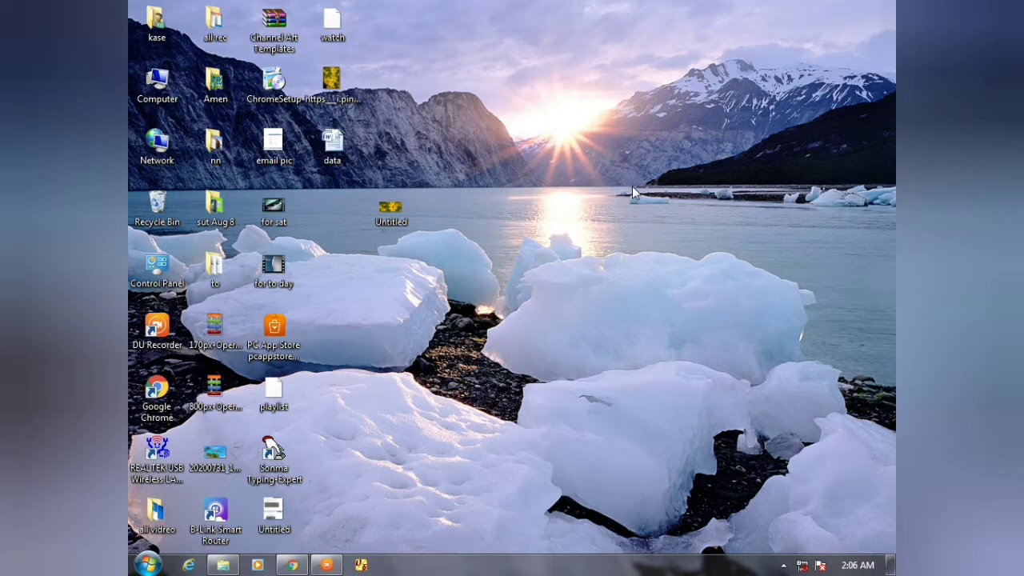
Step: Start a blank Word 2007 document and draw a 2.22" by 4.13" rectangle mid-page
{"action": "left_click", "coordinate": [147, 565]}
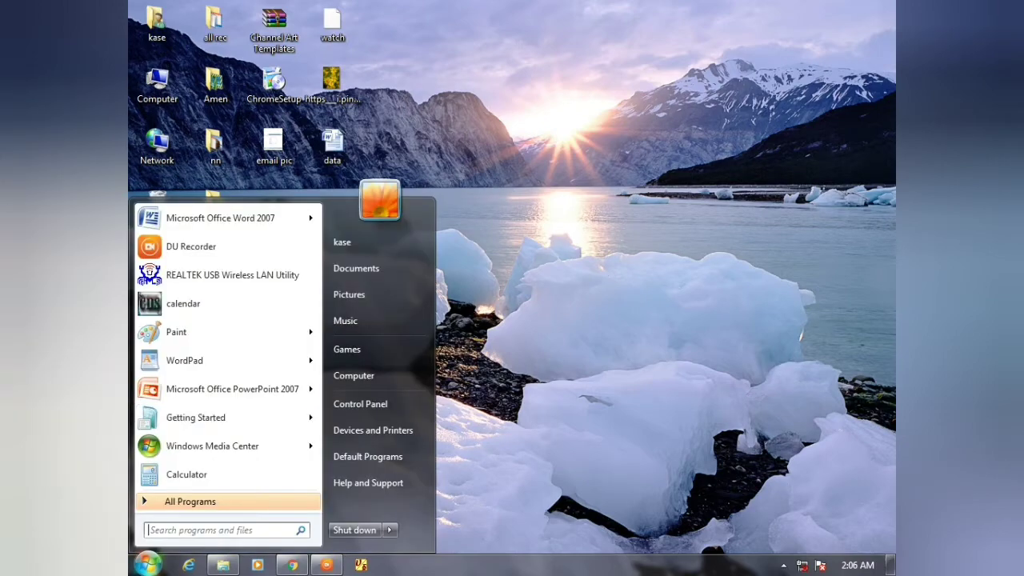
{"action": "left_click", "coordinate": [197, 224]}
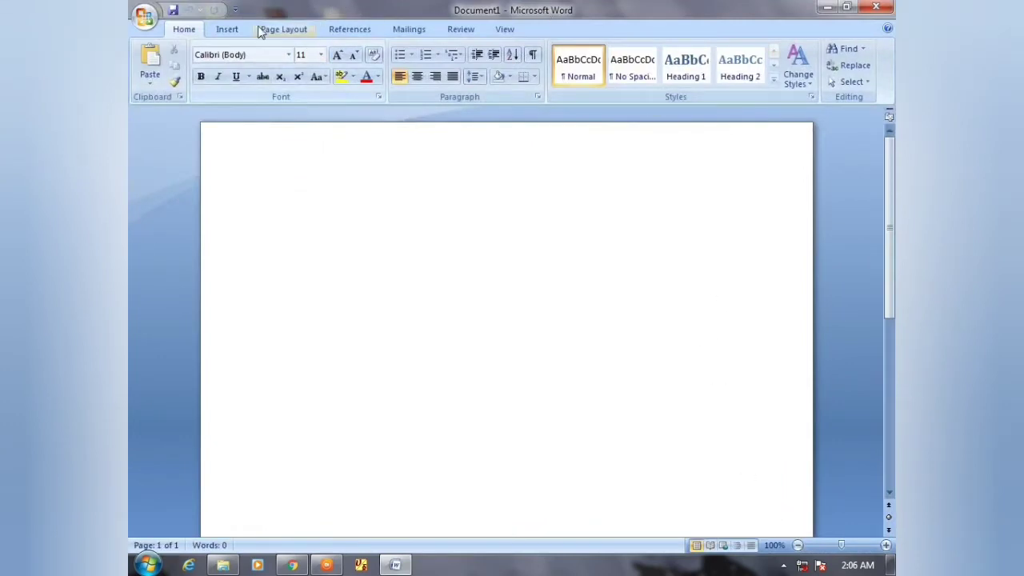
{"action": "left_click", "coordinate": [224, 29]}
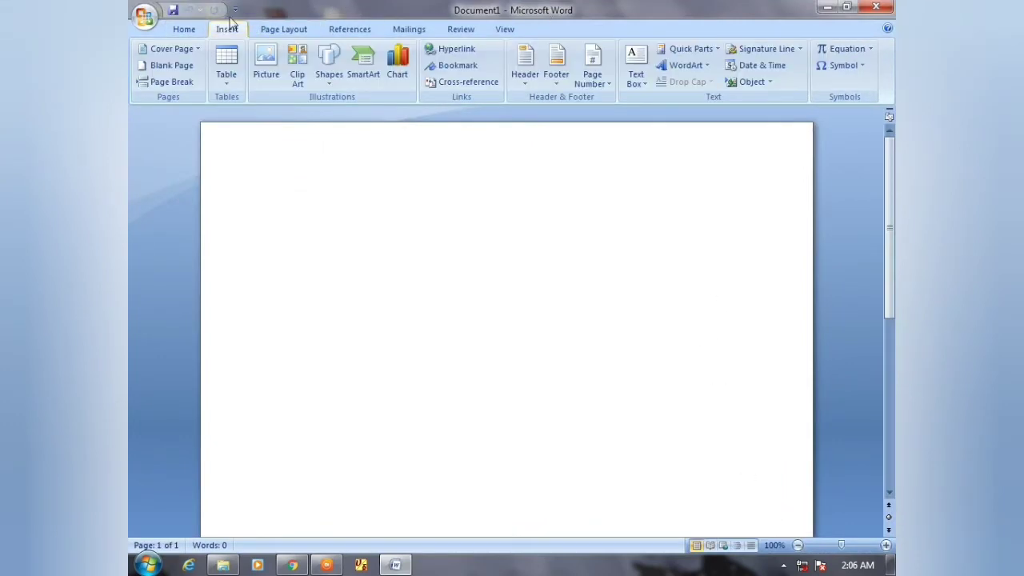
{"action": "left_click", "coordinate": [328, 85]}
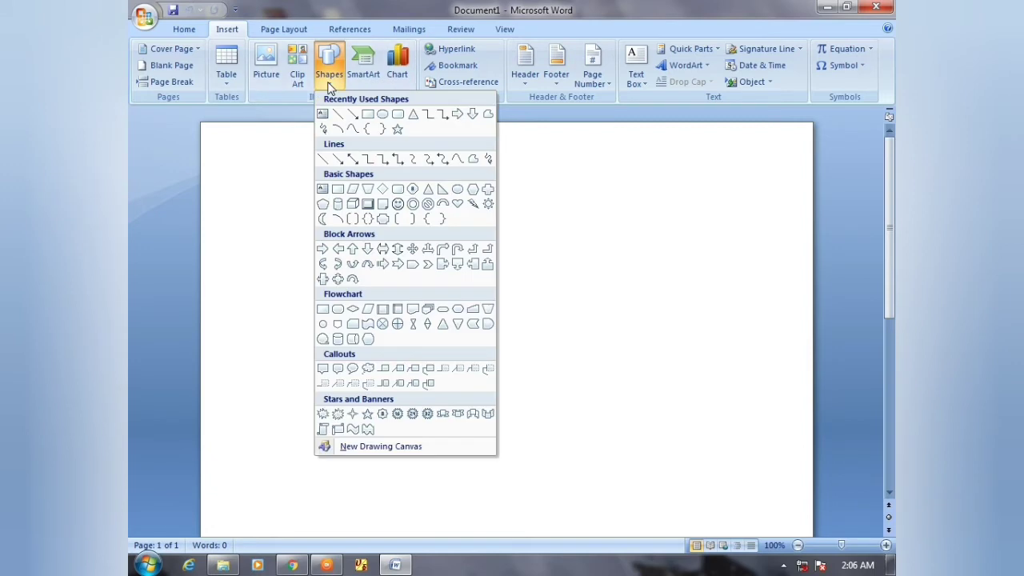
{"action": "left_click", "coordinate": [382, 115]}
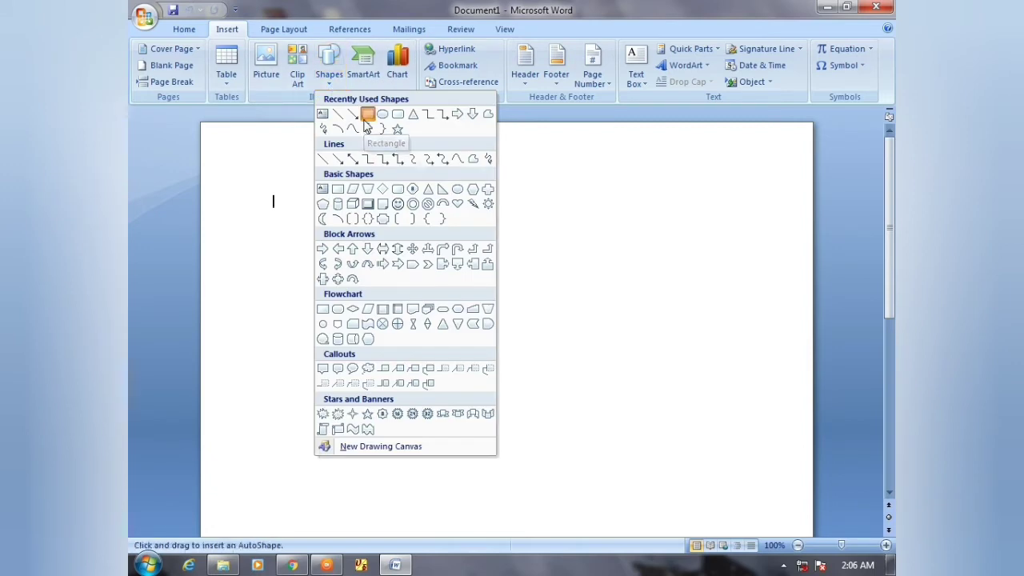
{"action": "left_click_drag", "start_coordinate": [308, 267], "coordinate": [577, 419]}
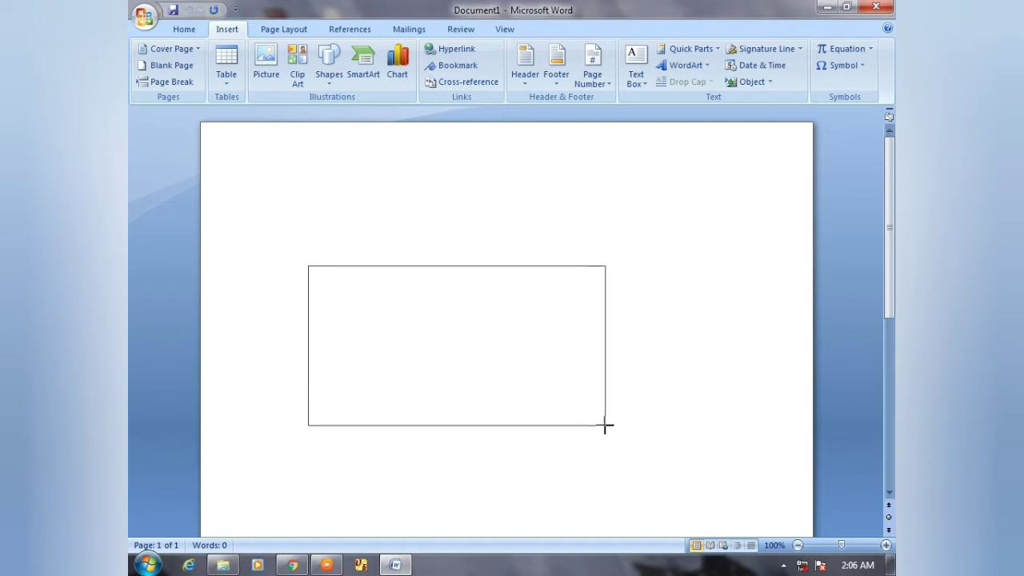
{"action": "left_click_drag", "start_coordinate": [577, 419], "coordinate": [605, 425]}
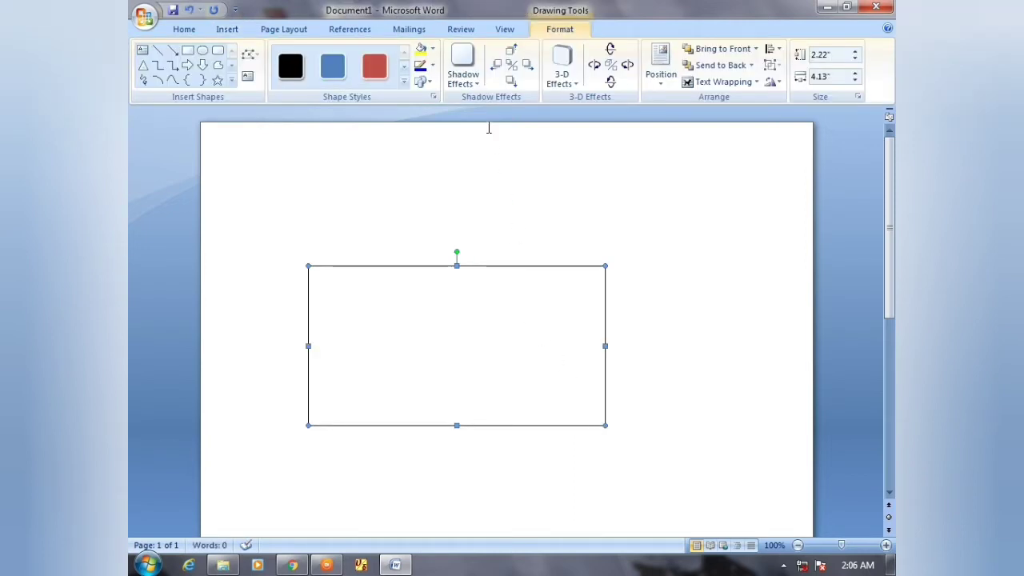
Step: Fill the rectangle with the 'Untitled' yellow flower photo from the Desktop
{"action": "left_click", "coordinate": [433, 52]}
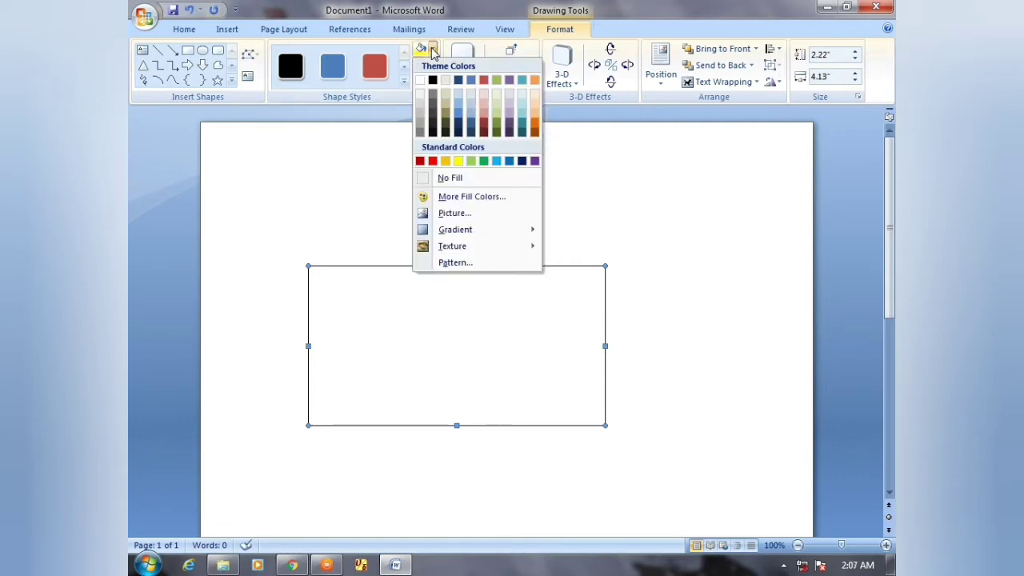
{"action": "left_click", "coordinate": [454, 213]}
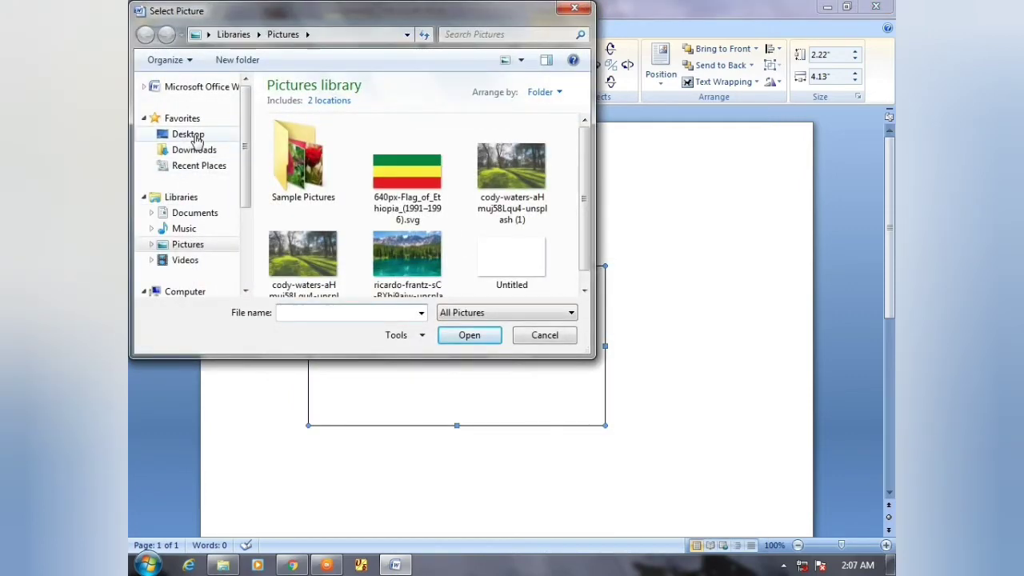
{"action": "left_click", "coordinate": [191, 136]}
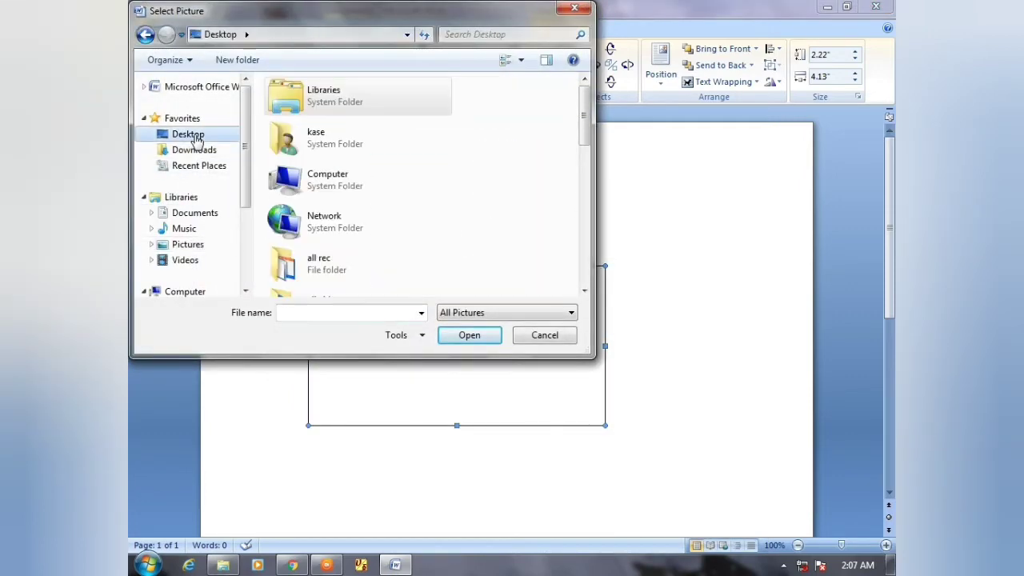
{"action": "left_click", "coordinate": [585, 293]}
{"action": "left_click", "coordinate": [585, 292]}
{"action": "left_click", "coordinate": [584, 293]}
{"action": "left_click", "coordinate": [585, 292]}
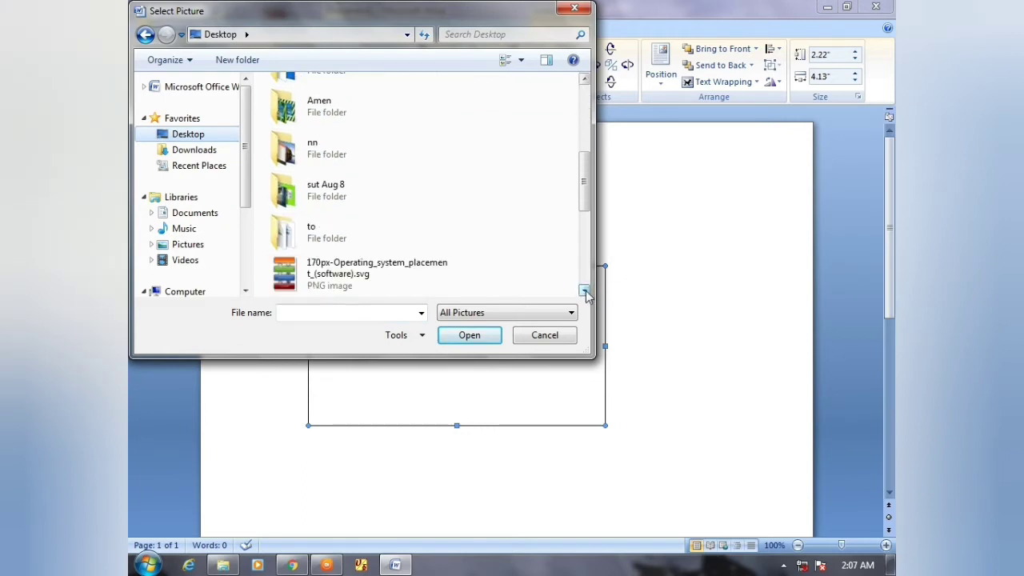
{"action": "left_click", "coordinate": [585, 293]}
{"action": "left_click", "coordinate": [585, 292]}
{"action": "left_click", "coordinate": [585, 293]}
{"action": "left_click", "coordinate": [585, 292]}
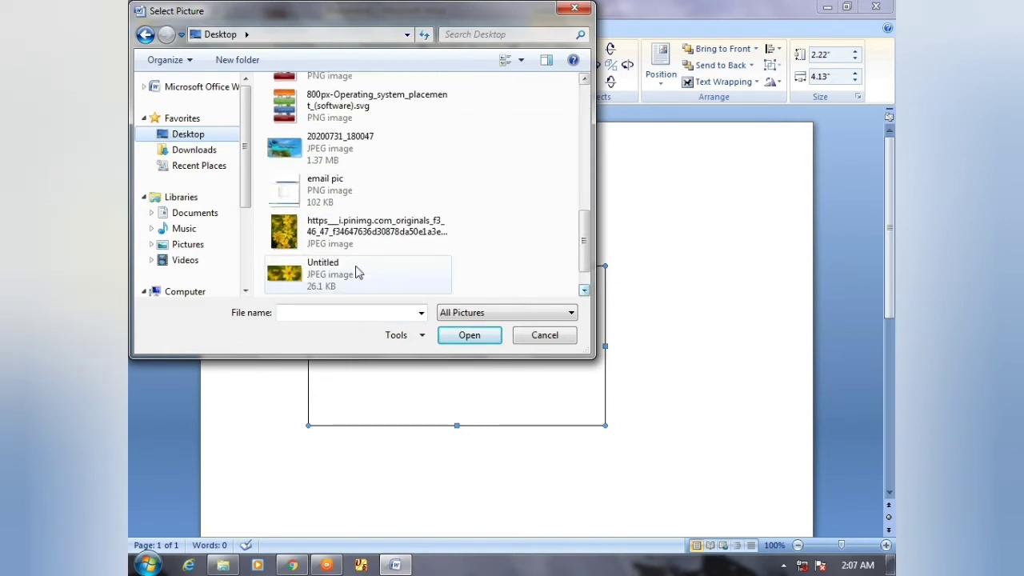
{"action": "left_click", "coordinate": [326, 276]}
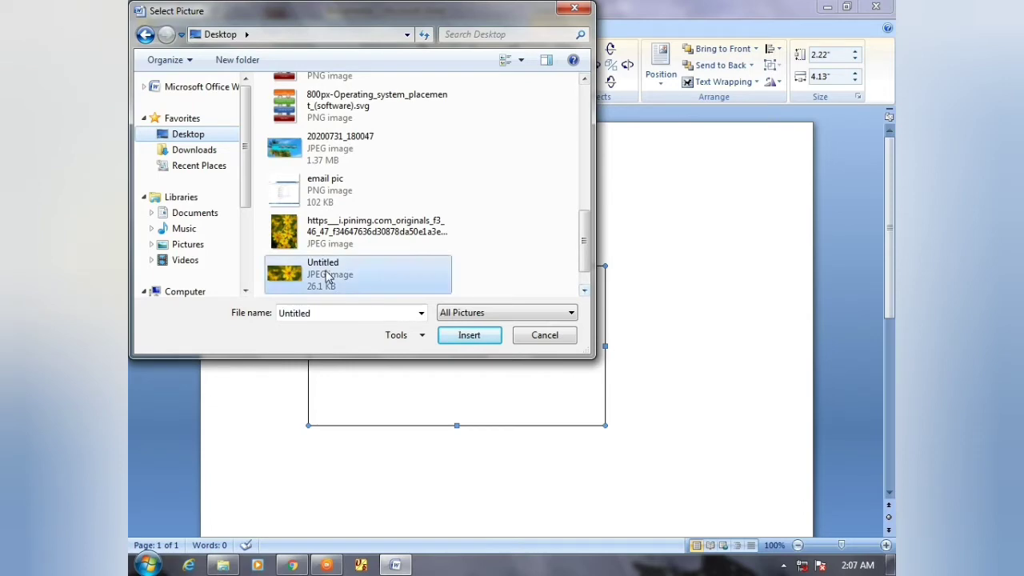
{"action": "left_click", "coordinate": [476, 342]}
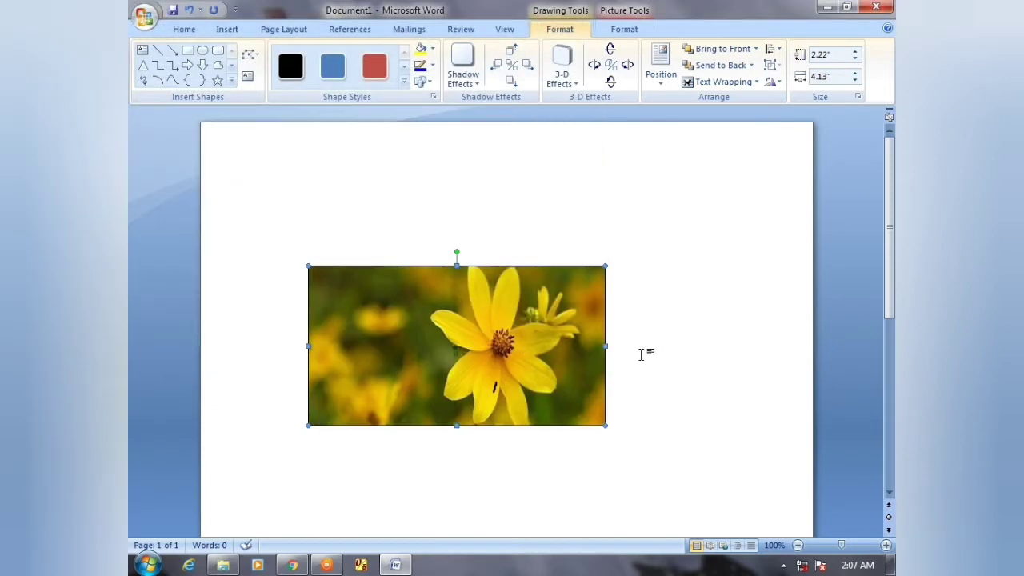
Step: Nudge the flower picture into place and stretch both sides until it is 5.08" wide
{"action": "mouse_move", "coordinate": [552, 328]}
{"action": "left_mouse_down"}
{"action": "mouse_move", "coordinate": [569, 235]}
{"action": "mouse_move", "coordinate": [531, 334]}
{"action": "left_mouse_up"}
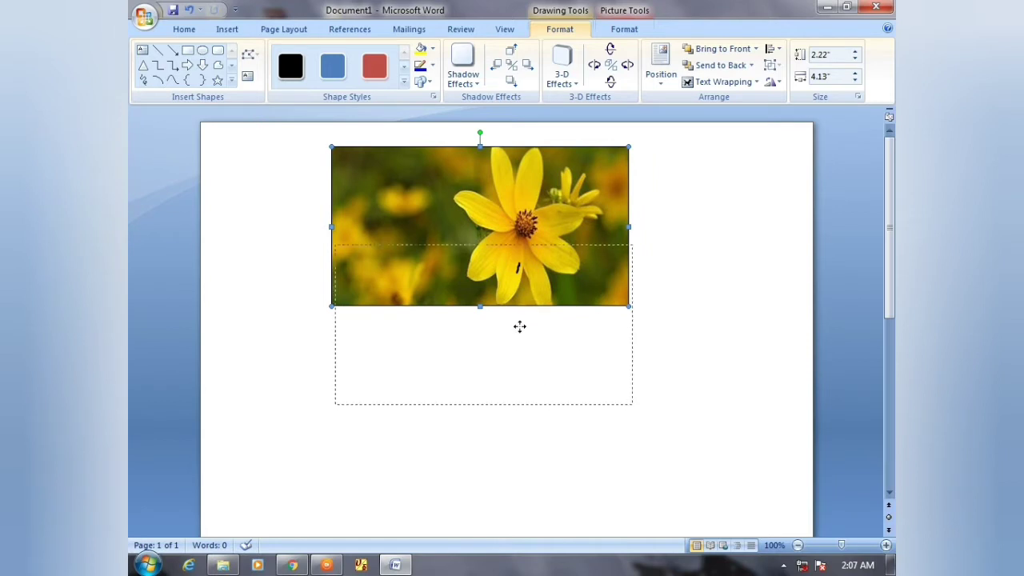
{"action": "left_click_drag", "start_coordinate": [628, 328], "coordinate": [675, 329]}
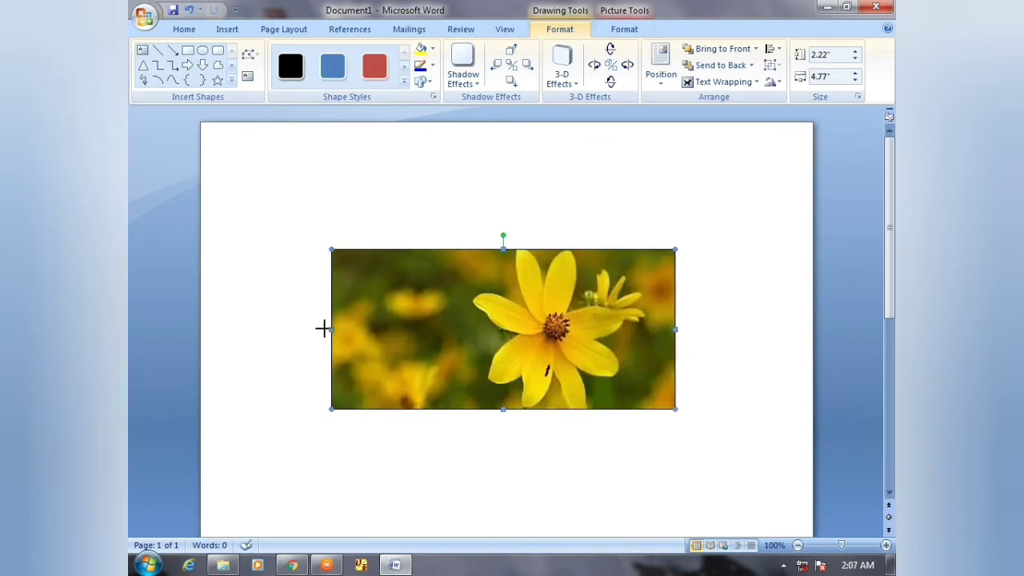
{"action": "left_click_drag", "start_coordinate": [332, 329], "coordinate": [310, 329]}
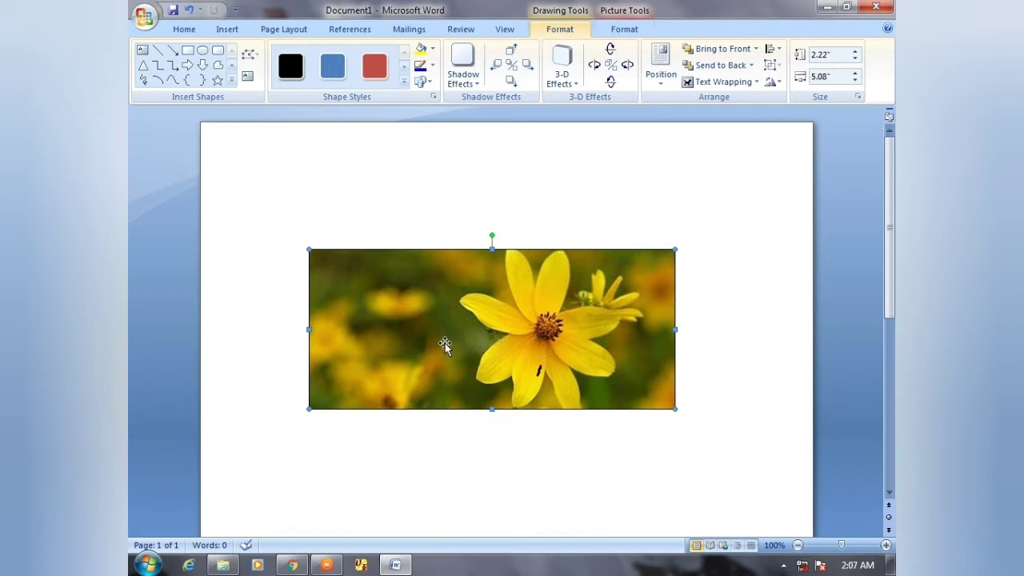
Step: Add text to the flower picture and type the Amharic New Year greeting on the first line
{"action": "right_click", "coordinate": [505, 339]}
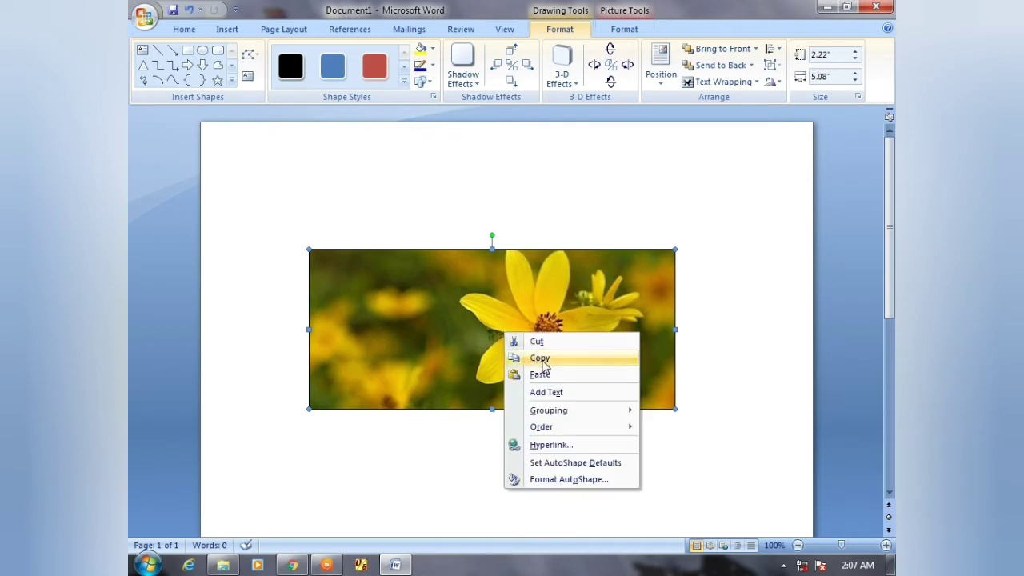
{"action": "left_click", "coordinate": [558, 392]}
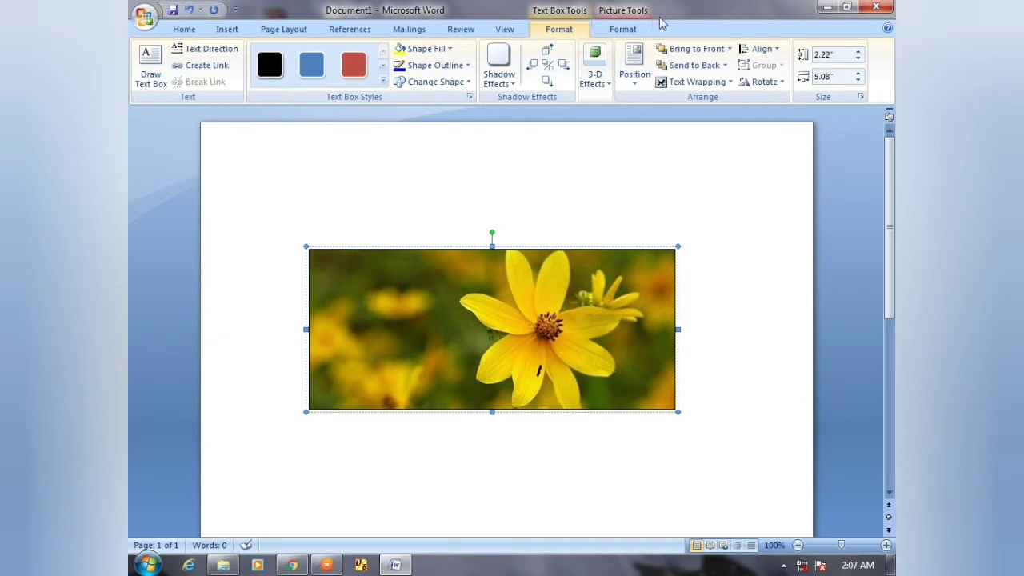
{"action": "left_click", "coordinate": [783, 564]}
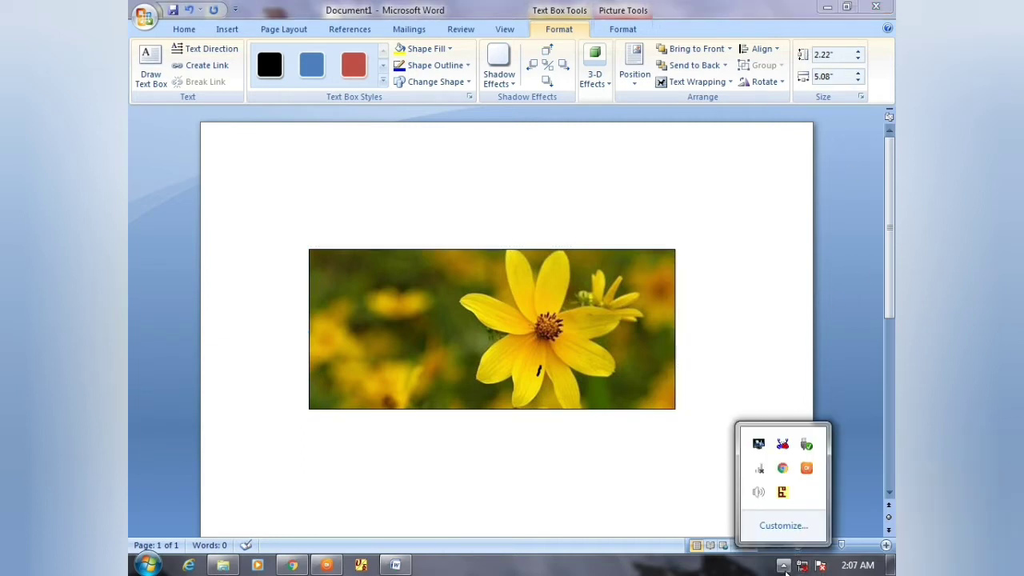
{"action": "left_click", "coordinate": [544, 333]}
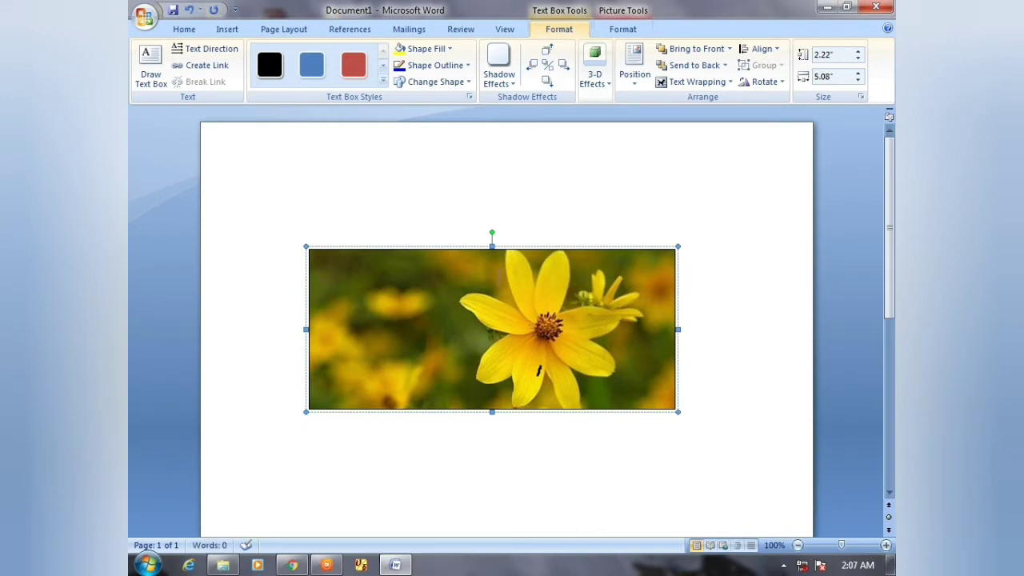
{"action": "type", "text": "සා"}
{"action": "type", "text": "ክ"}
{"action": "type", "text": "ም"}
{"action": "type", "text": "አዲ"}
{"action": "type", "text": "ስ "}
{"action": "type", "text": "ዓመት"}
{"action": "key", "text": "Return"}
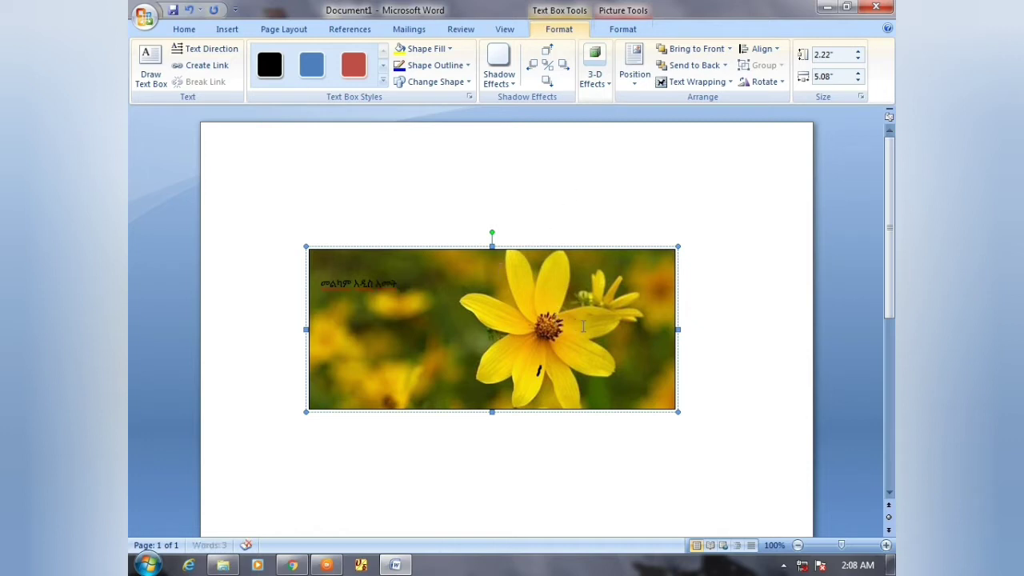
Step: Switch to English and type 'Happy New Year! 2013' on the second line
{"action": "left_click", "coordinate": [783, 564]}
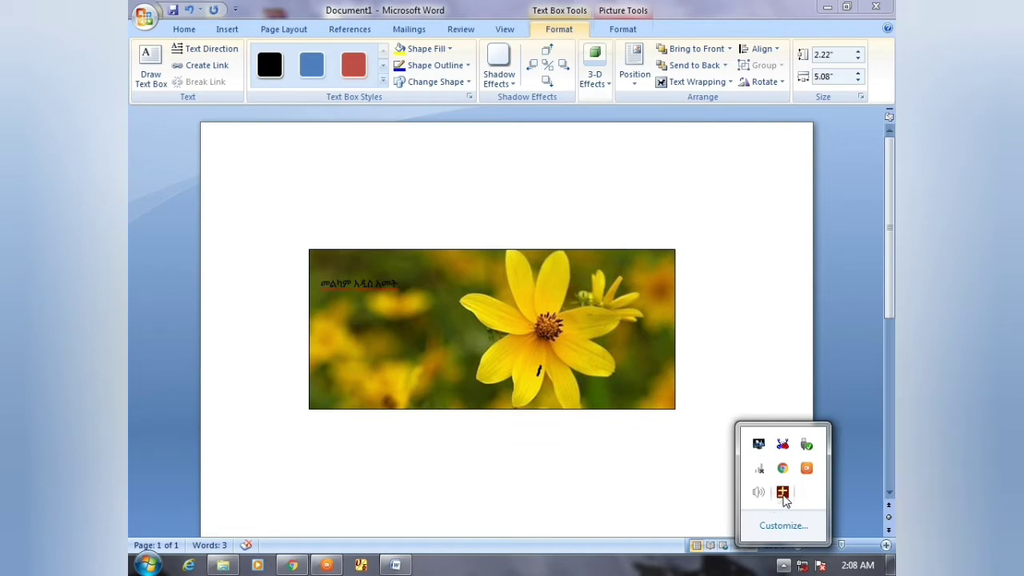
{"action": "left_click", "coordinate": [715, 420]}
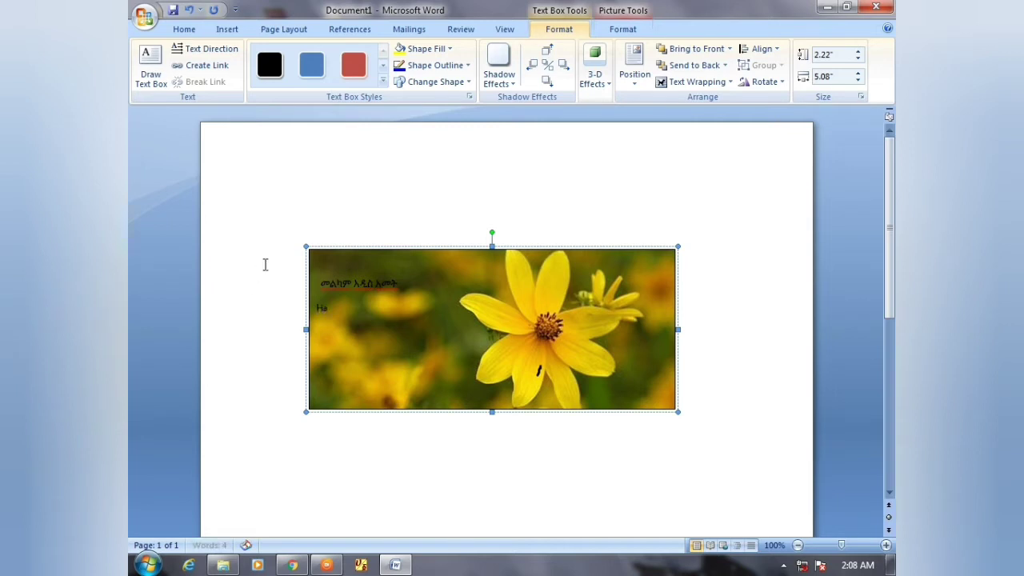
{"action": "type", "text": "Hayy"}
{"action": "key", "text": "BackSpace"}
{"action": "key", "text": "BackSpace"}
{"action": "type", "text": "ppy N"}
{"action": "type", "text": "ew "}
{"action": "type", "text": "Year"}
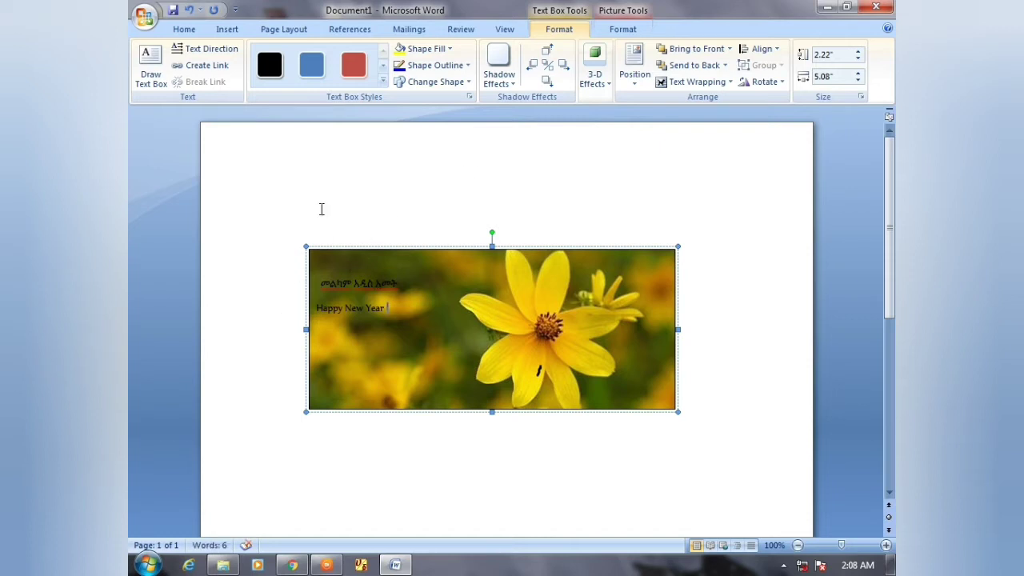
{"action": "type", "text": "! 201"}
{"action": "type", "text": "3"}
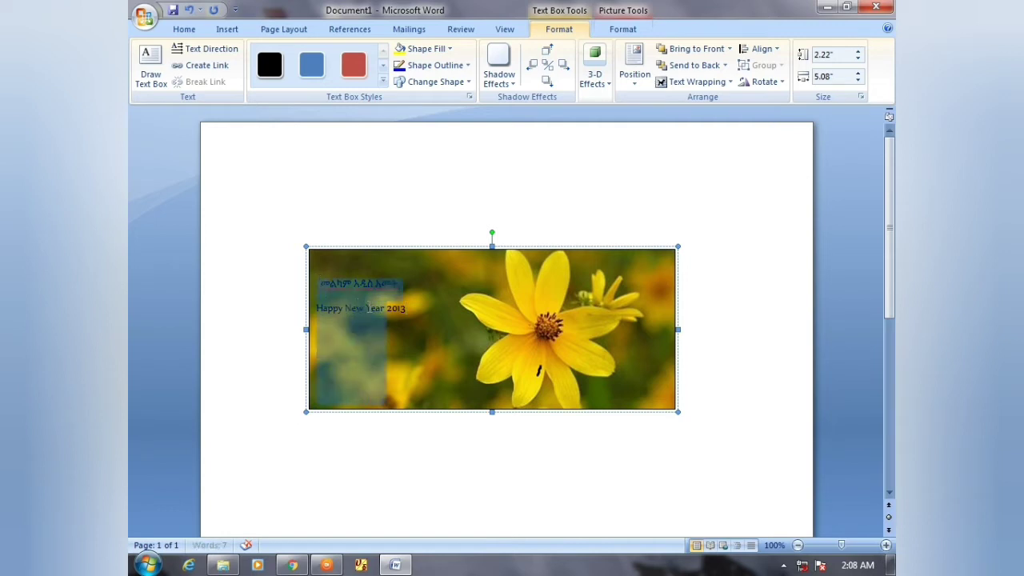
Step: Turn the selected Amharic greeting line into multicoloured WordArt (Arial Black 36) on the picture
{"action": "left_click_drag", "start_coordinate": [319, 282], "coordinate": [409, 400]}
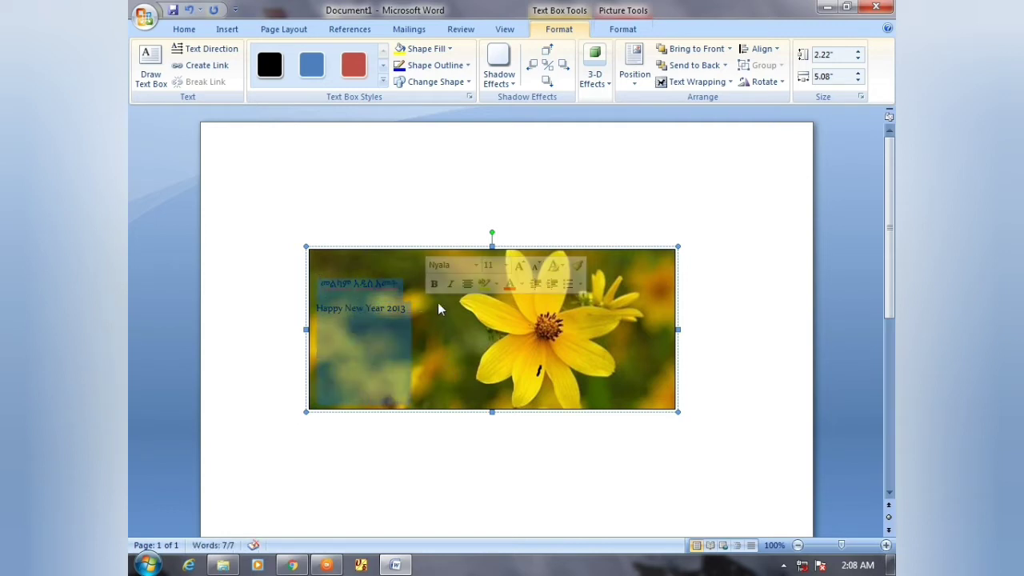
{"action": "left_click", "coordinate": [436, 297]}
{"action": "left_click_drag", "start_coordinate": [319, 283], "coordinate": [402, 280]}
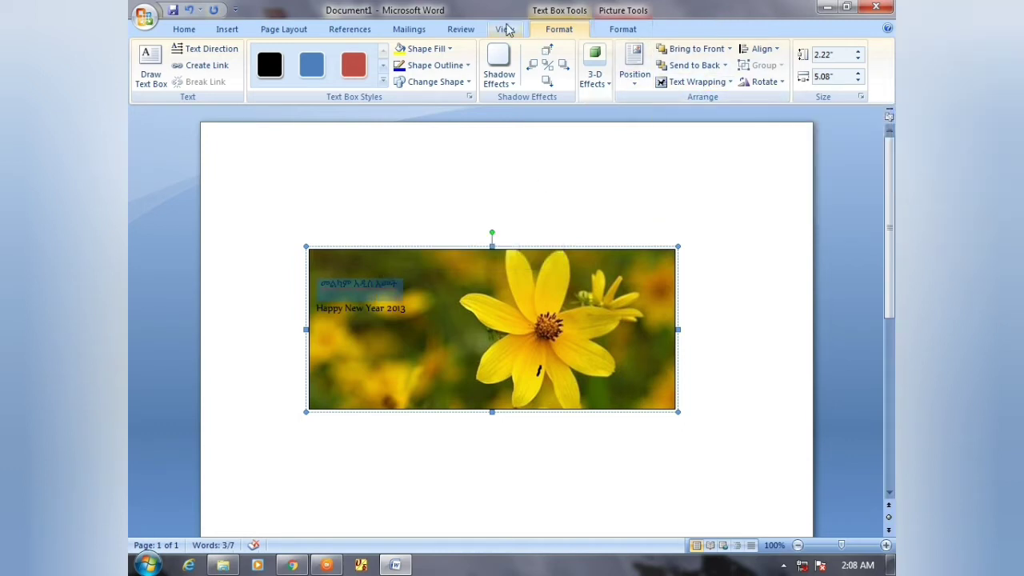
{"action": "left_click", "coordinate": [225, 30]}
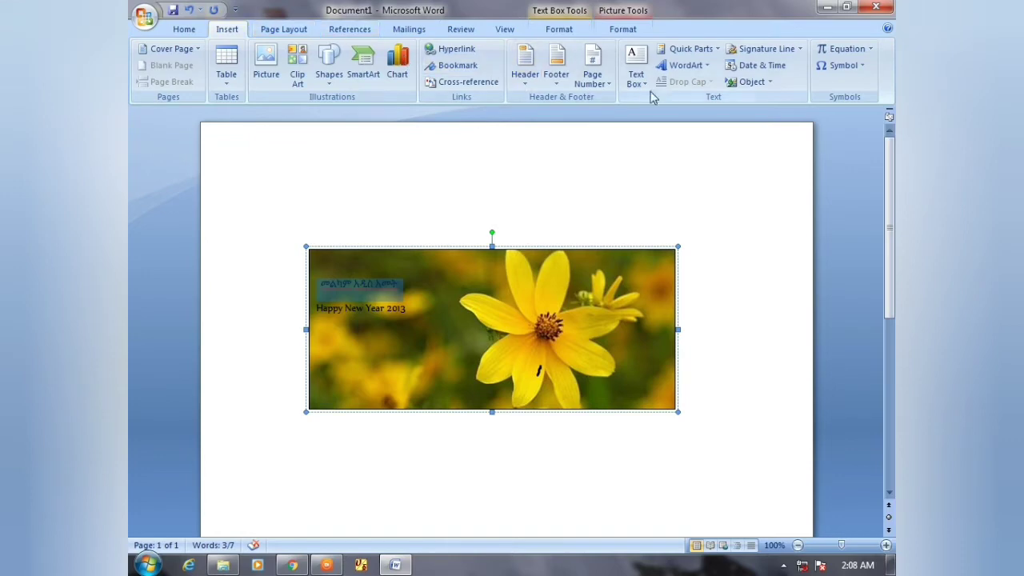
{"action": "left_click", "coordinate": [681, 64]}
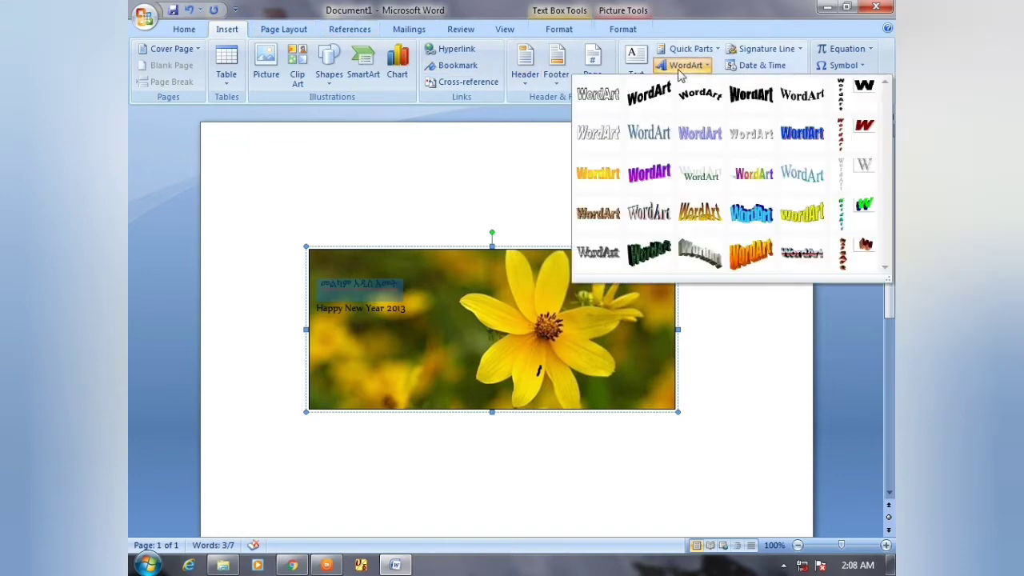
{"action": "left_click", "coordinate": [761, 173]}
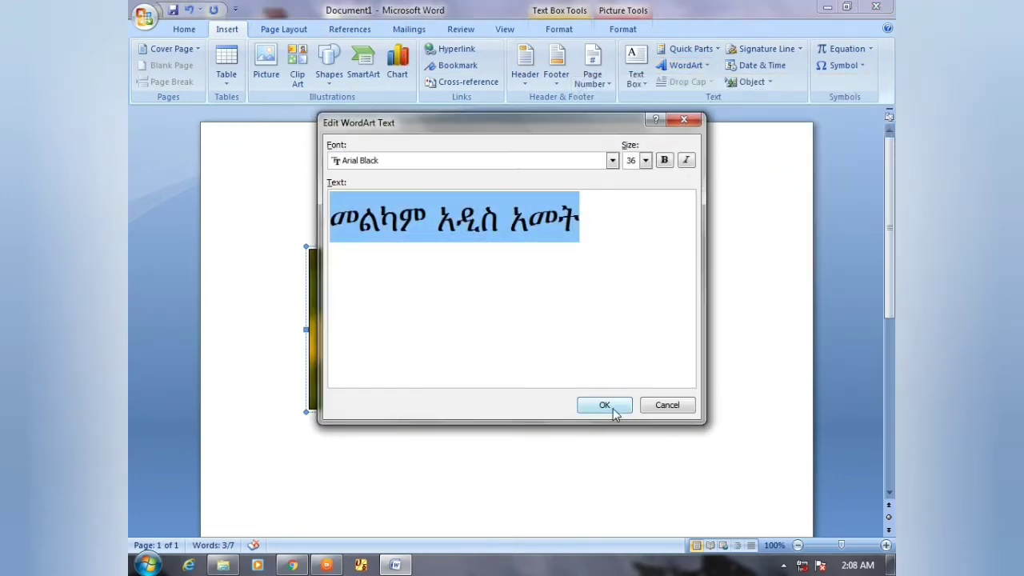
{"action": "left_click", "coordinate": [612, 410]}
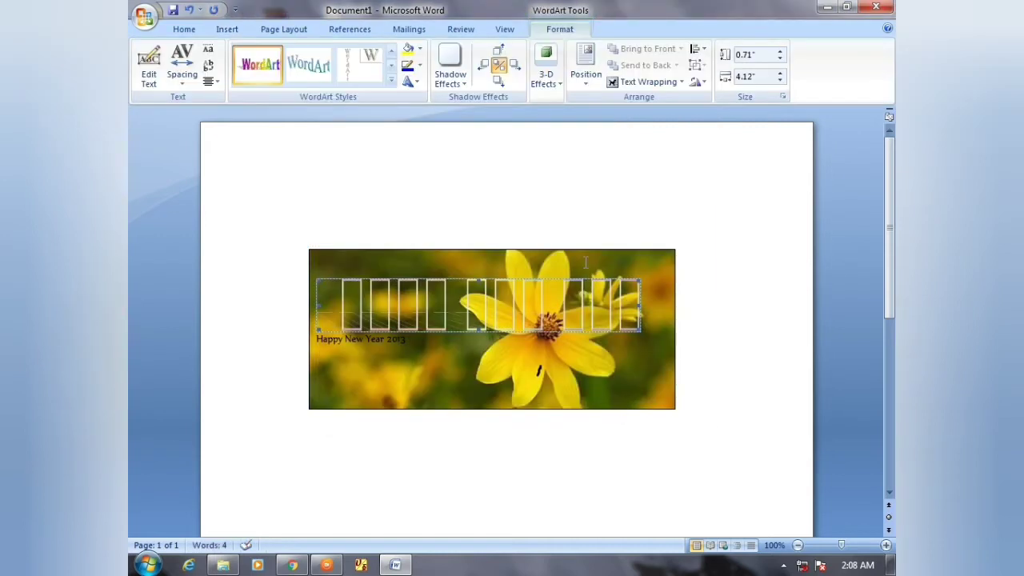
{"action": "left_click", "coordinate": [783, 566]}
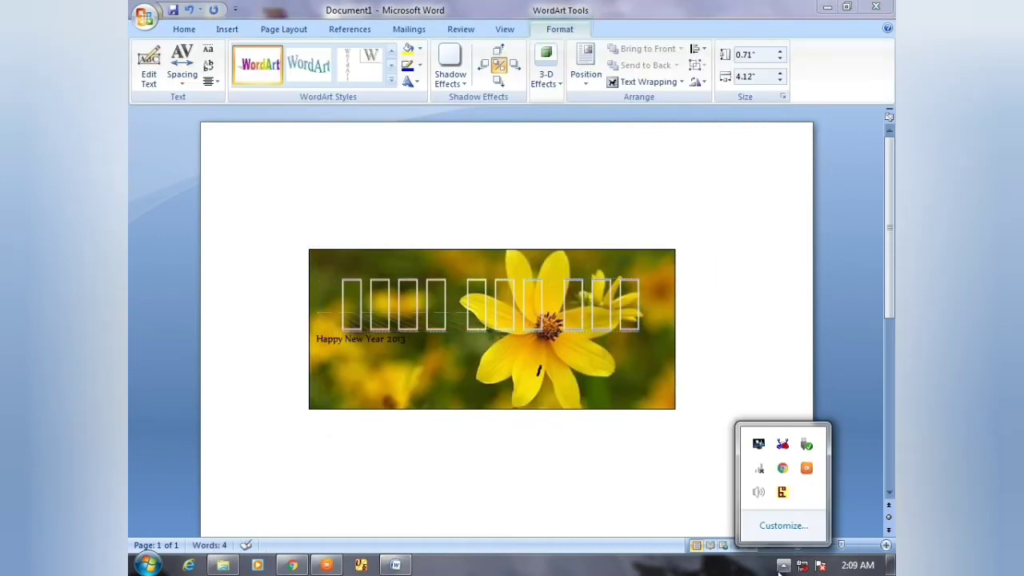
{"action": "left_click", "coordinate": [571, 300]}
Step: Change the WordArt greeting's font to Ge'ez-1 in the Edit WordArt Text dialog
{"action": "right_click", "coordinate": [571, 300]}
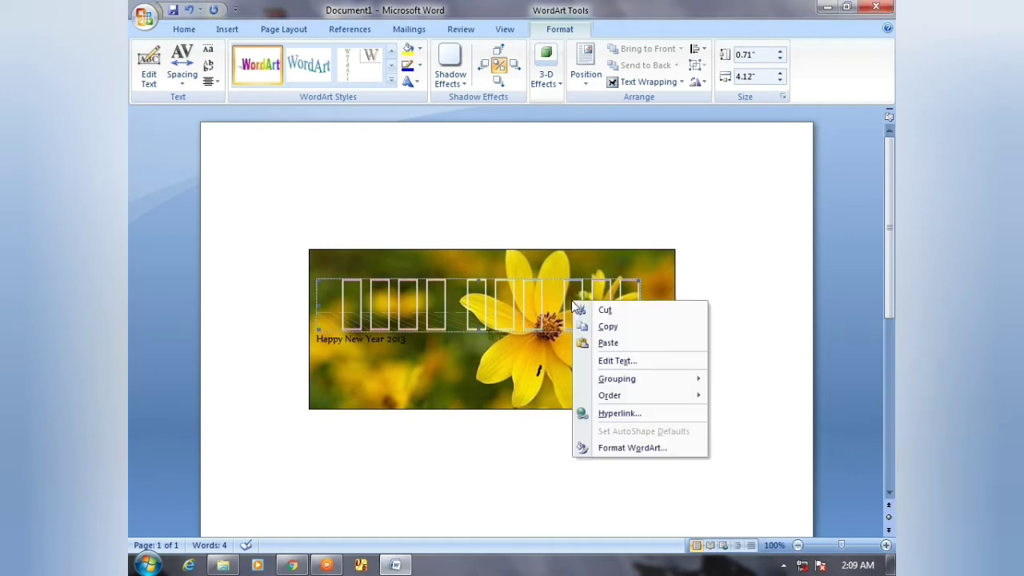
{"action": "left_click", "coordinate": [617, 361]}
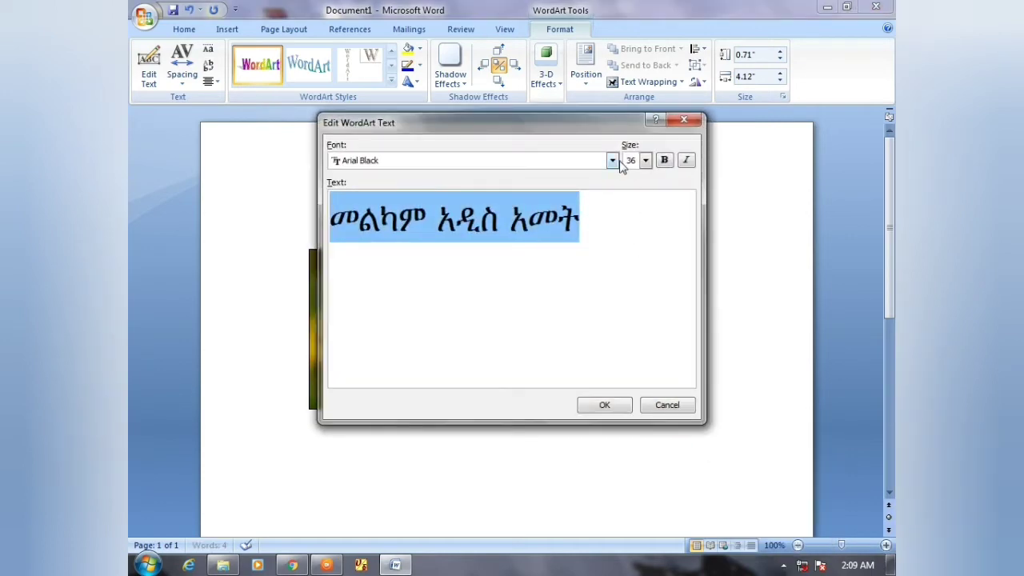
{"action": "left_click", "coordinate": [613, 161]}
{"action": "scroll", "coordinate": [480, 224], "scroll_direction": "down", "scroll_amount": 2}
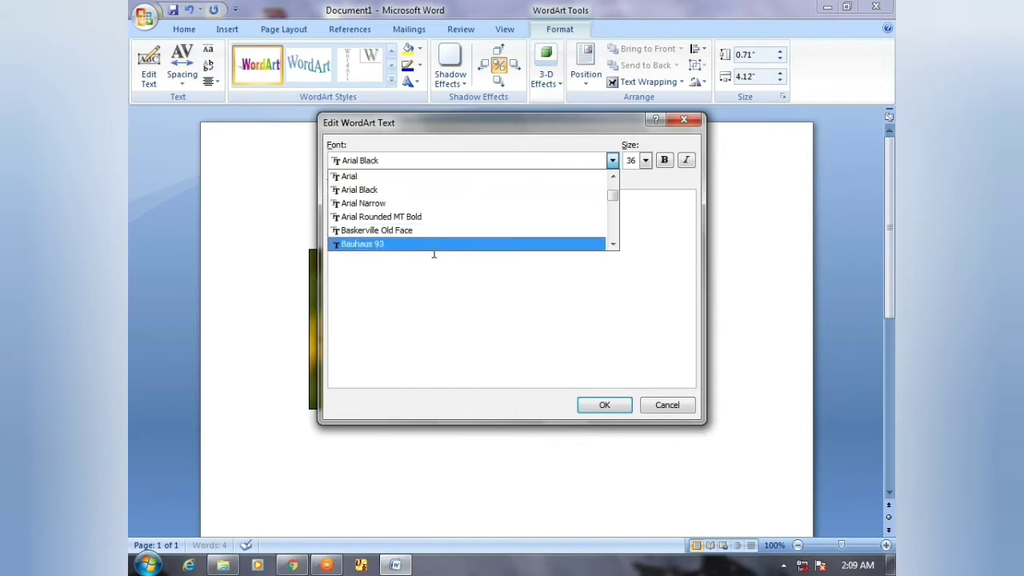
{"action": "scroll", "coordinate": [428, 251], "scroll_direction": "down", "scroll_amount": 1}
{"action": "scroll", "coordinate": [428, 253], "scroll_direction": "up", "scroll_amount": 1}
{"action": "scroll", "coordinate": [427, 253], "scroll_direction": "down", "scroll_amount": 1}
{"action": "scroll", "coordinate": [428, 248], "scroll_direction": "down", "scroll_amount": 1}
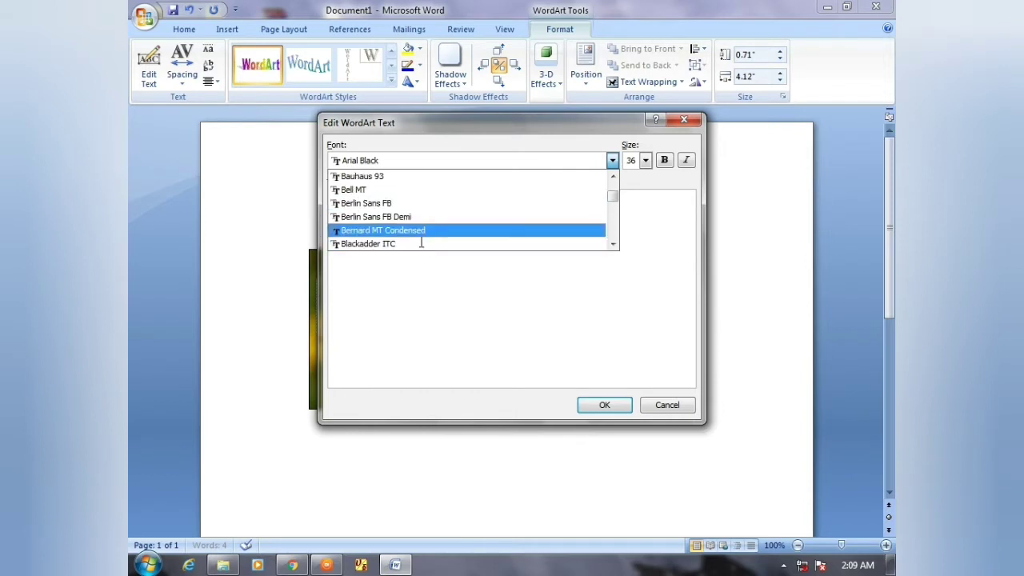
{"action": "scroll", "coordinate": [413, 232], "scroll_direction": "down", "scroll_amount": 2}
{"action": "scroll", "coordinate": [413, 233], "scroll_direction": "down", "scroll_amount": 1}
{"action": "scroll", "coordinate": [410, 232], "scroll_direction": "down", "scroll_amount": 1}
{"action": "scroll", "coordinate": [406, 231], "scroll_direction": "up", "scroll_amount": 1}
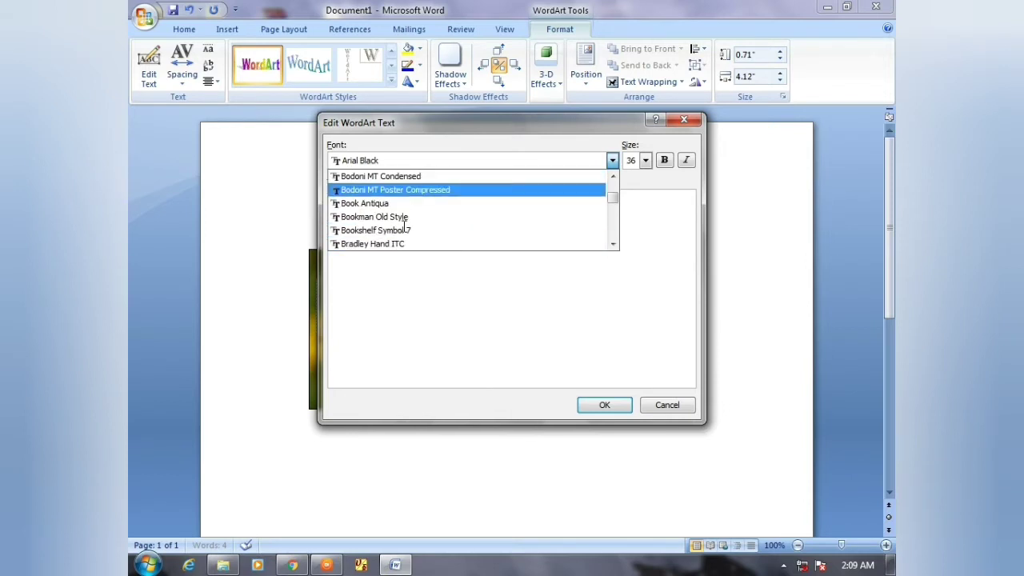
{"action": "scroll", "coordinate": [404, 227], "scroll_direction": "down", "scroll_amount": 2}
{"action": "scroll", "coordinate": [404, 227], "scroll_direction": "down", "scroll_amount": 2}
{"action": "scroll", "coordinate": [403, 228], "scroll_direction": "down", "scroll_amount": 2}
{"action": "scroll", "coordinate": [404, 226], "scroll_direction": "down", "scroll_amount": 2}
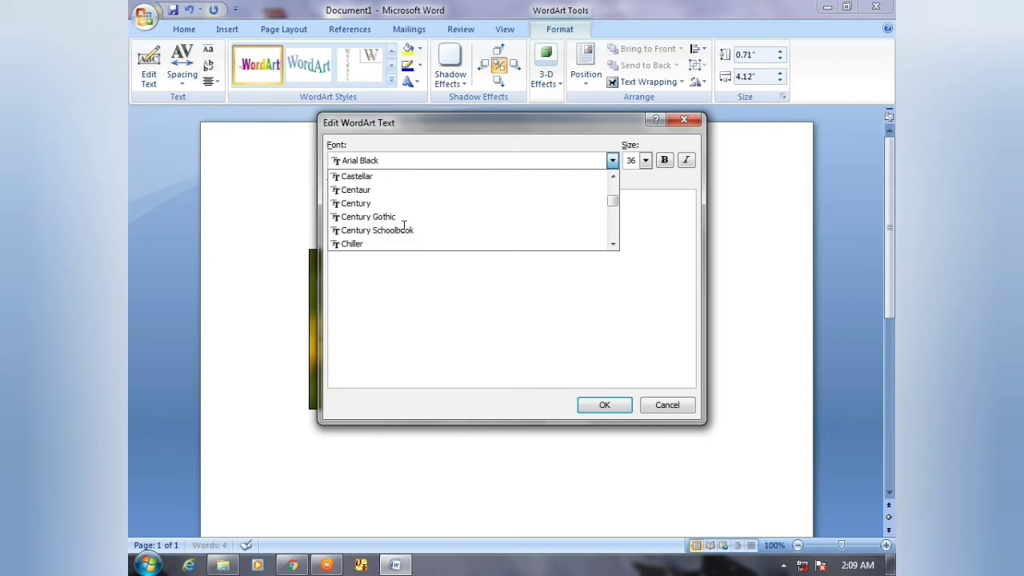
{"action": "scroll", "coordinate": [404, 225], "scroll_direction": "down", "scroll_amount": 2}
{"action": "scroll", "coordinate": [404, 226], "scroll_direction": "down", "scroll_amount": 2}
{"action": "scroll", "coordinate": [404, 227], "scroll_direction": "down", "scroll_amount": 2}
{"action": "scroll", "coordinate": [404, 227], "scroll_direction": "down", "scroll_amount": 2}
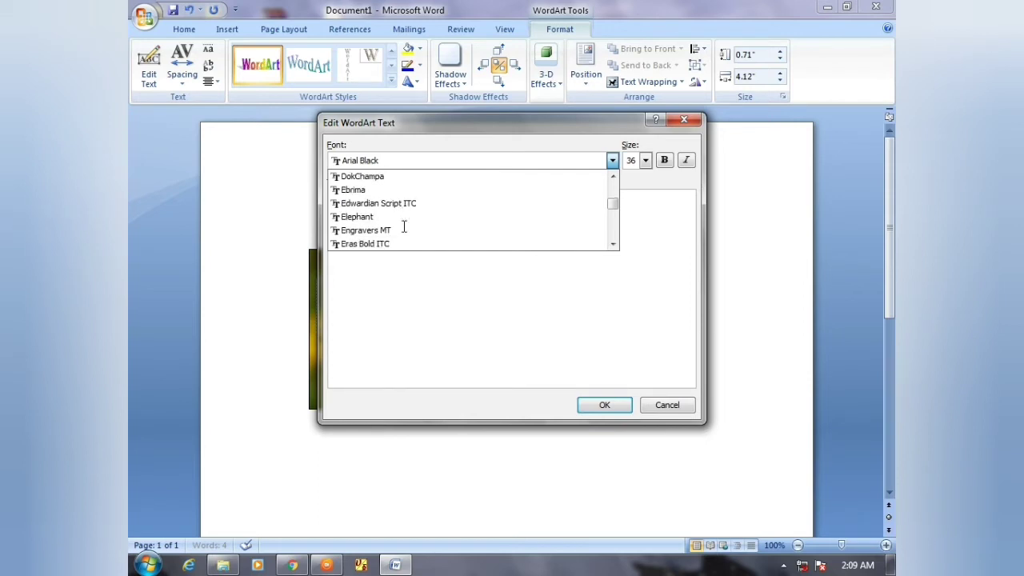
{"action": "scroll", "coordinate": [403, 226], "scroll_direction": "down", "scroll_amount": 2}
{"action": "scroll", "coordinate": [404, 227], "scroll_direction": "down", "scroll_amount": 2}
{"action": "scroll", "coordinate": [404, 226], "scroll_direction": "down", "scroll_amount": 2}
{"action": "scroll", "coordinate": [404, 226], "scroll_direction": "down", "scroll_amount": 2}
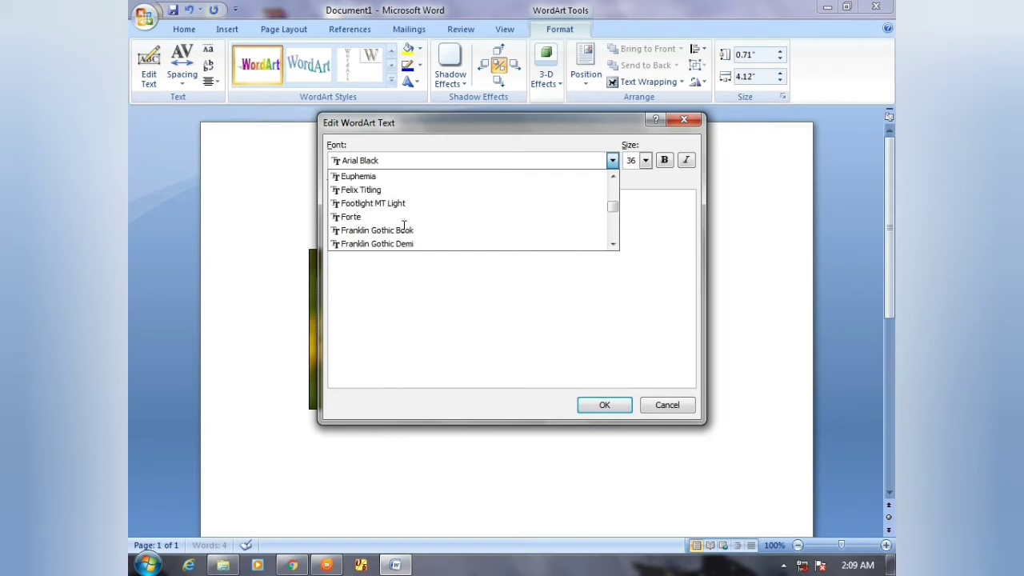
{"action": "scroll", "coordinate": [404, 227], "scroll_direction": "down", "scroll_amount": 2}
{"action": "scroll", "coordinate": [404, 226], "scroll_direction": "down", "scroll_amount": 2}
{"action": "scroll", "coordinate": [404, 226], "scroll_direction": "down", "scroll_amount": 1}
{"action": "scroll", "coordinate": [403, 227], "scroll_direction": "up", "scroll_amount": 1}
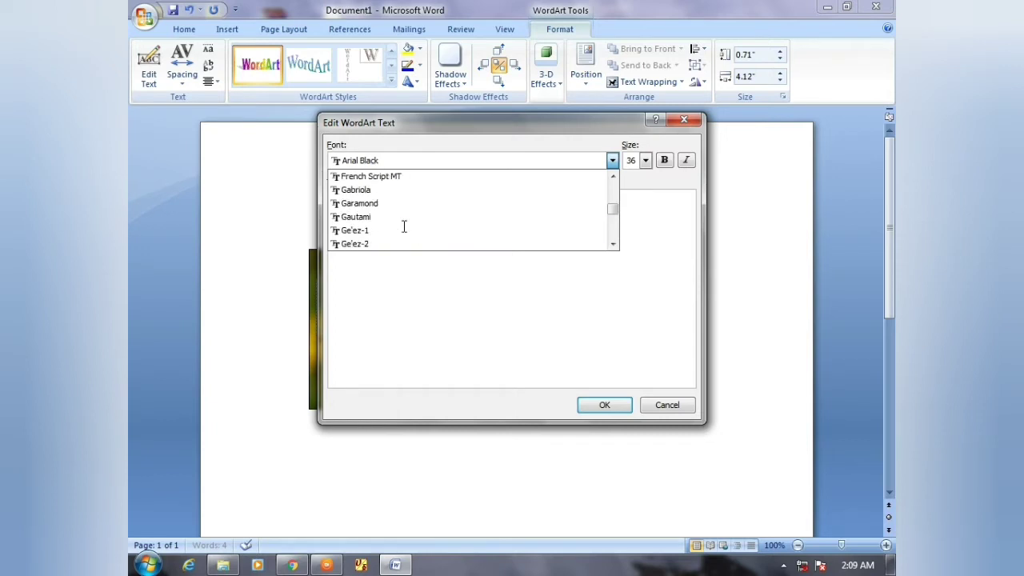
{"action": "left_click", "coordinate": [391, 232]}
{"action": "left_click", "coordinate": [604, 404]}
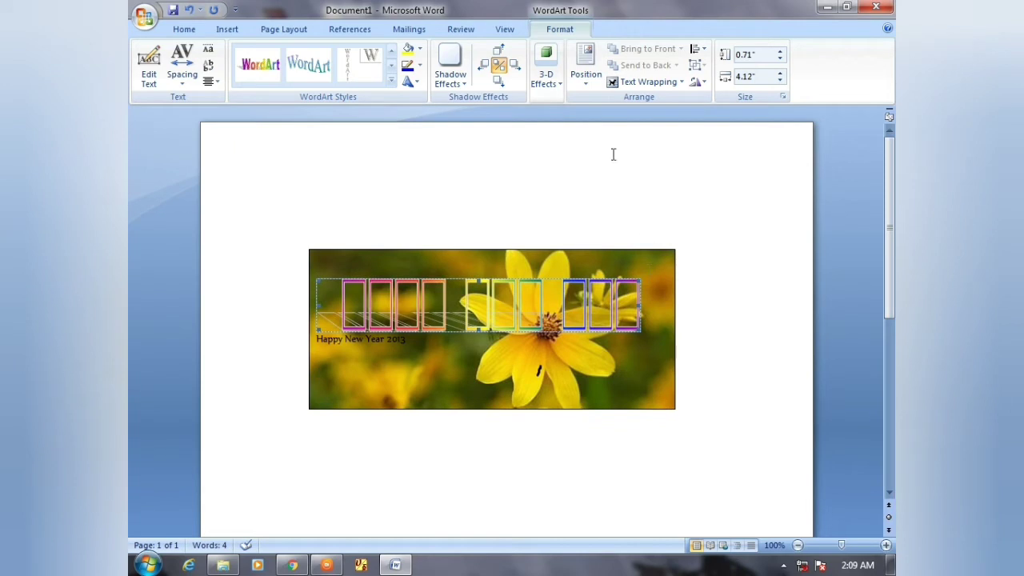
{"action": "right_click", "coordinate": [575, 293]}
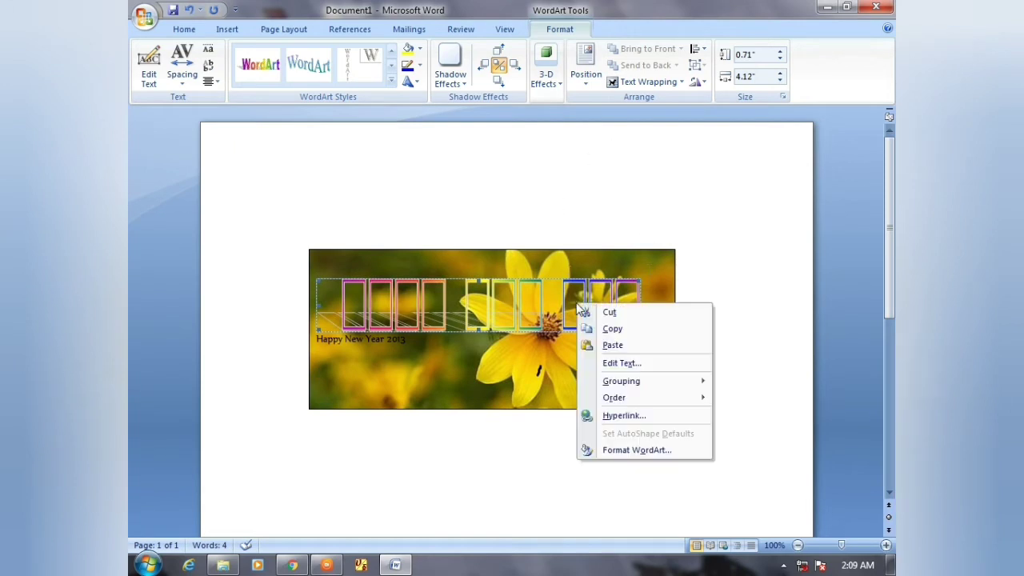
Step: Switch the WordArt greeting's font to Ge'ez-2
{"action": "left_click", "coordinate": [617, 362]}
{"action": "left_click", "coordinate": [611, 160]}
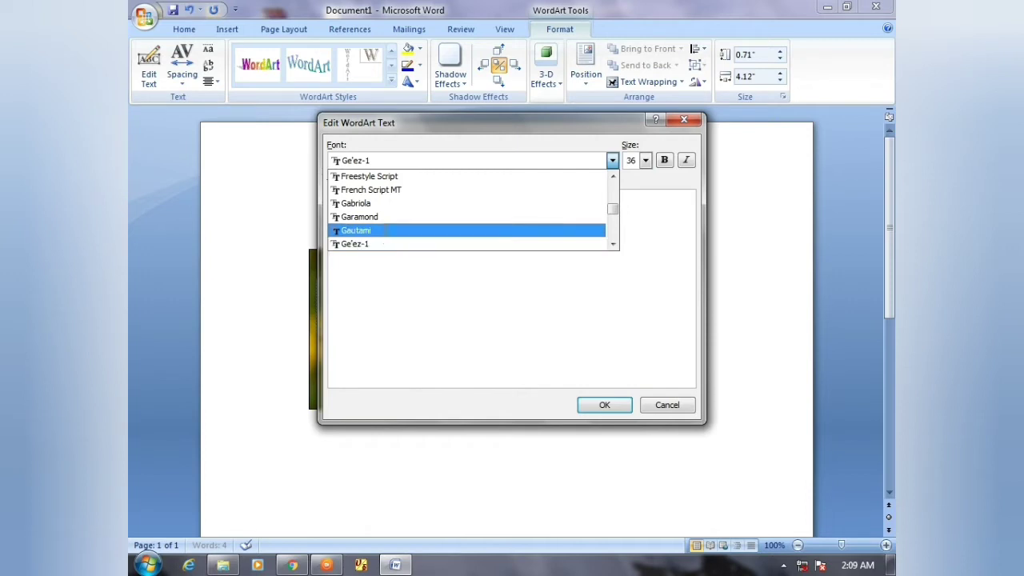
{"action": "scroll", "coordinate": [384, 242], "scroll_direction": "down", "scroll_amount": 3}
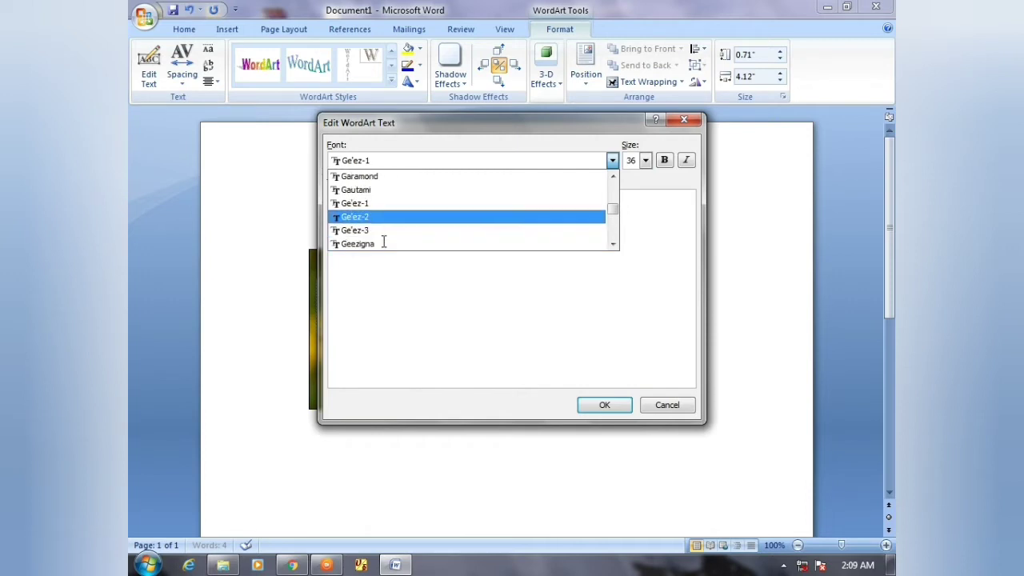
{"action": "left_click", "coordinate": [376, 217]}
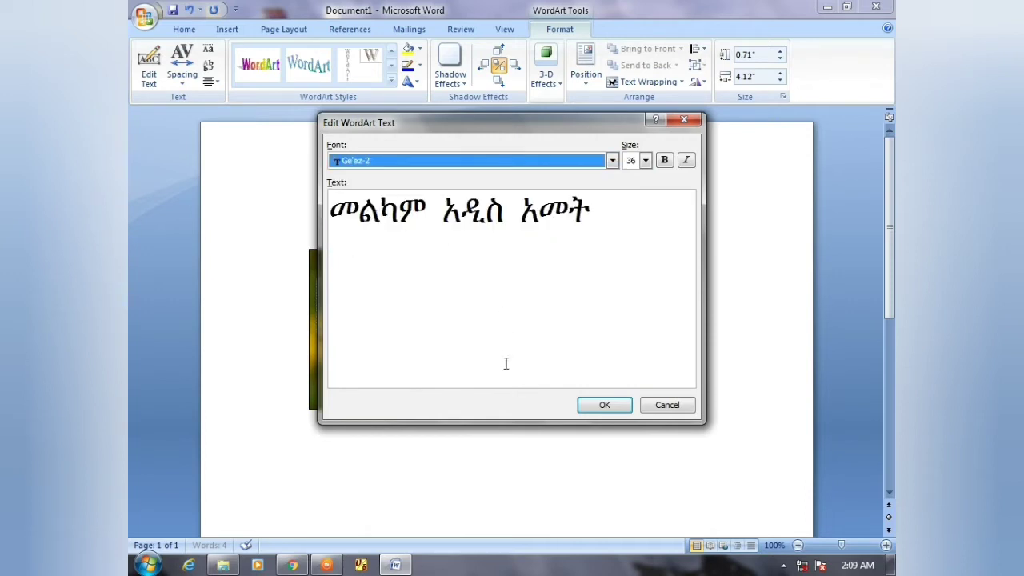
{"action": "left_click", "coordinate": [604, 405]}
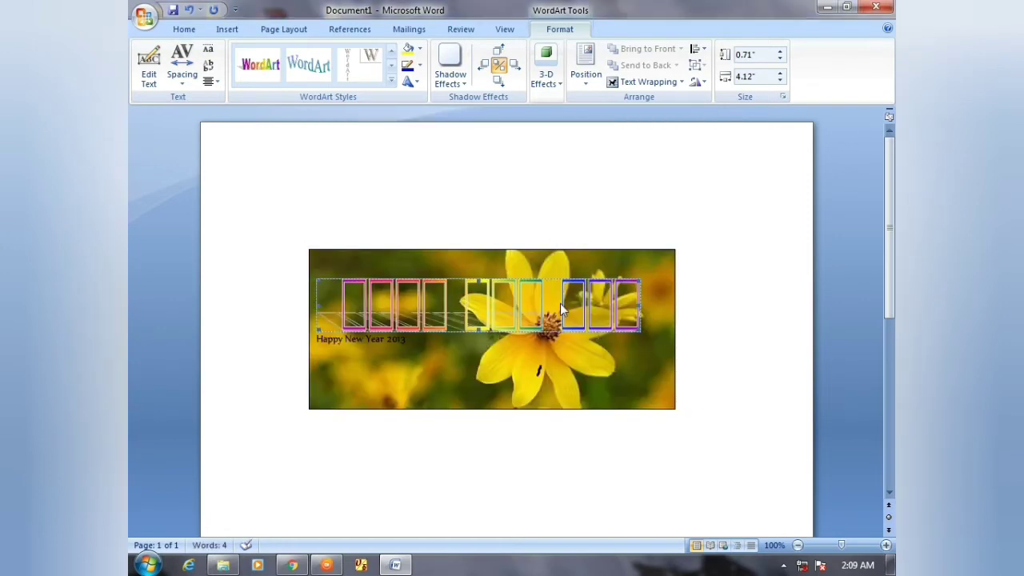
Step: Change the WordArt greeting to Ge'ez-3 at size 24
{"action": "right_click", "coordinate": [561, 309]}
{"action": "left_click", "coordinate": [599, 363]}
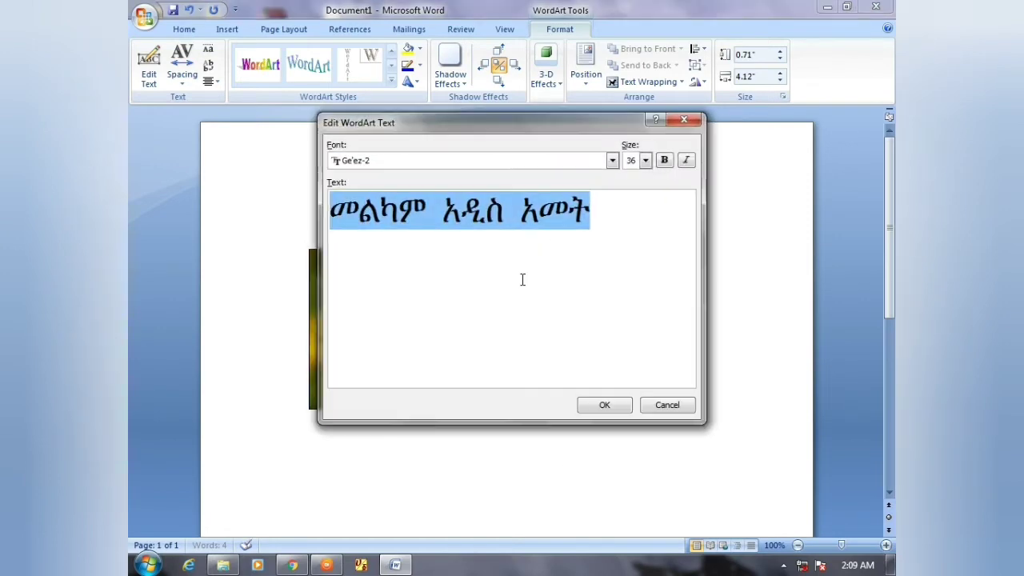
{"action": "left_click", "coordinate": [612, 160]}
{"action": "scroll", "coordinate": [409, 239], "scroll_direction": "down", "scroll_amount": 1}
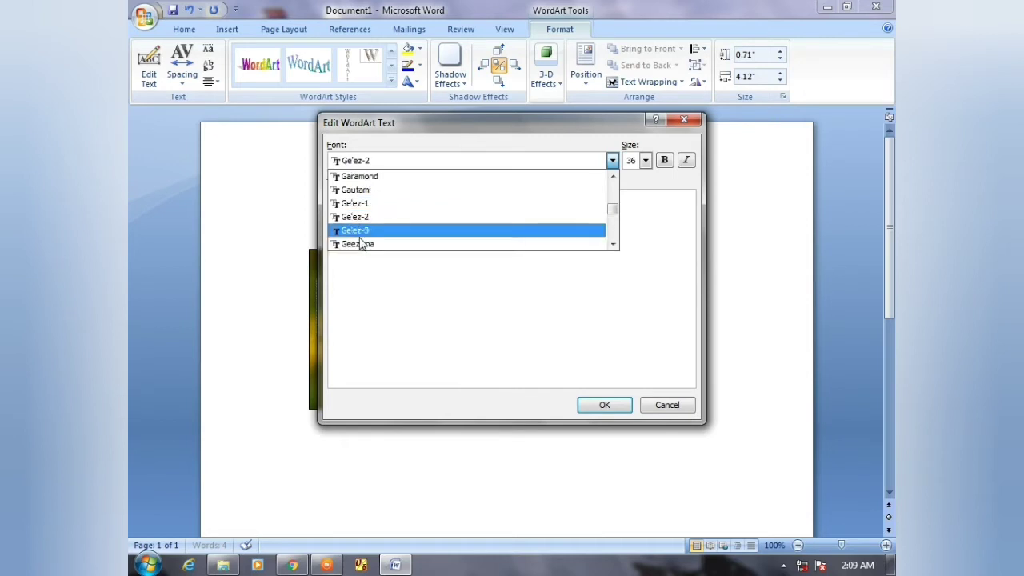
{"action": "scroll", "coordinate": [360, 236], "scroll_direction": "down", "scroll_amount": 1}
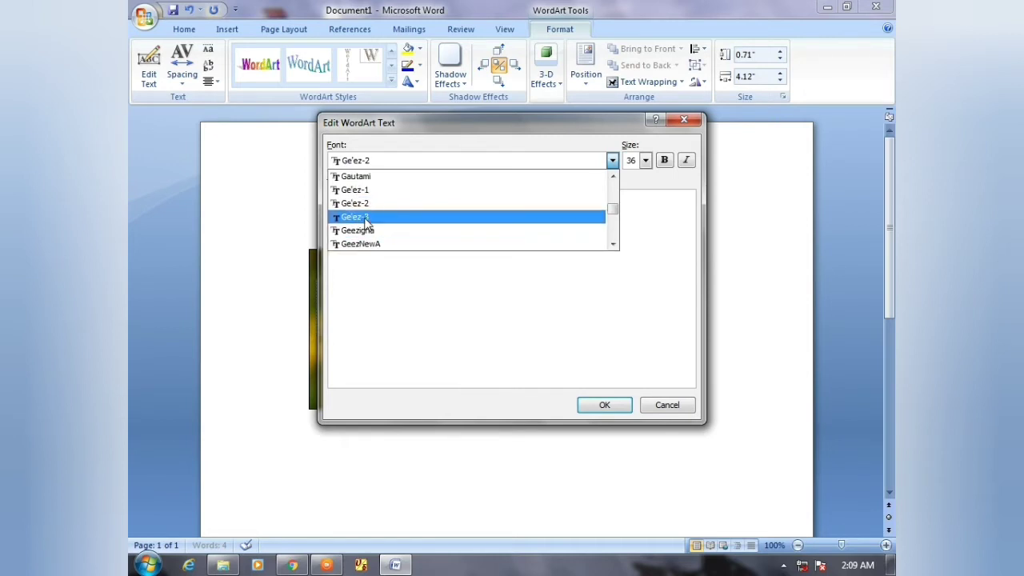
{"action": "left_click", "coordinate": [363, 217]}
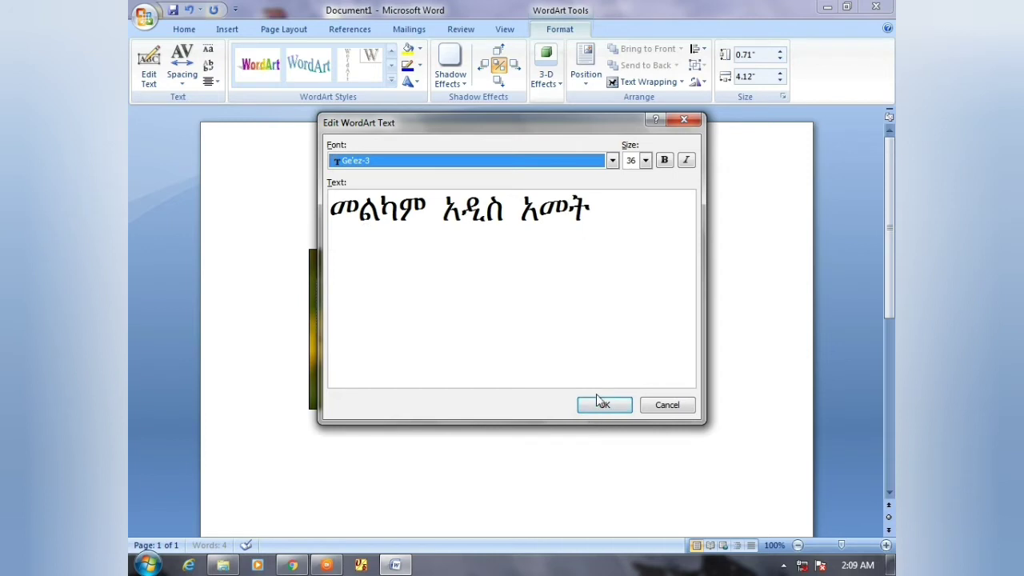
{"action": "left_click", "coordinate": [645, 163]}
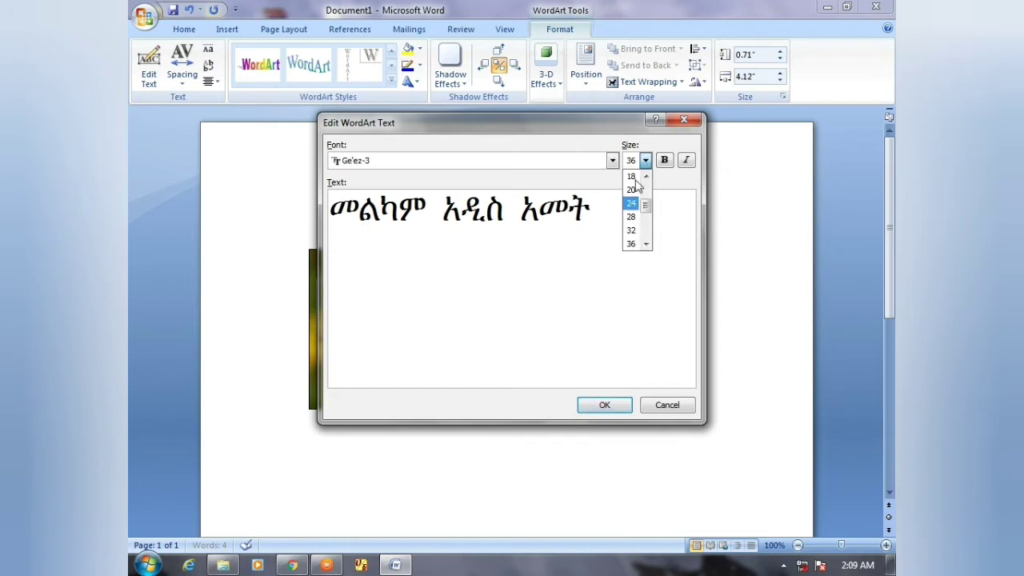
{"action": "left_click", "coordinate": [630, 213]}
{"action": "left_click", "coordinate": [602, 406]}
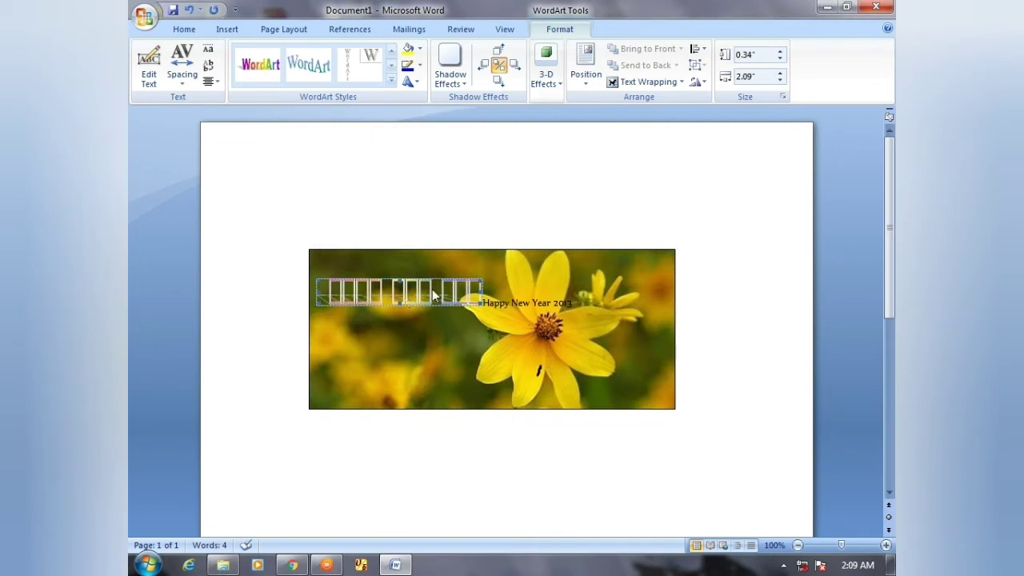
Step: Set the WordArt greeting's font to Power Geez Unicode1 so the Amharic letters display correctly
{"action": "right_click", "coordinate": [433, 295]}
{"action": "left_click", "coordinate": [468, 347]}
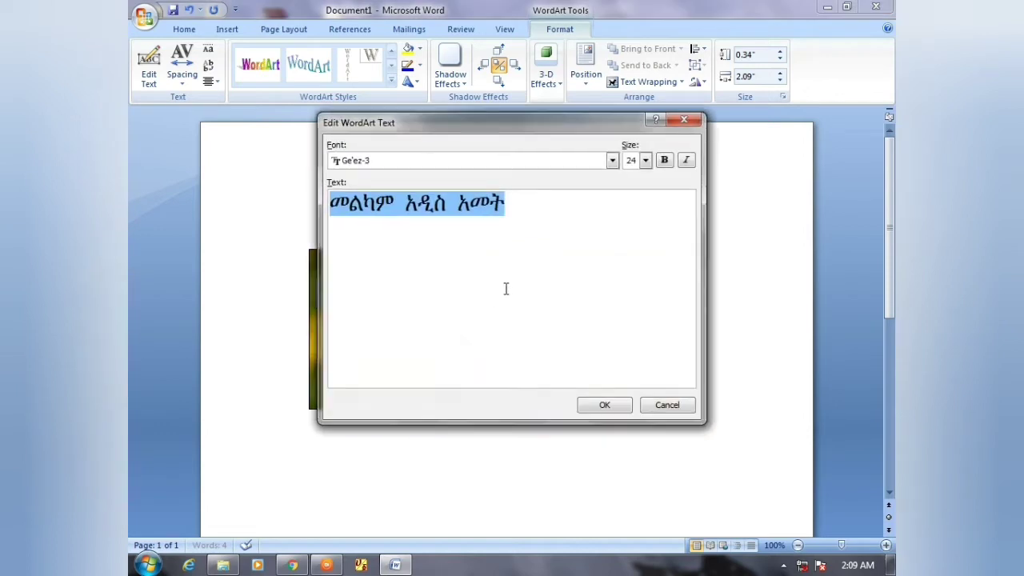
{"action": "left_click", "coordinate": [612, 160]}
{"action": "scroll", "coordinate": [435, 229], "scroll_direction": "down", "scroll_amount": 2}
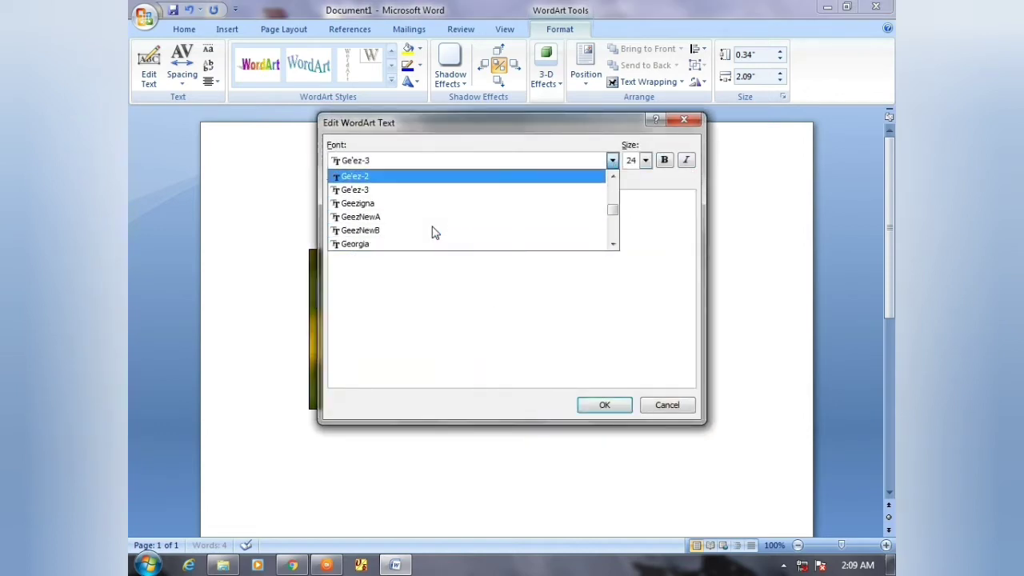
{"action": "scroll", "coordinate": [402, 235], "scroll_direction": "down", "scroll_amount": 1}
{"action": "scroll", "coordinate": [400, 240], "scroll_direction": "down", "scroll_amount": 1}
{"action": "scroll", "coordinate": [397, 243], "scroll_direction": "down", "scroll_amount": 2}
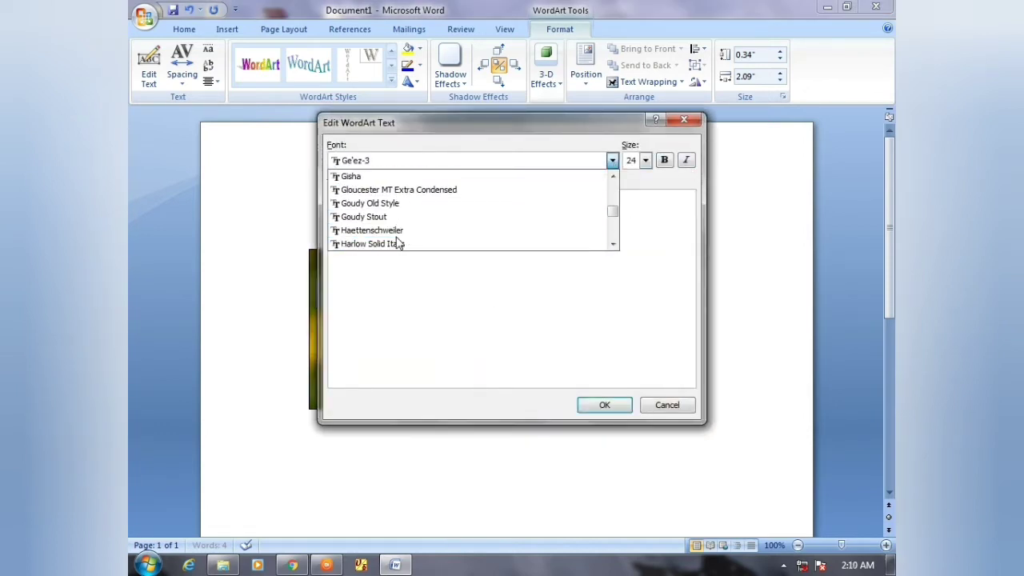
{"action": "scroll", "coordinate": [397, 244], "scroll_direction": "up", "scroll_amount": 1}
{"action": "scroll", "coordinate": [397, 242], "scroll_direction": "up", "scroll_amount": 2}
{"action": "scroll", "coordinate": [396, 241], "scroll_direction": "up", "scroll_amount": 3}
{"action": "scroll", "coordinate": [395, 239], "scroll_direction": "up", "scroll_amount": 3}
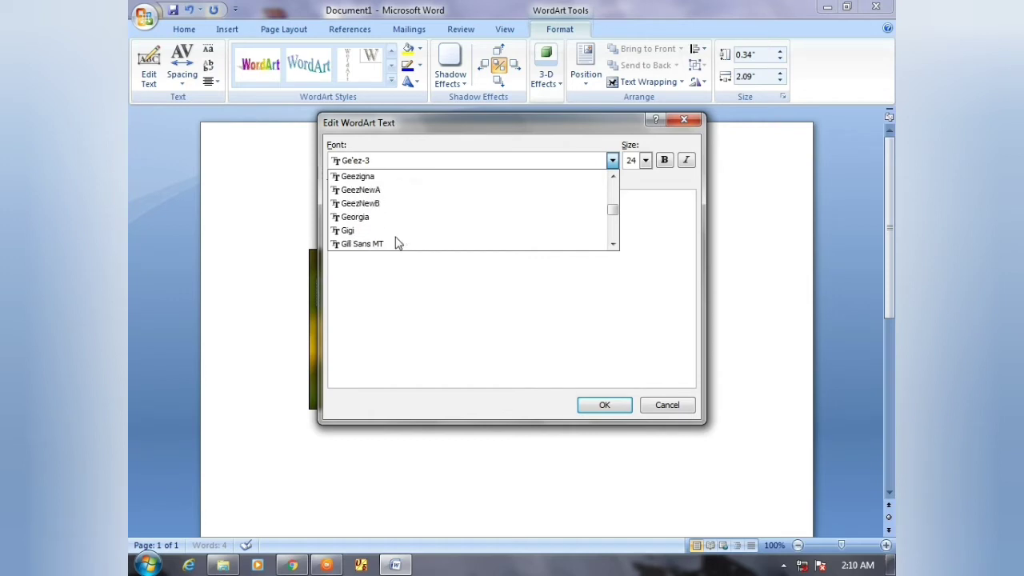
{"action": "scroll", "coordinate": [394, 220], "scroll_direction": "down", "scroll_amount": 1}
{"action": "scroll", "coordinate": [395, 219], "scroll_direction": "down", "scroll_amount": 1}
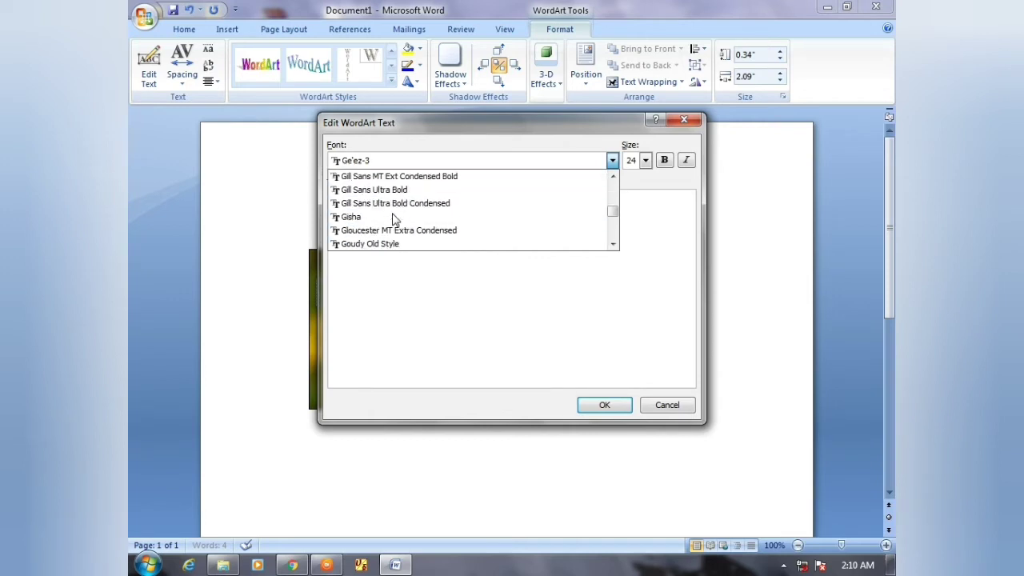
{"action": "scroll", "coordinate": [394, 219], "scroll_direction": "down", "scroll_amount": 1}
{"action": "scroll", "coordinate": [394, 219], "scroll_direction": "down", "scroll_amount": 1}
{"action": "scroll", "coordinate": [394, 219], "scroll_direction": "down", "scroll_amount": 1}
{"action": "scroll", "coordinate": [394, 220], "scroll_direction": "down", "scroll_amount": 2}
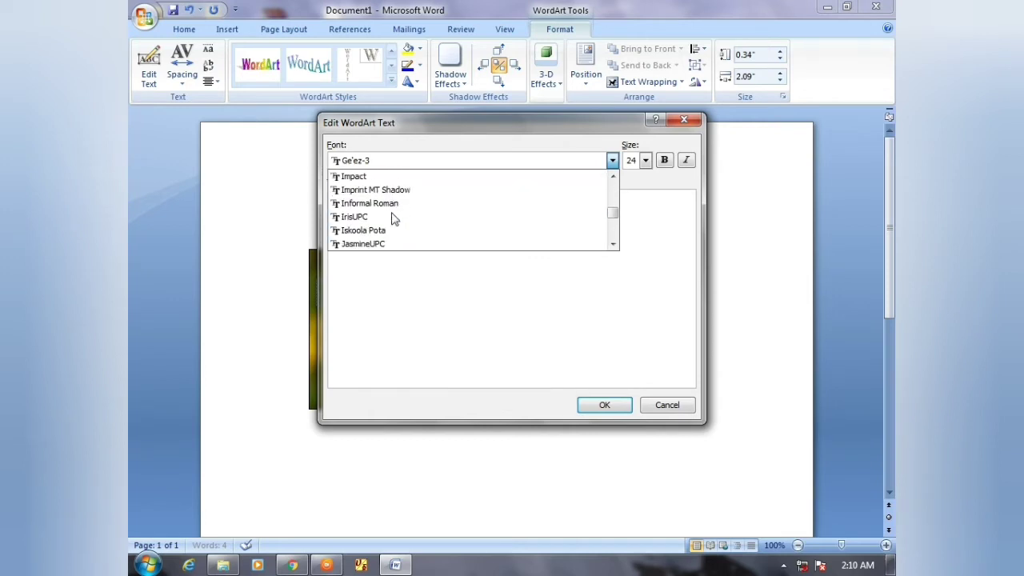
{"action": "scroll", "coordinate": [395, 219], "scroll_direction": "down", "scroll_amount": 2}
{"action": "scroll", "coordinate": [394, 219], "scroll_direction": "down", "scroll_amount": 1}
{"action": "scroll", "coordinate": [394, 219], "scroll_direction": "down", "scroll_amount": 1}
{"action": "scroll", "coordinate": [395, 219], "scroll_direction": "down", "scroll_amount": 1}
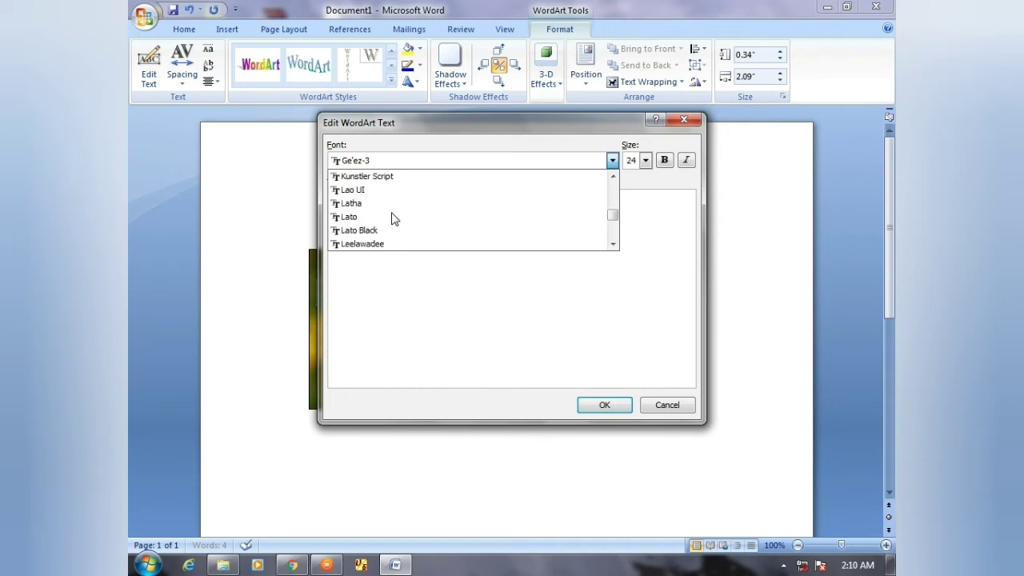
{"action": "scroll", "coordinate": [395, 219], "scroll_direction": "down", "scroll_amount": 1}
{"action": "scroll", "coordinate": [394, 220], "scroll_direction": "down", "scroll_amount": 1}
{"action": "scroll", "coordinate": [394, 219], "scroll_direction": "down", "scroll_amount": 1}
{"action": "scroll", "coordinate": [395, 219], "scroll_direction": "down", "scroll_amount": 1}
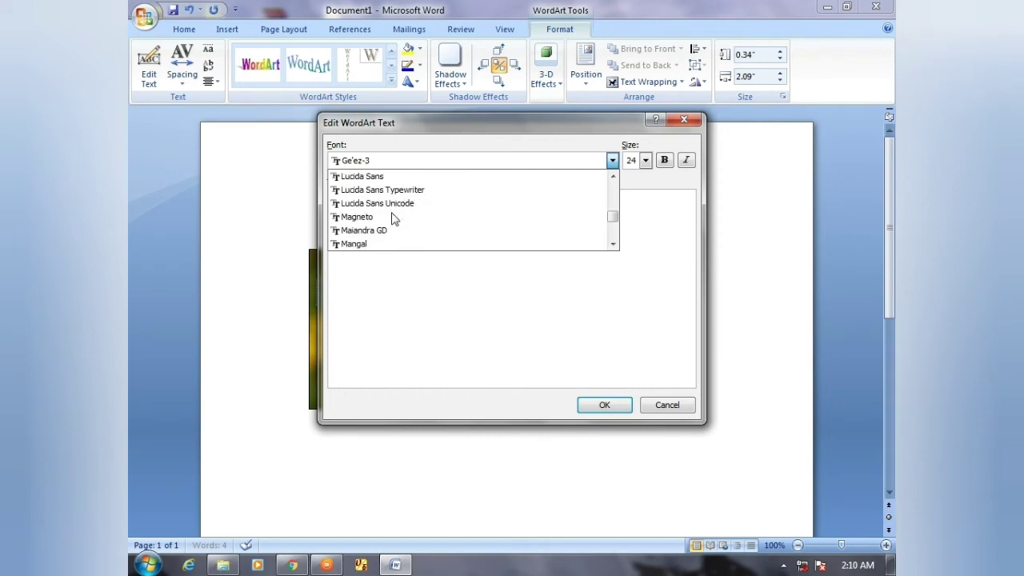
{"action": "scroll", "coordinate": [394, 219], "scroll_direction": "down", "scroll_amount": 1}
{"action": "scroll", "coordinate": [394, 219], "scroll_direction": "down", "scroll_amount": 1}
{"action": "scroll", "coordinate": [394, 219], "scroll_direction": "down", "scroll_amount": 1}
{"action": "scroll", "coordinate": [394, 219], "scroll_direction": "down", "scroll_amount": 2}
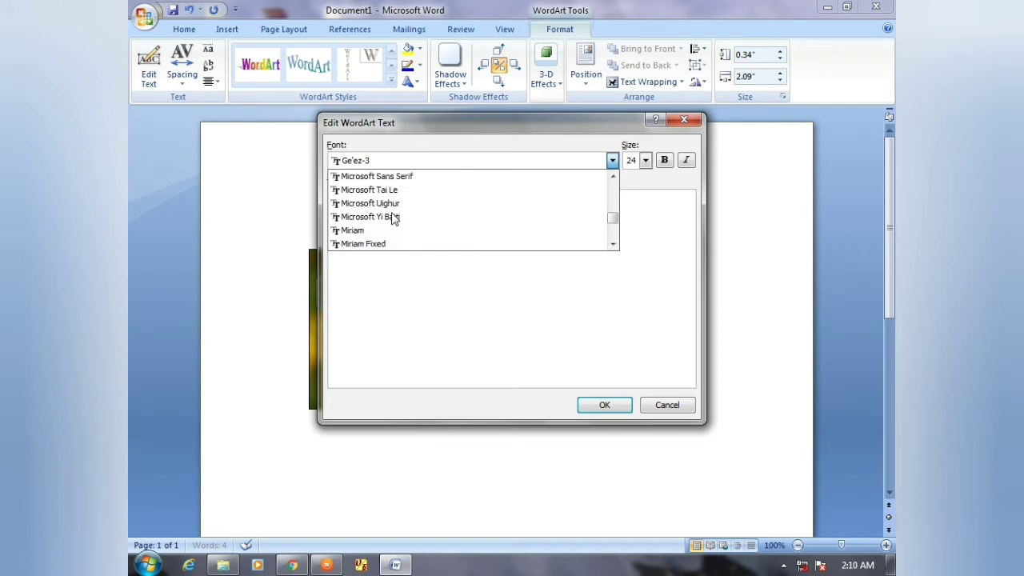
{"action": "scroll", "coordinate": [394, 219], "scroll_direction": "down", "scroll_amount": 2}
{"action": "scroll", "coordinate": [394, 219], "scroll_direction": "down", "scroll_amount": 1}
{"action": "scroll", "coordinate": [394, 219], "scroll_direction": "down", "scroll_amount": 1}
{"action": "scroll", "coordinate": [395, 219], "scroll_direction": "down", "scroll_amount": 3}
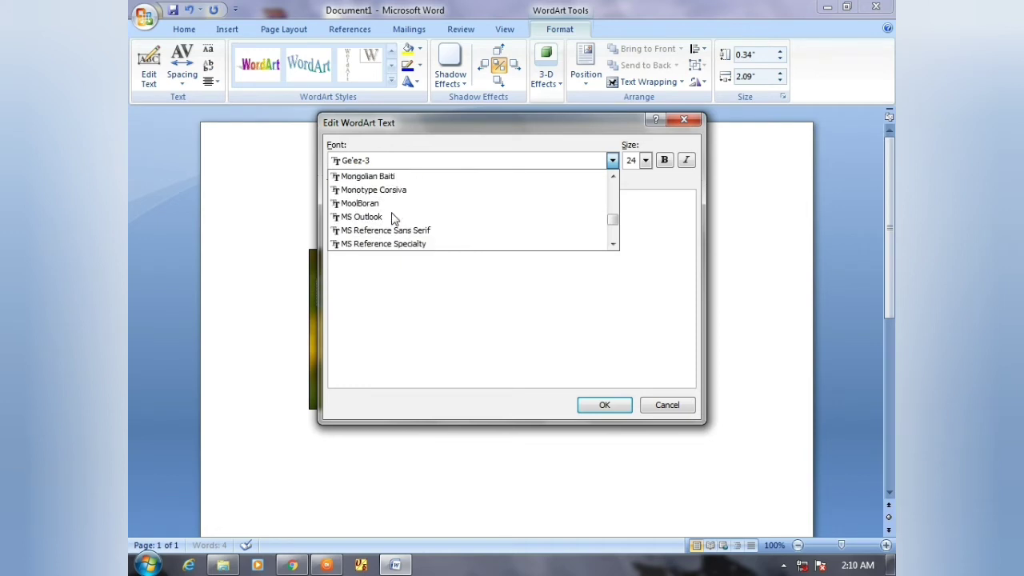
{"action": "scroll", "coordinate": [394, 219], "scroll_direction": "down", "scroll_amount": 2}
{"action": "scroll", "coordinate": [395, 219], "scroll_direction": "down", "scroll_amount": 2}
{"action": "scroll", "coordinate": [394, 219], "scroll_direction": "down", "scroll_amount": 1}
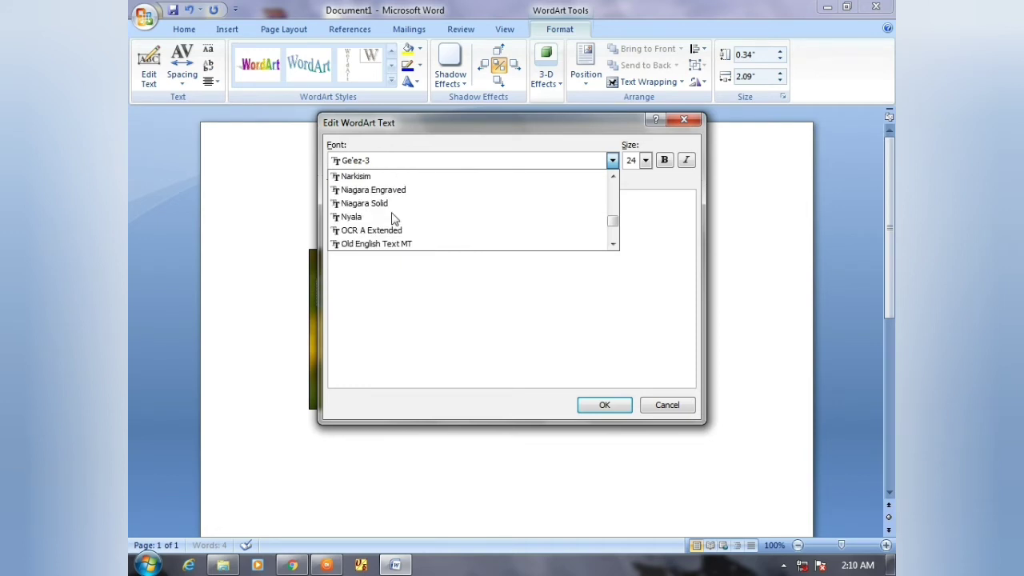
{"action": "scroll", "coordinate": [394, 219], "scroll_direction": "down", "scroll_amount": 1}
{"action": "scroll", "coordinate": [394, 219], "scroll_direction": "down", "scroll_amount": 1}
{"action": "scroll", "coordinate": [394, 219], "scroll_direction": "down", "scroll_amount": 1}
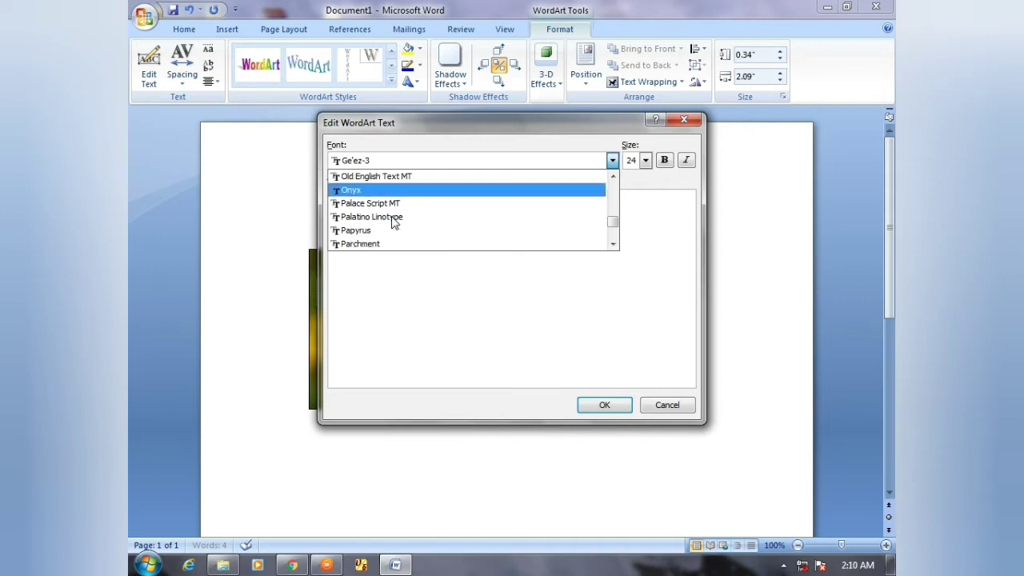
{"action": "scroll", "coordinate": [395, 232], "scroll_direction": "down", "scroll_amount": 2}
{"action": "scroll", "coordinate": [394, 232], "scroll_direction": "down", "scroll_amount": 1}
{"action": "scroll", "coordinate": [395, 232], "scroll_direction": "down", "scroll_amount": 1}
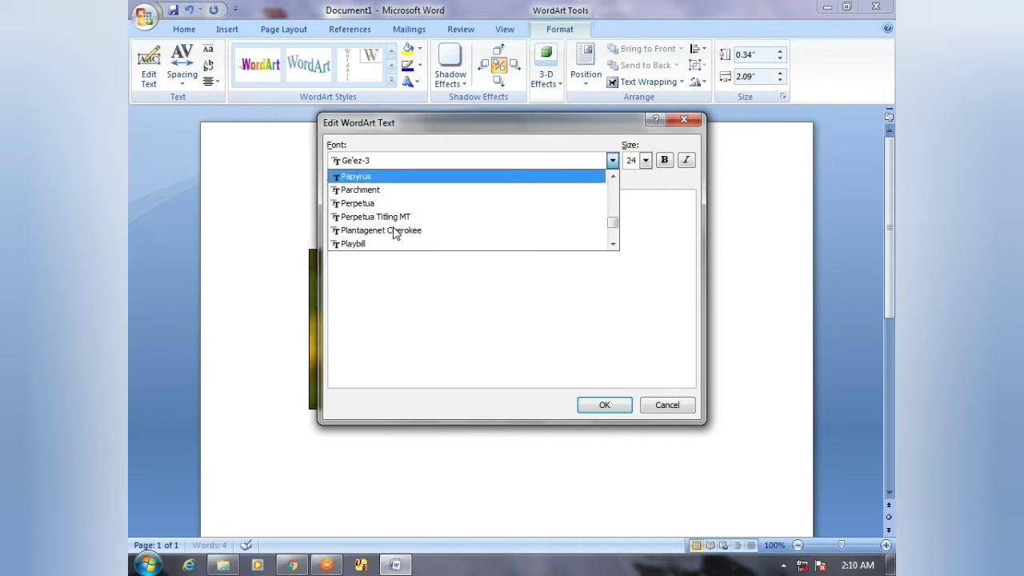
{"action": "scroll", "coordinate": [394, 231], "scroll_direction": "down", "scroll_amount": 2}
{"action": "scroll", "coordinate": [394, 232], "scroll_direction": "down", "scroll_amount": 1}
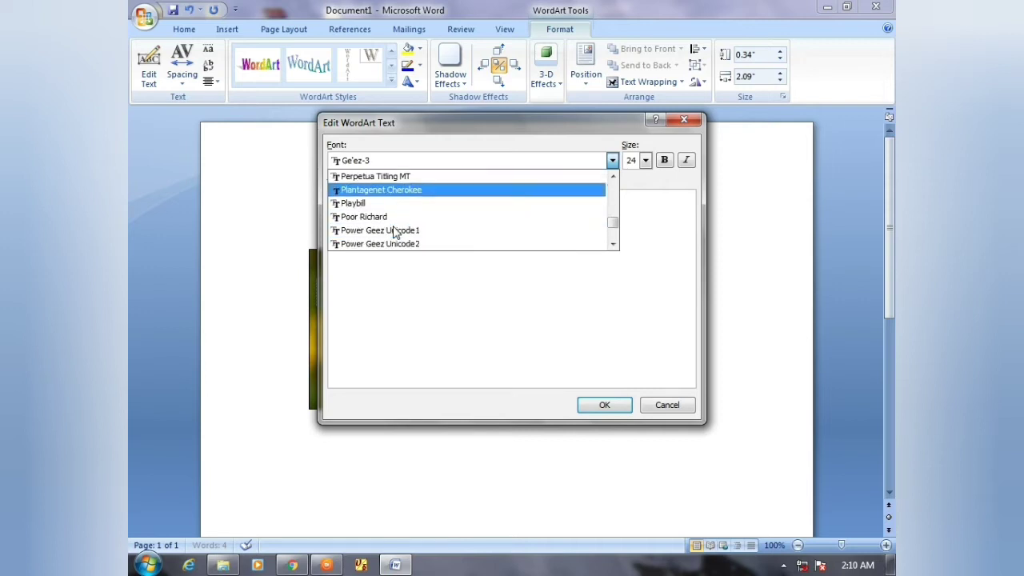
{"action": "left_click", "coordinate": [384, 232]}
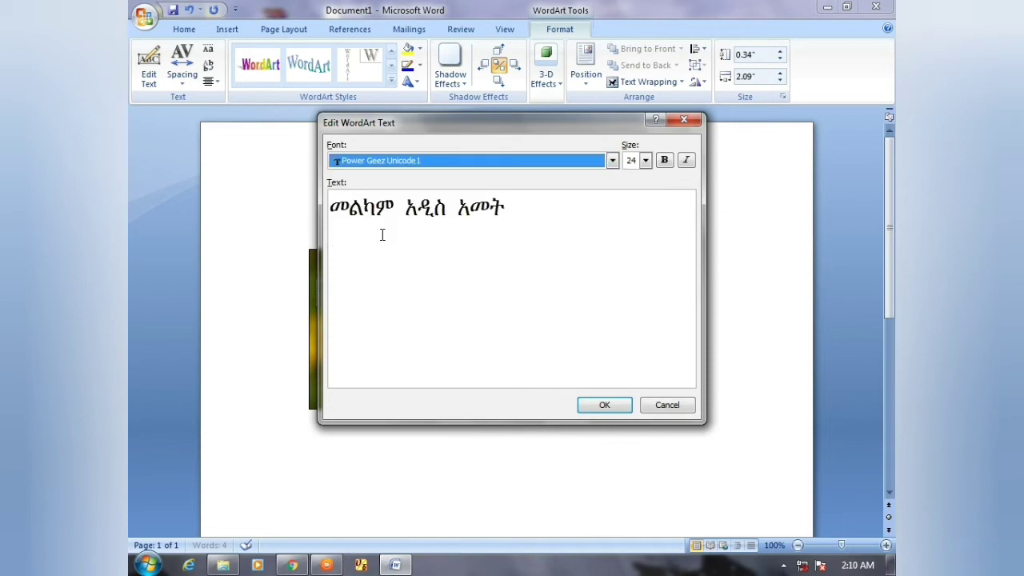
{"action": "left_click", "coordinate": [598, 404]}
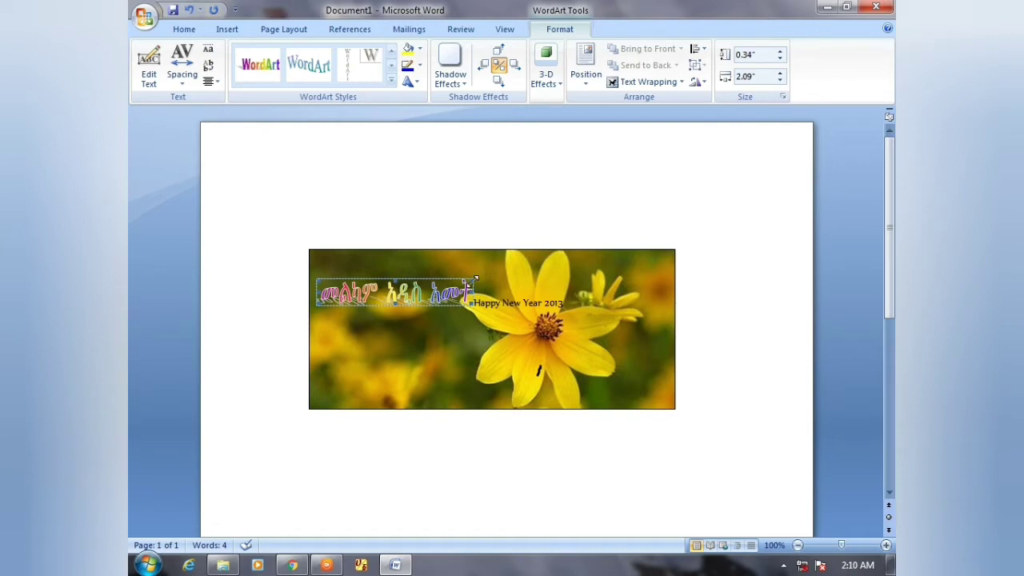
Step: Widen the Amharic WordArt, undo the English line's reflow, and select 'Happy New Year 2013'
{"action": "left_click_drag", "start_coordinate": [496, 264], "coordinate": [582, 268]}
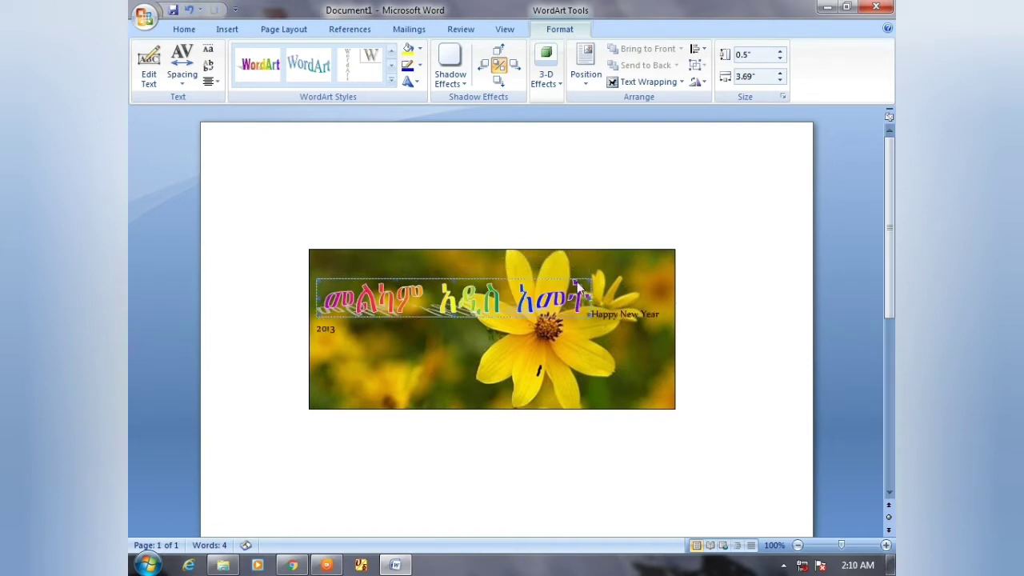
{"action": "left_click", "coordinate": [592, 314]}
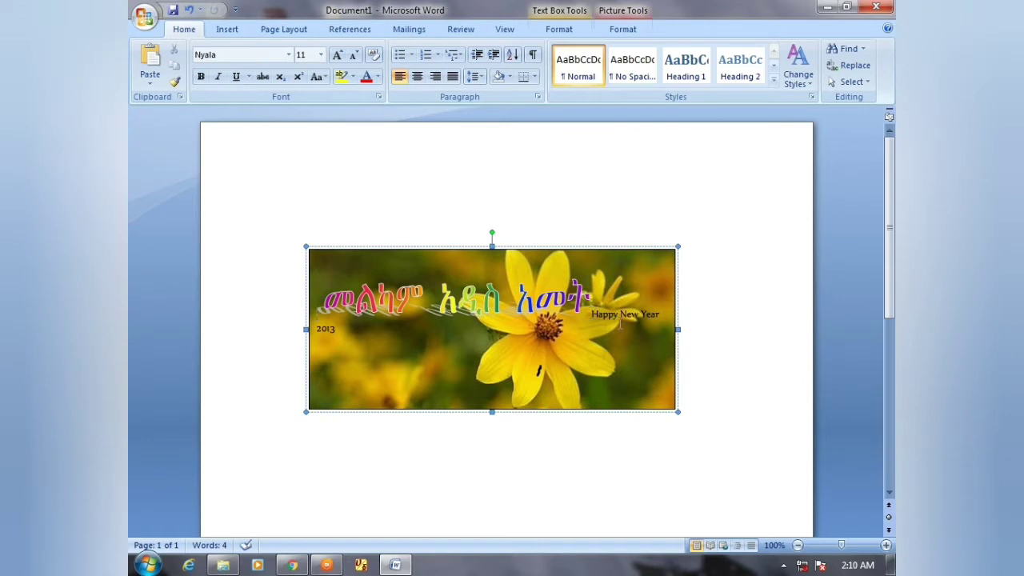
{"action": "key", "text": "ctrl+z"}
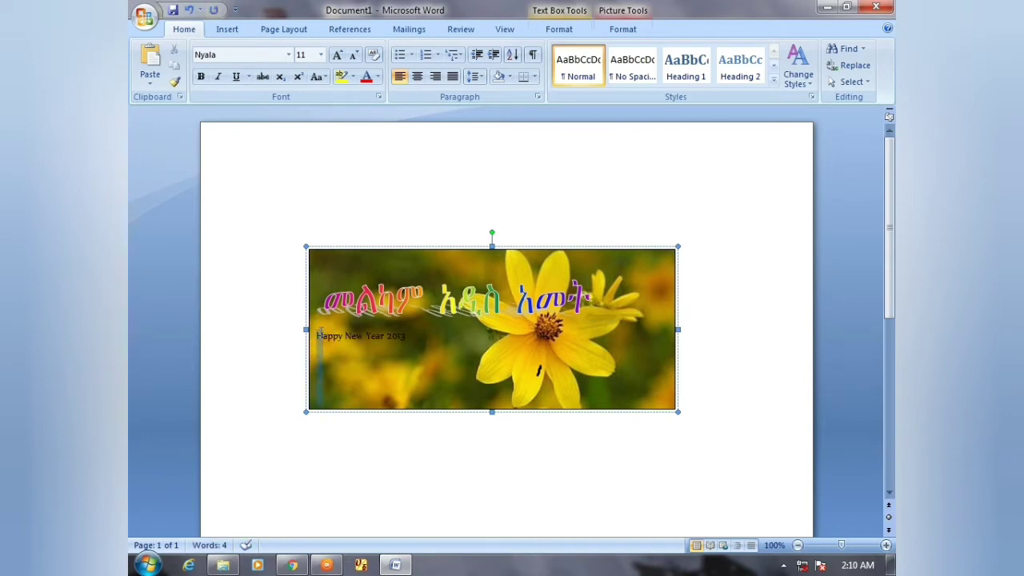
{"action": "left_click_drag", "start_coordinate": [416, 333], "coordinate": [314, 336]}
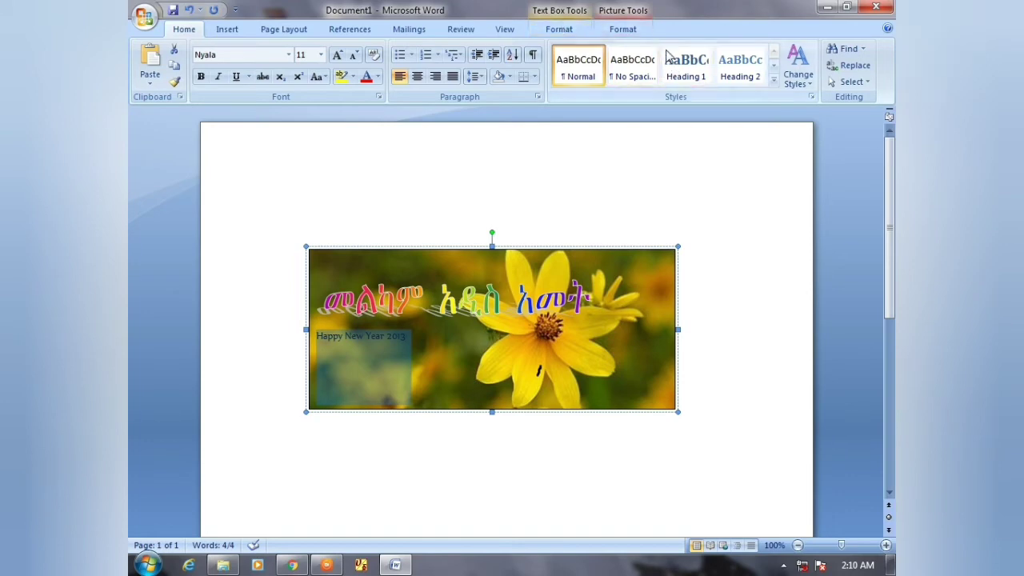
{"action": "left_click", "coordinate": [240, 30]}
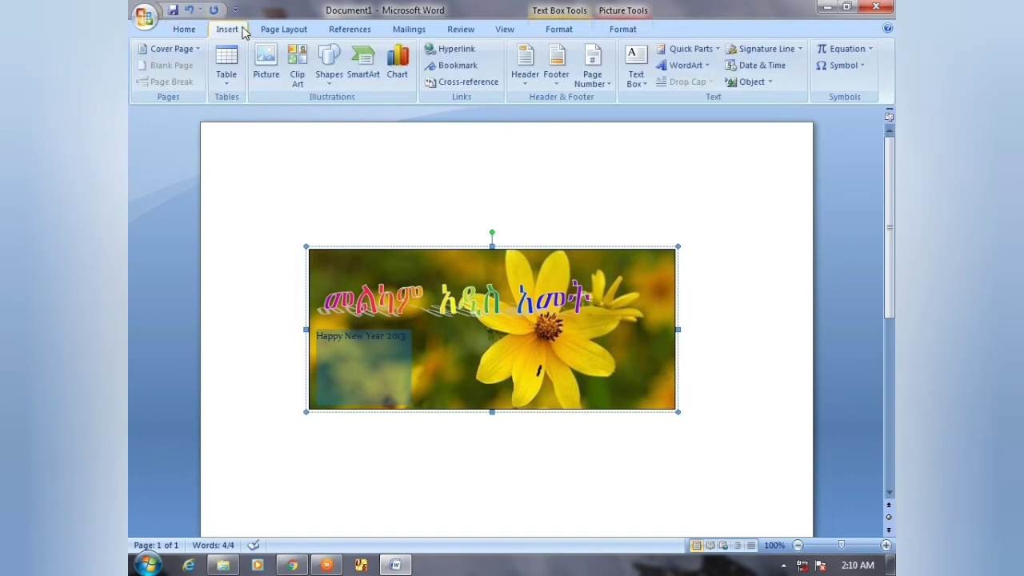
Step: Insert light blue gradient WordArt (style 17) in Franklin Gothic Medium 28, then select the Amharic WordArt
{"action": "left_click", "coordinate": [708, 66]}
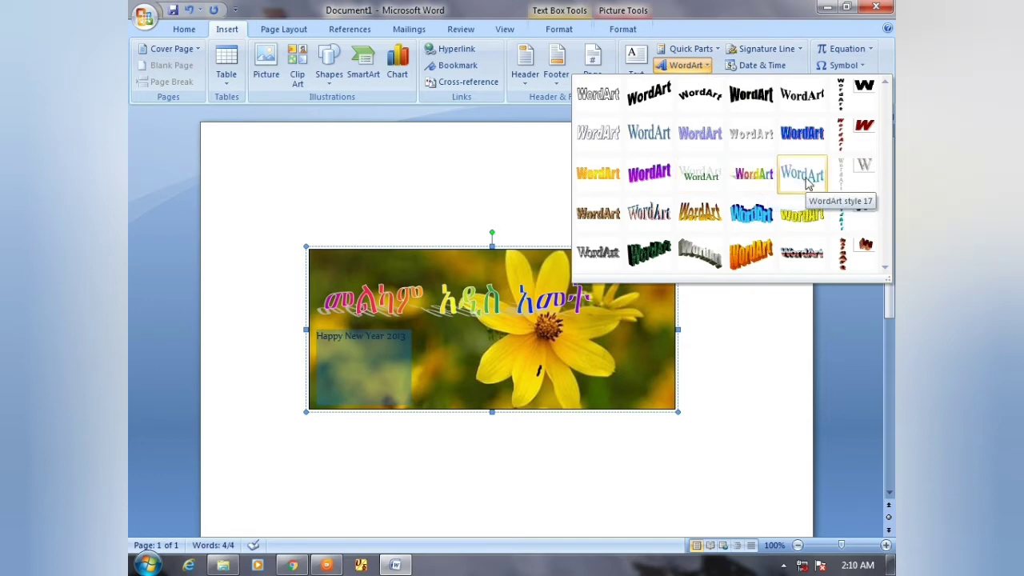
{"action": "left_click", "coordinate": [808, 184]}
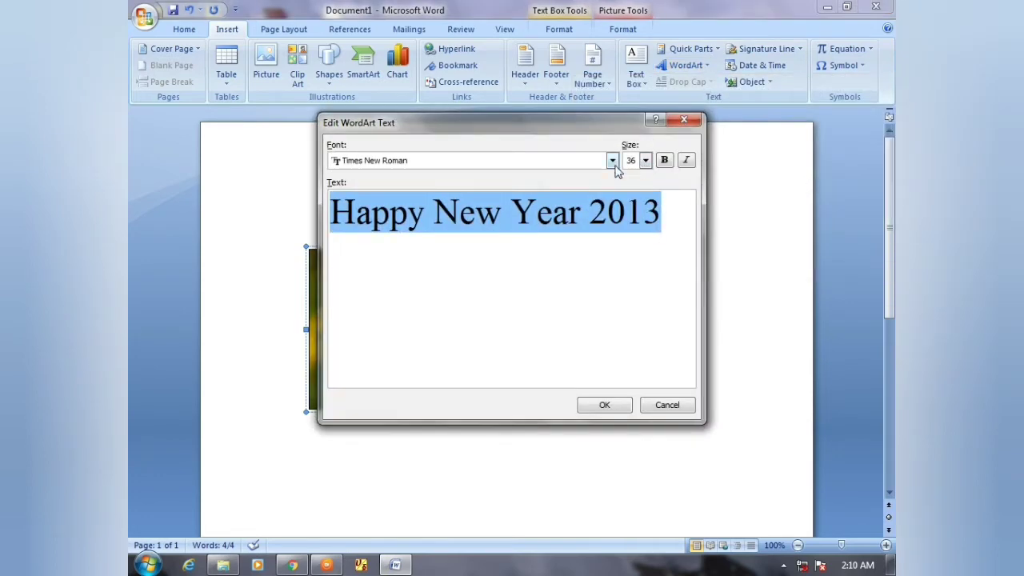
{"action": "left_click", "coordinate": [612, 160]}
{"action": "scroll", "coordinate": [452, 208], "scroll_direction": "up", "scroll_amount": 5}
{"action": "scroll", "coordinate": [456, 200], "scroll_direction": "up", "scroll_amount": 1}
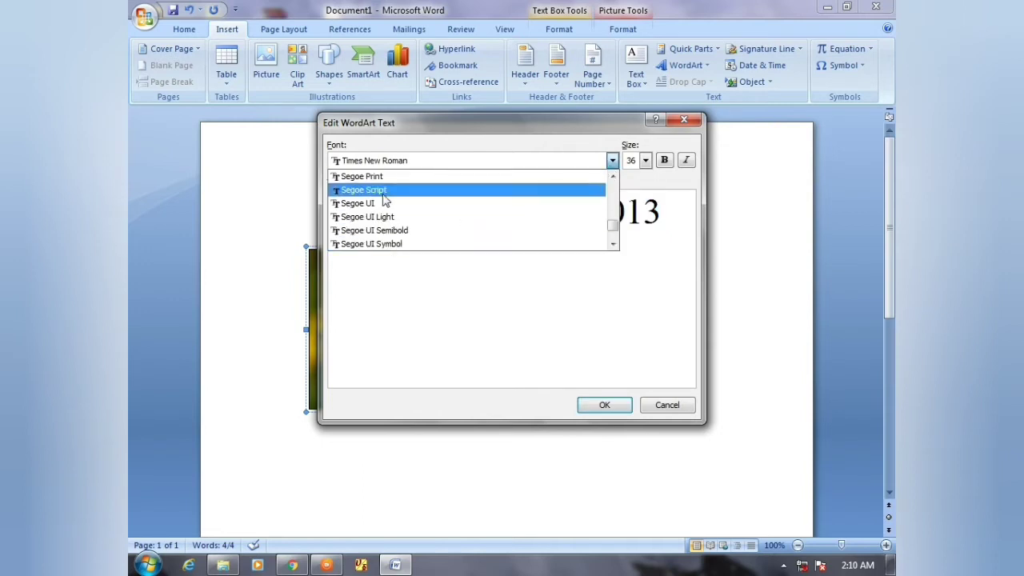
{"action": "scroll", "coordinate": [384, 200], "scroll_direction": "up", "scroll_amount": 2}
{"action": "scroll", "coordinate": [382, 192], "scroll_direction": "up", "scroll_amount": 1}
{"action": "scroll", "coordinate": [382, 188], "scroll_direction": "up", "scroll_amount": 3}
{"action": "scroll", "coordinate": [386, 184], "scroll_direction": "up", "scroll_amount": 2}
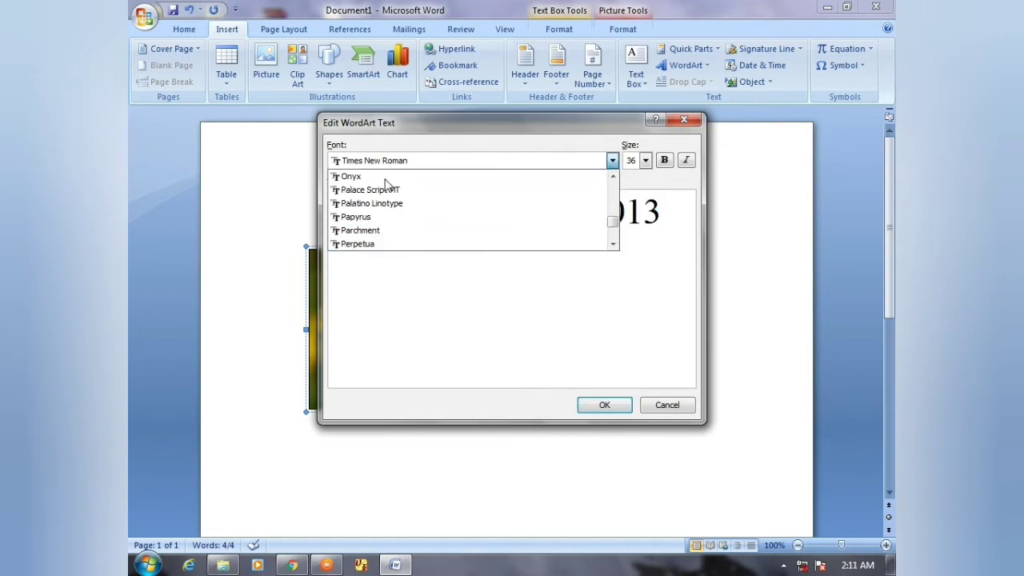
{"action": "scroll", "coordinate": [386, 185], "scroll_direction": "up", "scroll_amount": 3}
{"action": "scroll", "coordinate": [388, 188], "scroll_direction": "up", "scroll_amount": 4}
{"action": "scroll", "coordinate": [390, 190], "scroll_direction": "up", "scroll_amount": 3}
{"action": "scroll", "coordinate": [392, 192], "scroll_direction": "up", "scroll_amount": 3}
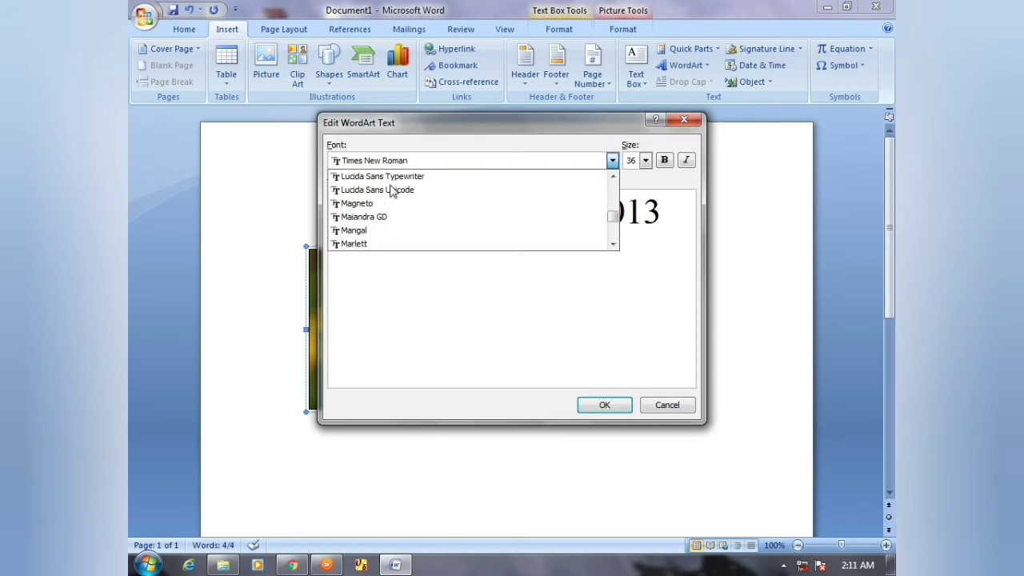
{"action": "scroll", "coordinate": [392, 192], "scroll_direction": "up", "scroll_amount": 2}
{"action": "scroll", "coordinate": [392, 192], "scroll_direction": "up", "scroll_amount": 3}
{"action": "scroll", "coordinate": [392, 192], "scroll_direction": "up", "scroll_amount": 2}
{"action": "scroll", "coordinate": [392, 192], "scroll_direction": "up", "scroll_amount": 3}
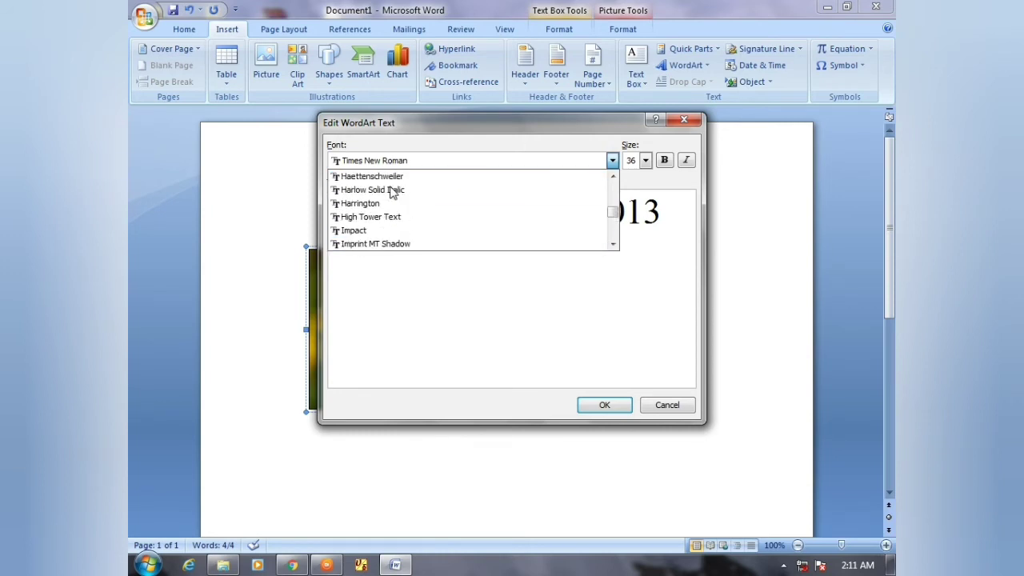
{"action": "scroll", "coordinate": [392, 192], "scroll_direction": "up", "scroll_amount": 2}
{"action": "scroll", "coordinate": [392, 192], "scroll_direction": "up", "scroll_amount": 2}
{"action": "scroll", "coordinate": [392, 192], "scroll_direction": "up", "scroll_amount": 3}
{"action": "scroll", "coordinate": [392, 192], "scroll_direction": "up", "scroll_amount": 2}
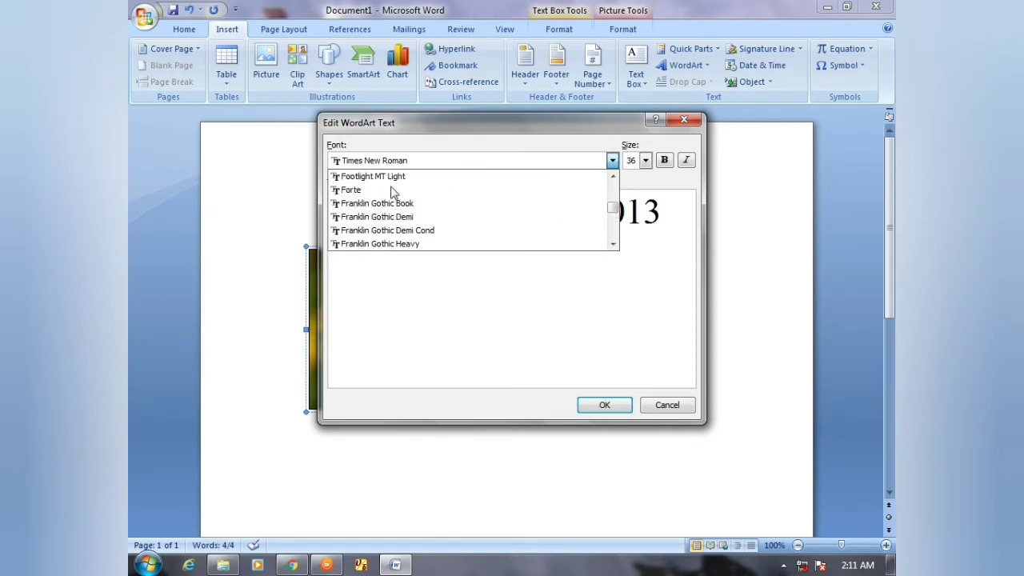
{"action": "scroll", "coordinate": [392, 192], "scroll_direction": "up", "scroll_amount": 2}
{"action": "scroll", "coordinate": [392, 192], "scroll_direction": "up", "scroll_amount": 2}
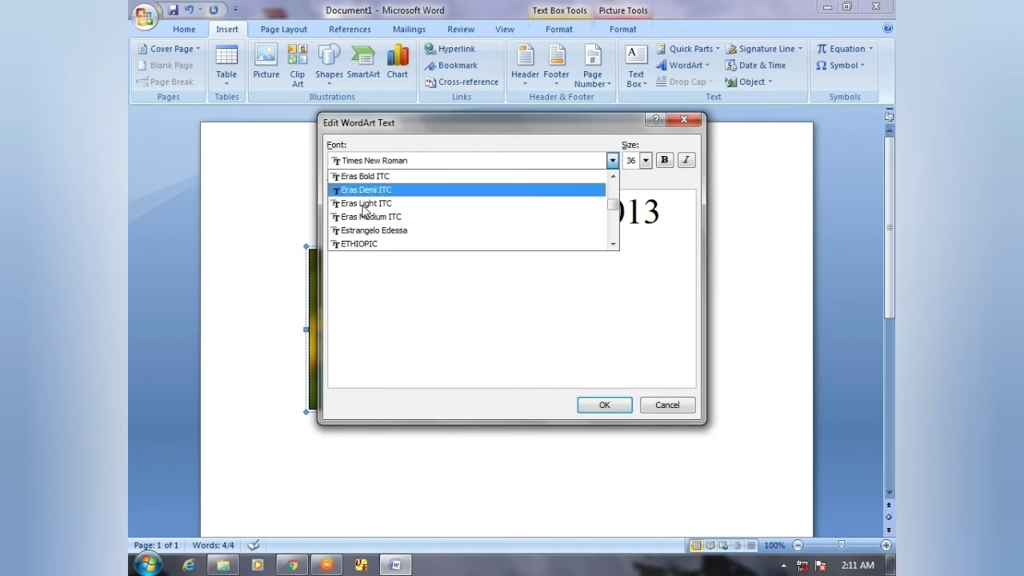
{"action": "scroll", "coordinate": [363, 209], "scroll_direction": "down", "scroll_amount": 2}
{"action": "scroll", "coordinate": [376, 216], "scroll_direction": "down", "scroll_amount": 2}
{"action": "scroll", "coordinate": [380, 240], "scroll_direction": "down", "scroll_amount": 1}
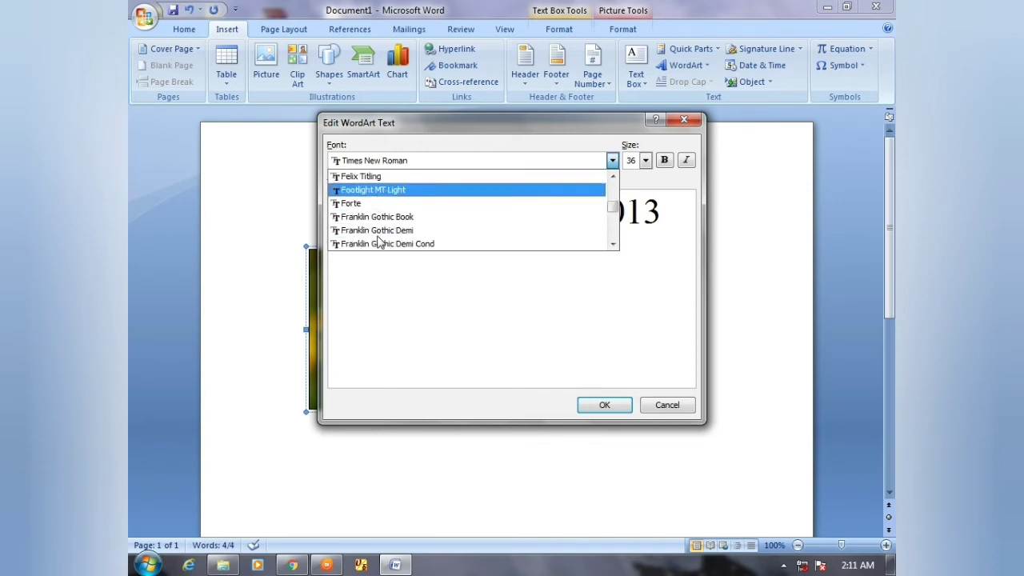
{"action": "scroll", "coordinate": [376, 238], "scroll_direction": "down", "scroll_amount": 1}
{"action": "scroll", "coordinate": [368, 228], "scroll_direction": "down", "scroll_amount": 2}
{"action": "scroll", "coordinate": [360, 224], "scroll_direction": "down", "scroll_amount": 1}
{"action": "scroll", "coordinate": [362, 224], "scroll_direction": "down", "scroll_amount": 2}
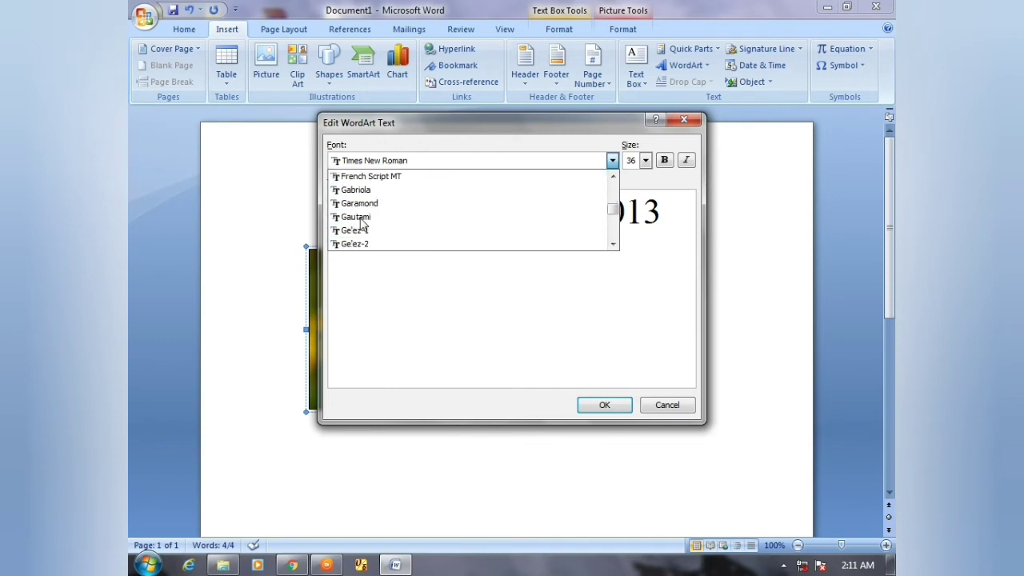
{"action": "scroll", "coordinate": [364, 202], "scroll_direction": "up", "scroll_amount": 1}
{"action": "scroll", "coordinate": [364, 232], "scroll_direction": "up", "scroll_amount": 1}
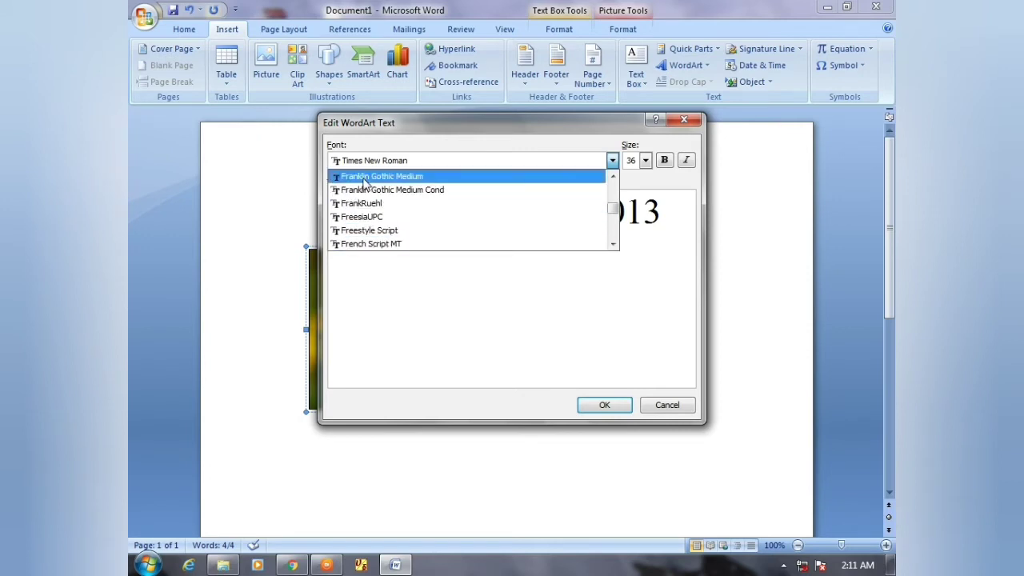
{"action": "left_click", "coordinate": [364, 178]}
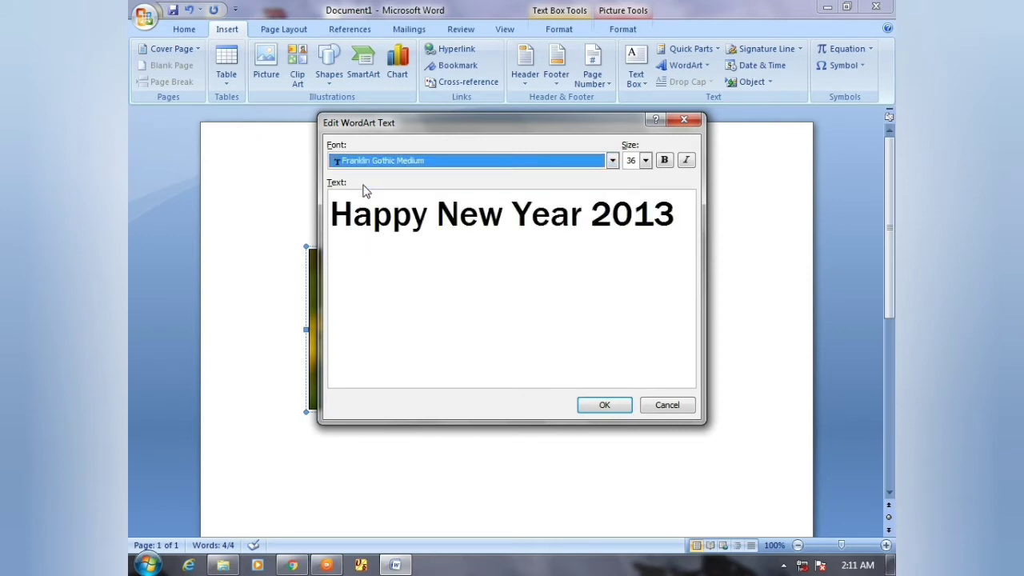
{"action": "left_click", "coordinate": [645, 160]}
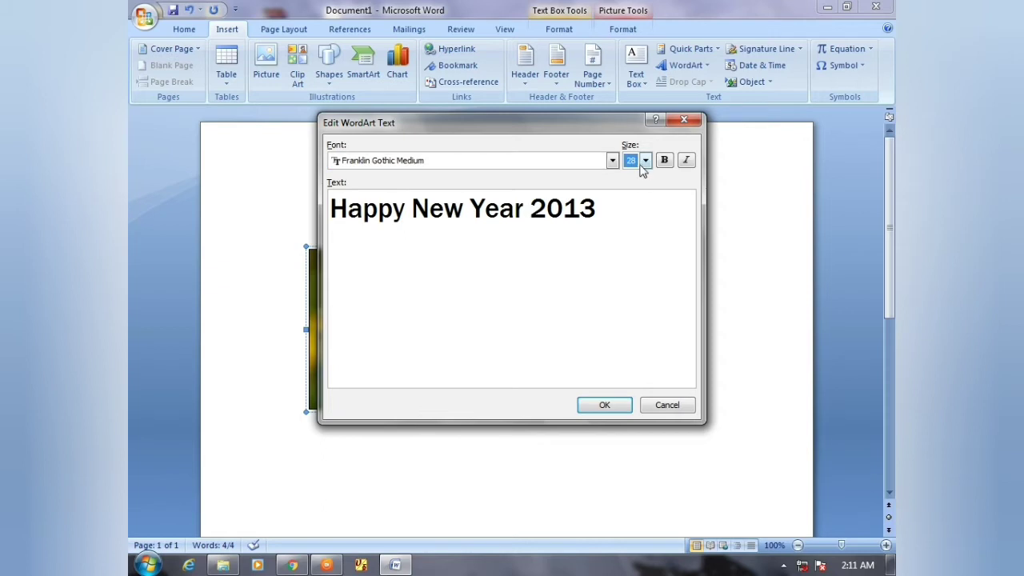
{"action": "left_click", "coordinate": [645, 160]}
{"action": "left_click", "coordinate": [632, 217]}
{"action": "left_click", "coordinate": [604, 405]}
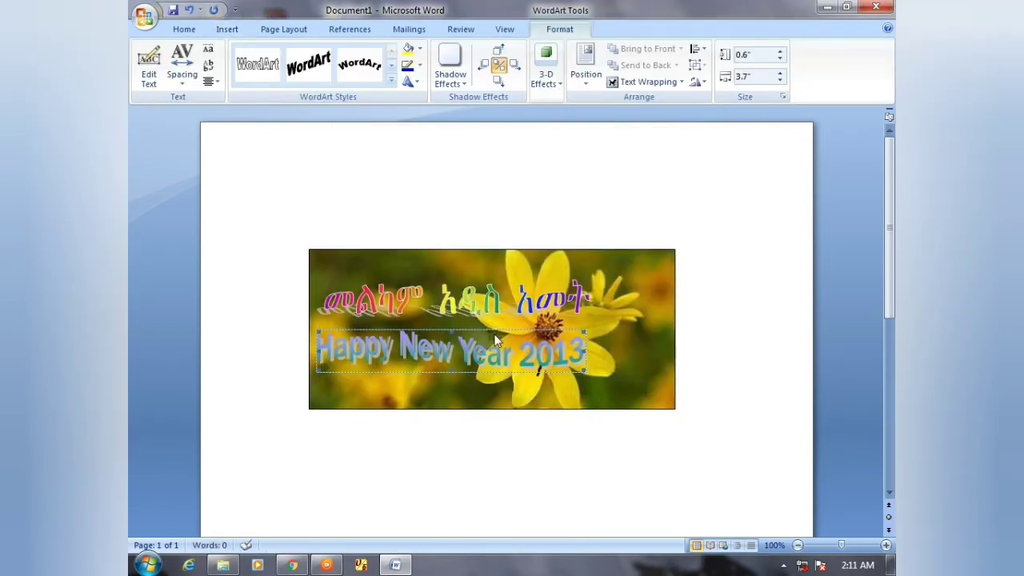
{"action": "left_click", "coordinate": [552, 303]}
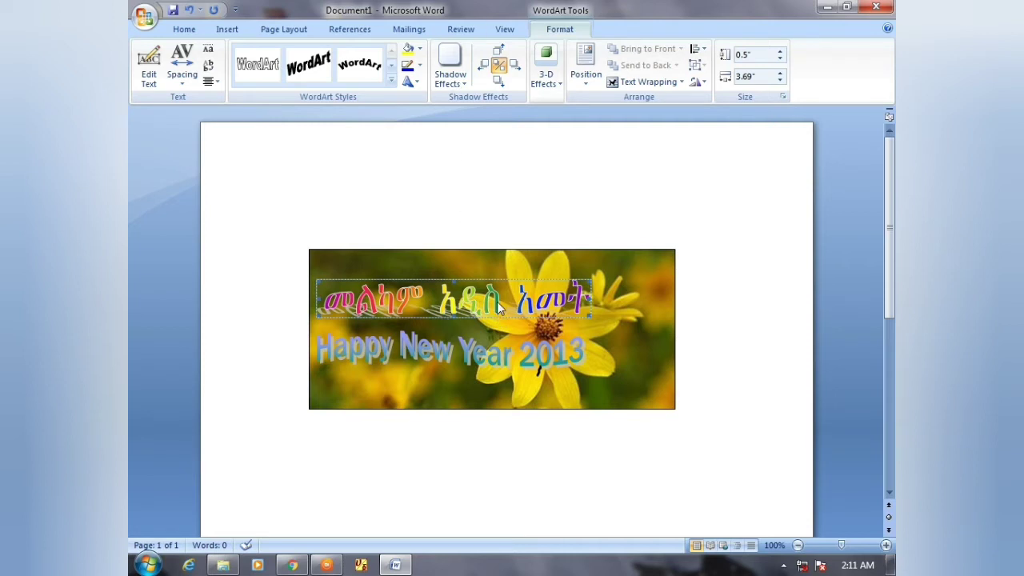
Step: Fill the Amharic WordArt with the Ethiopian flag picture and widen it to about 4.28 inches
{"action": "left_click", "coordinate": [420, 49]}
{"action": "left_click", "coordinate": [442, 212]}
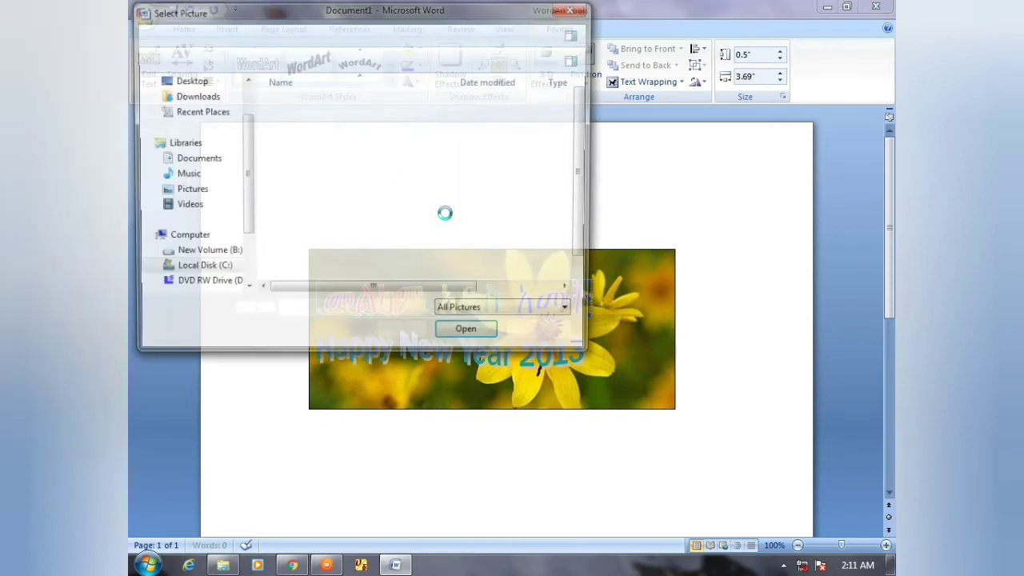
{"action": "left_click", "coordinate": [192, 191]}
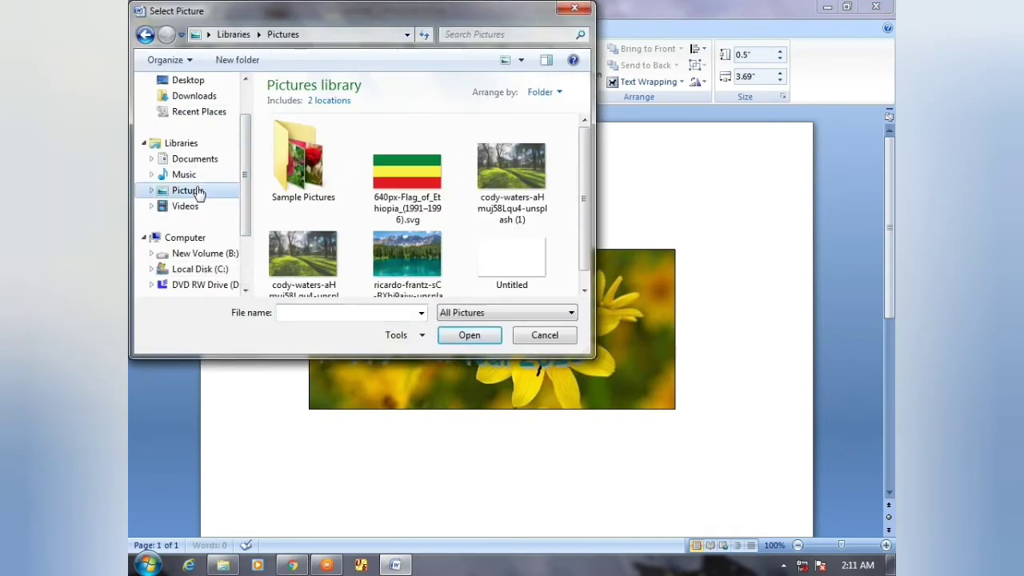
{"action": "left_click", "coordinate": [387, 191]}
{"action": "left_click", "coordinate": [464, 340]}
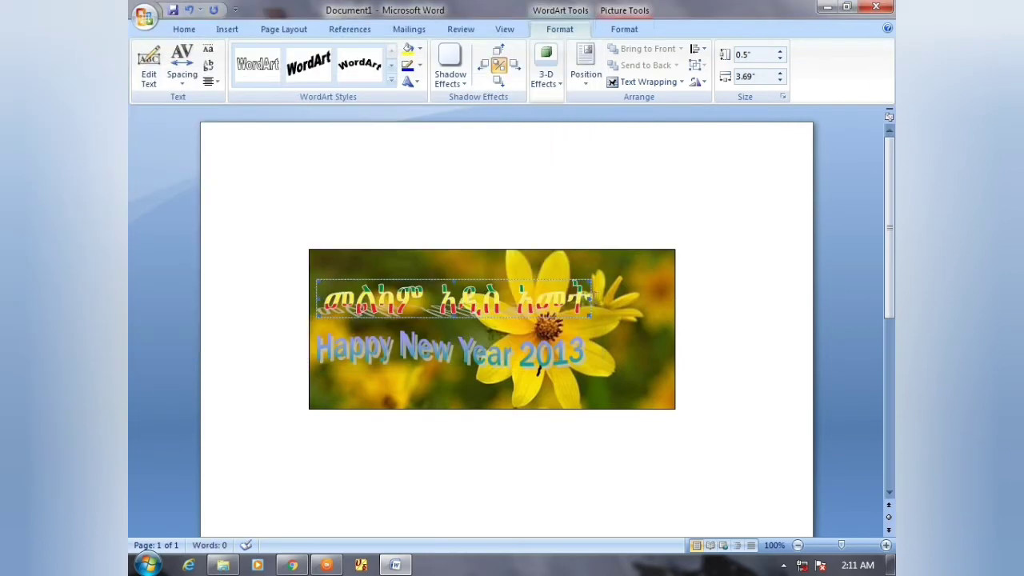
{"action": "left_click_drag", "start_coordinate": [588, 297], "coordinate": [632, 298]}
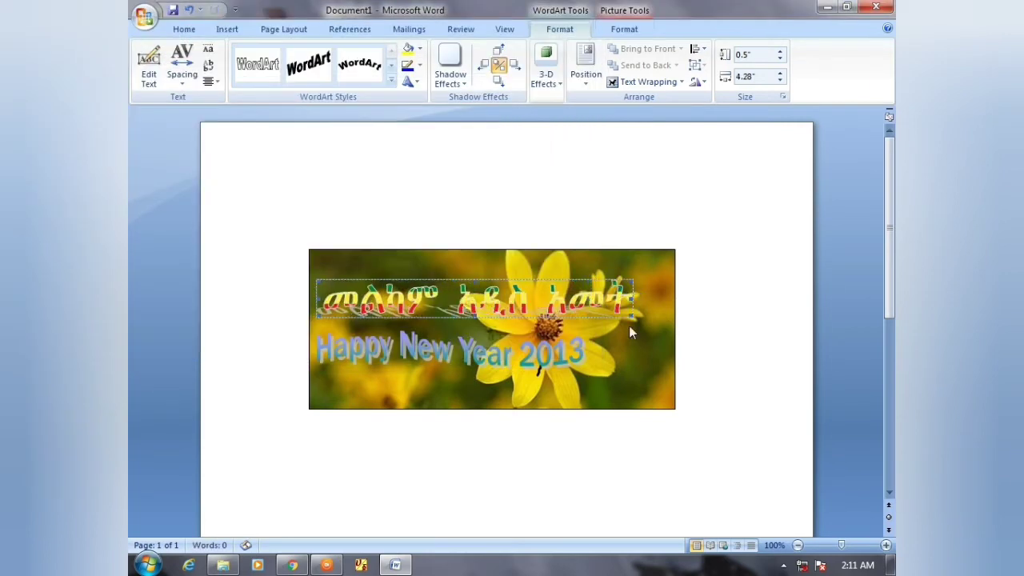
Step: Fill the Happy New Year 2013 WordArt with the Ethiopia flag image and stretch it wider
{"action": "left_click", "coordinate": [501, 360]}
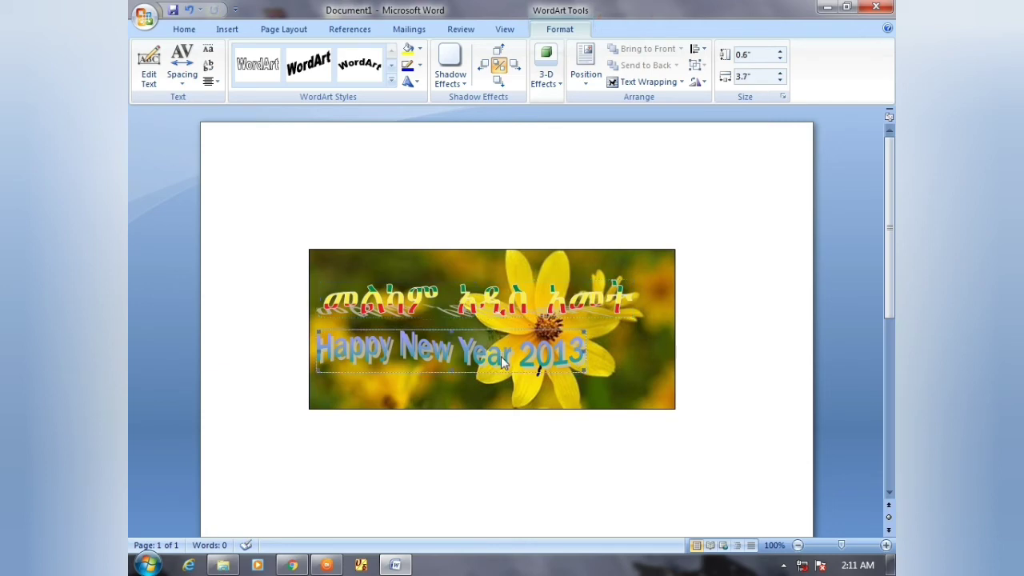
{"action": "left_click", "coordinate": [419, 49]}
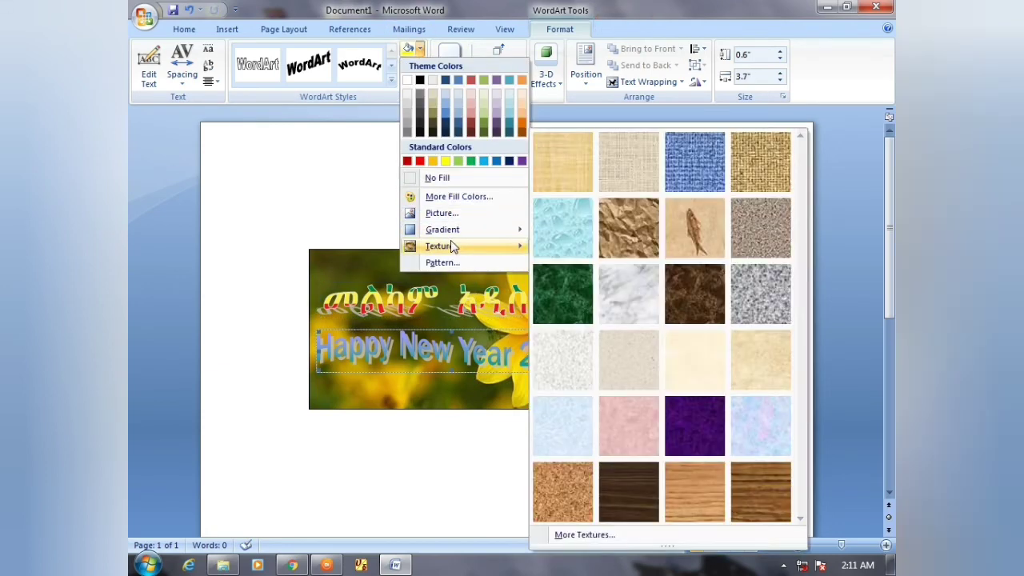
{"action": "left_click", "coordinate": [441, 213]}
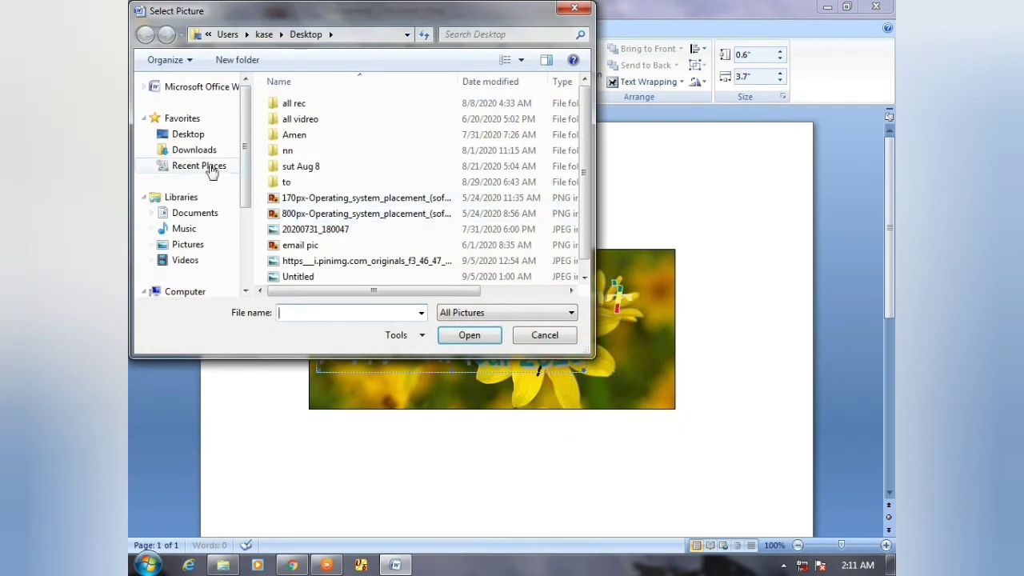
{"action": "left_click", "coordinate": [201, 245]}
{"action": "left_click", "coordinate": [394, 193]}
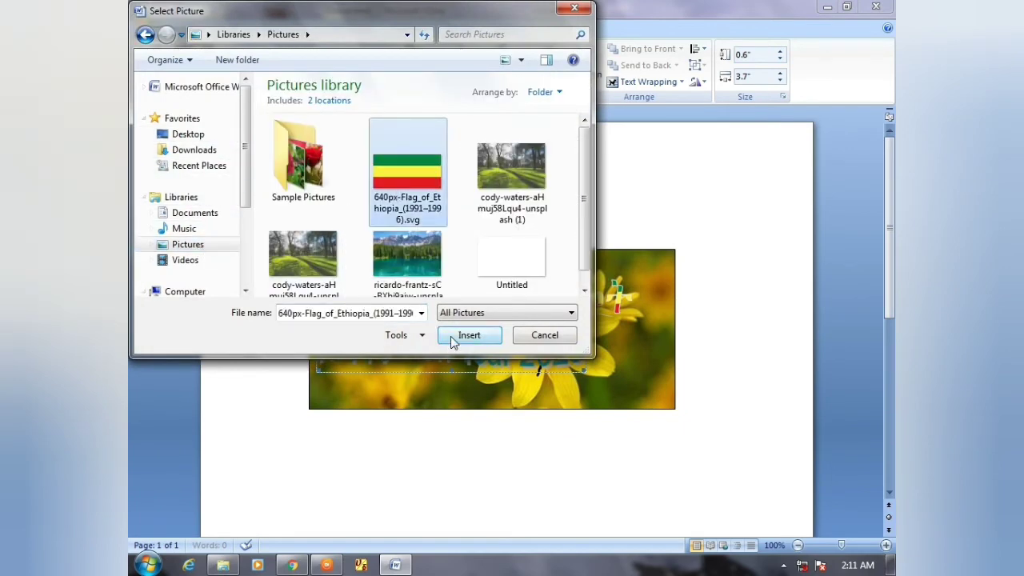
{"action": "left_click", "coordinate": [469, 335]}
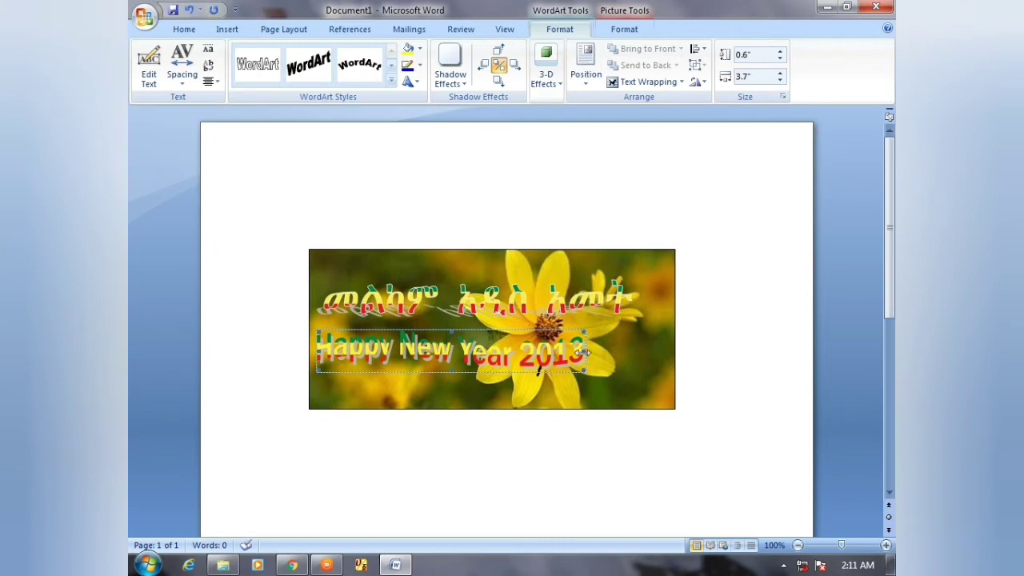
{"action": "left_click_drag", "start_coordinate": [583, 351], "coordinate": [622, 351]}
Step: Resize the WordArt: make both lines shorter, then enlarge the Amharic WordArt
{"action": "left_click", "coordinate": [566, 308]}
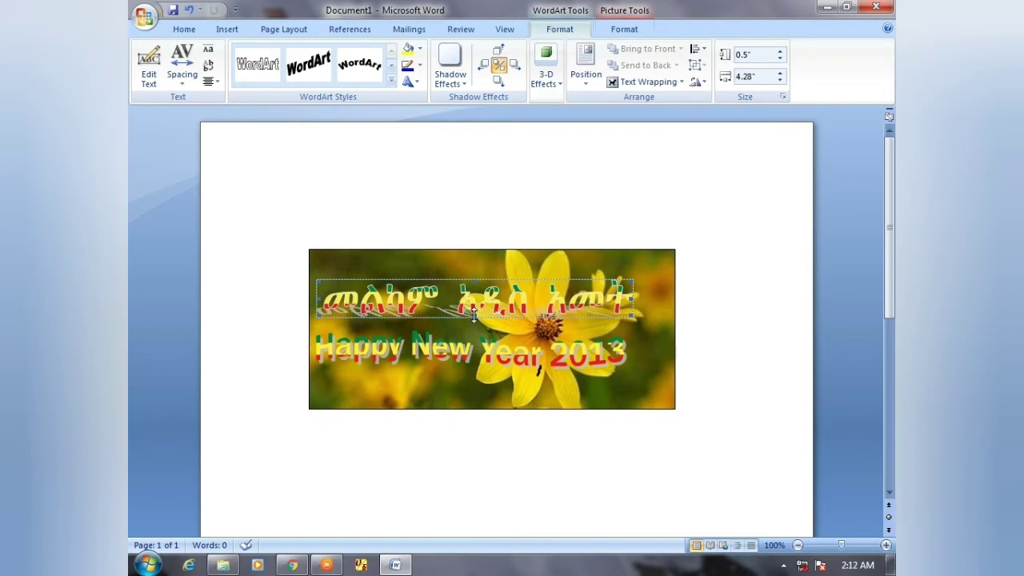
{"action": "left_click_drag", "start_coordinate": [474, 317], "coordinate": [474, 302]}
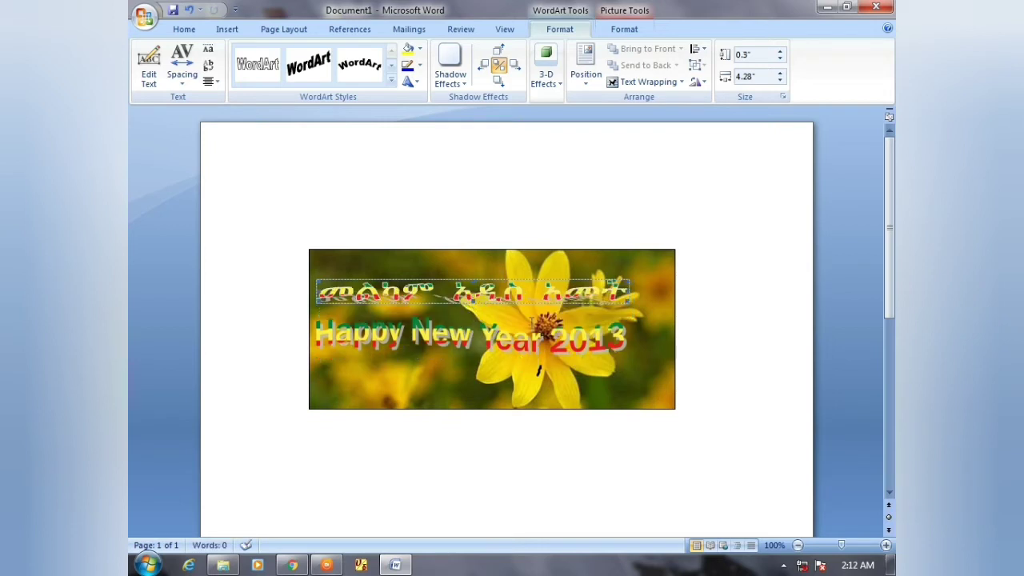
{"action": "left_click", "coordinate": [517, 341]}
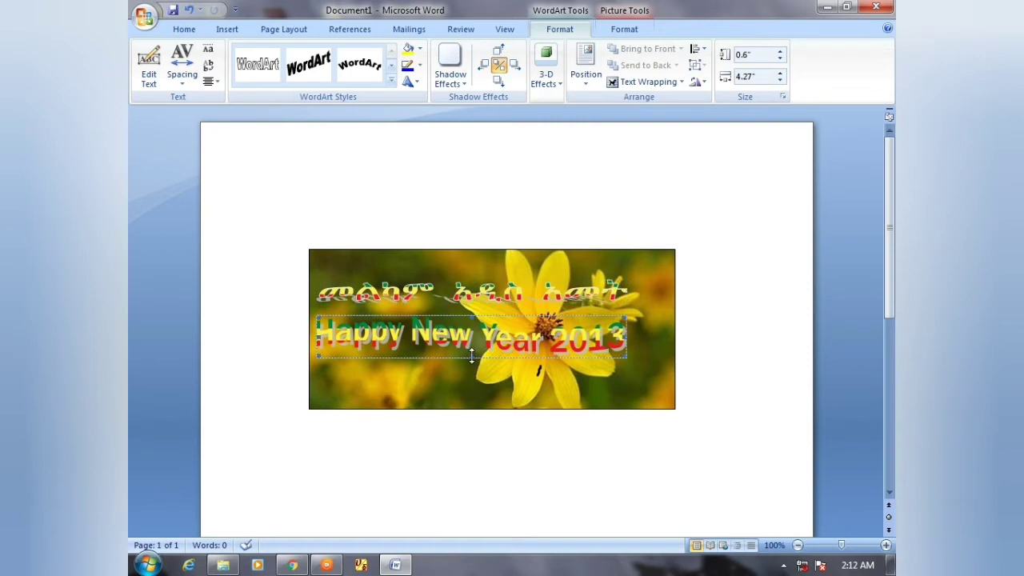
{"action": "left_click_drag", "start_coordinate": [471, 356], "coordinate": [474, 334]}
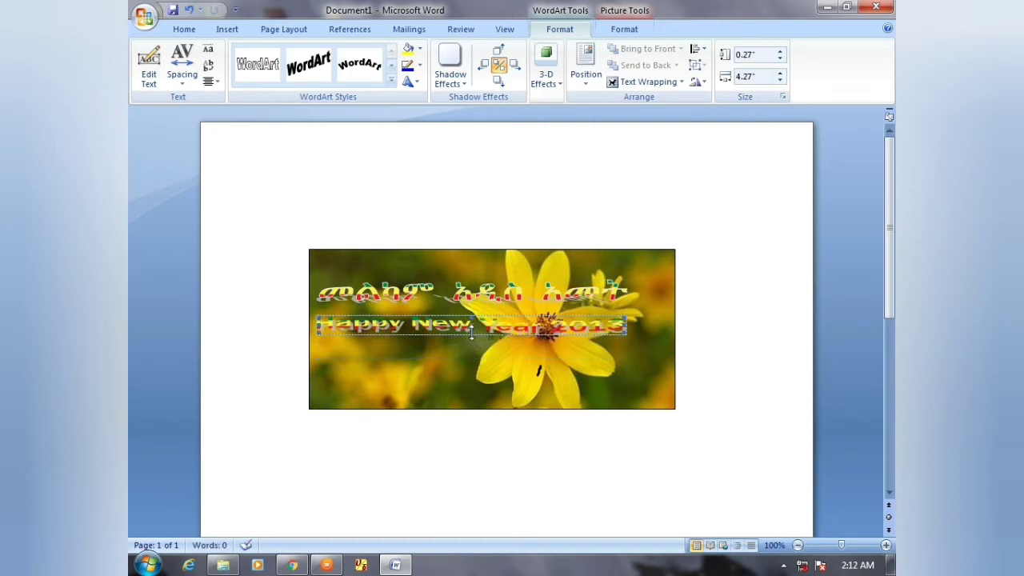
{"action": "left_click", "coordinate": [577, 296]}
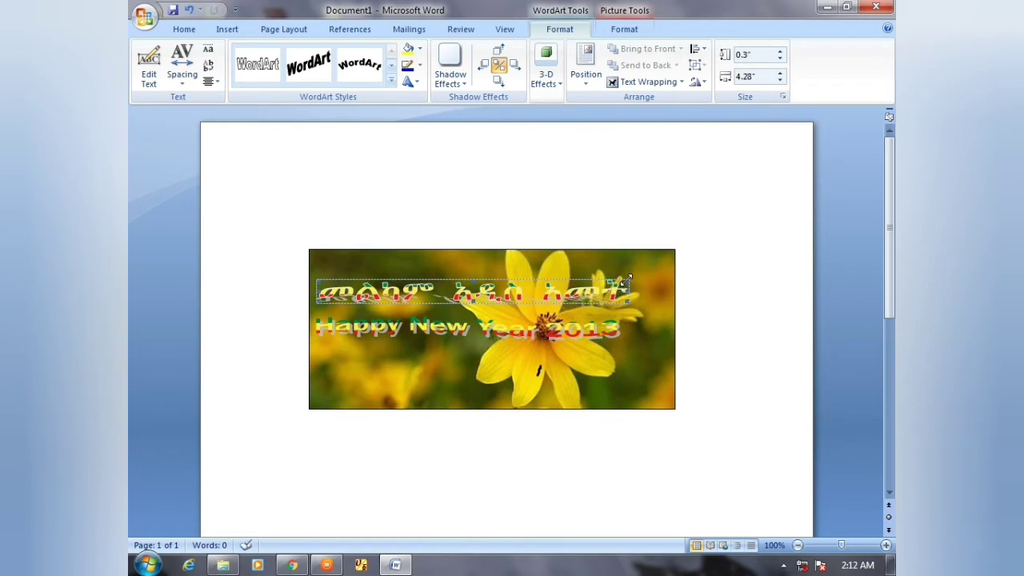
{"action": "left_click_drag", "start_coordinate": [629, 278], "coordinate": [633, 266]}
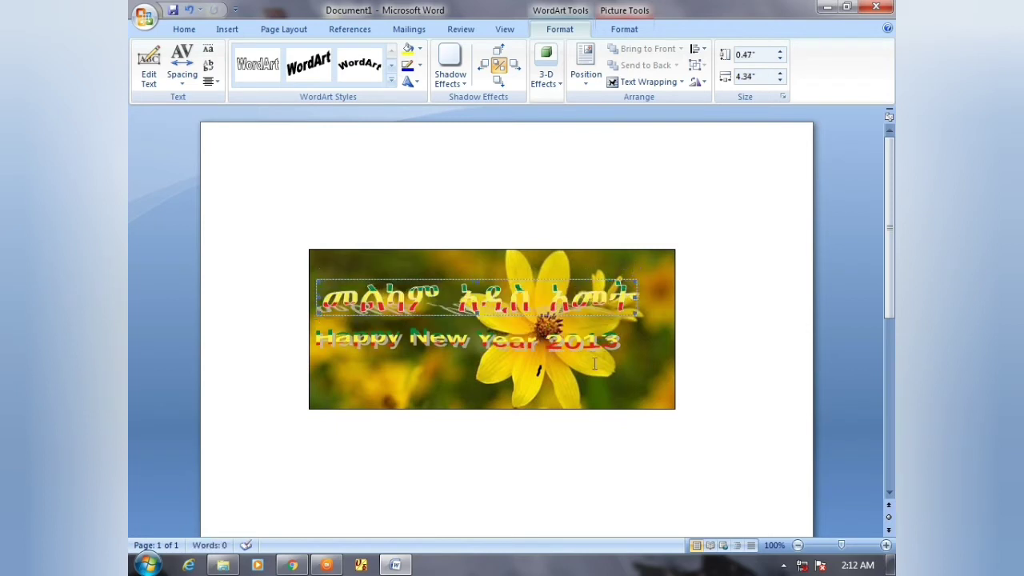
{"action": "left_click", "coordinate": [432, 340]}
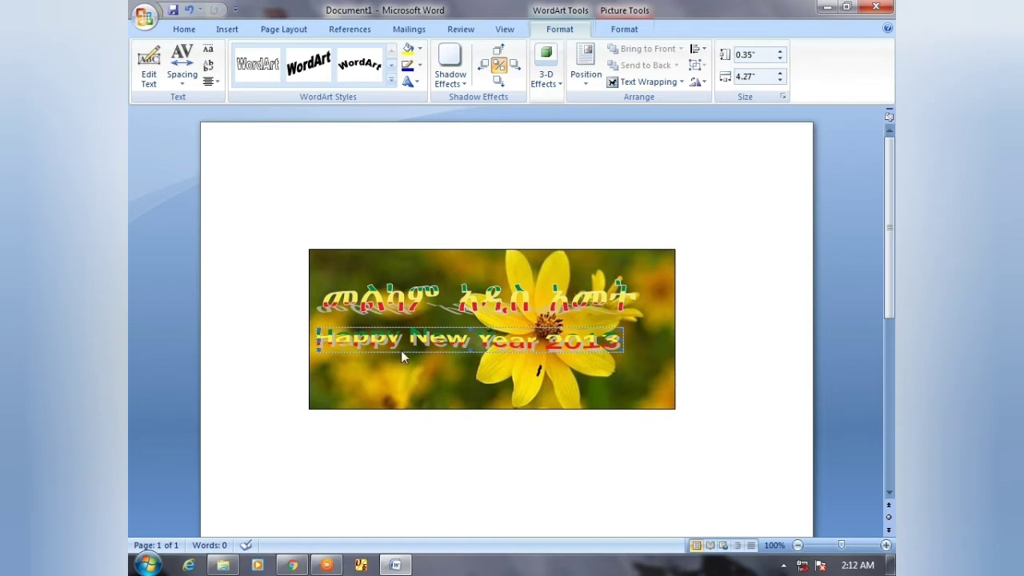
Step: Move the Amharic WordArt to the picture's top and raise, widen and heighten Happy New Year 2013
{"action": "left_click", "coordinate": [382, 301]}
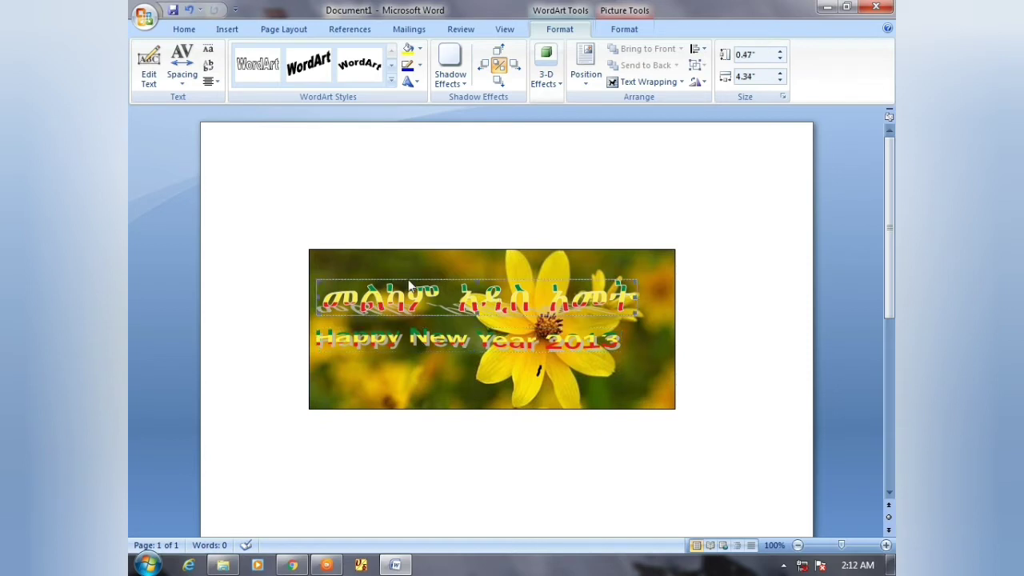
{"action": "left_click_drag", "start_coordinate": [408, 284], "coordinate": [415, 259]}
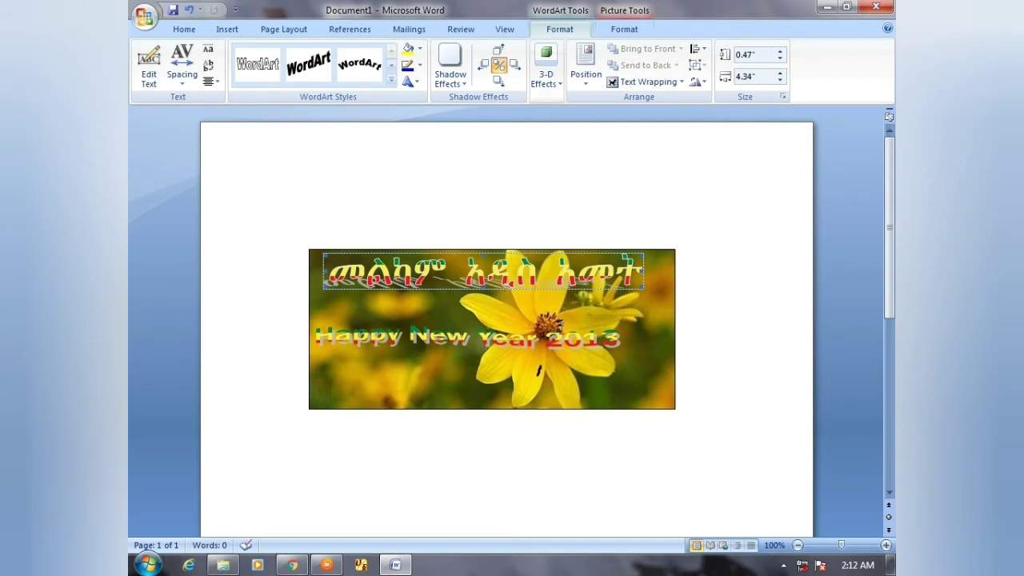
{"action": "left_click", "coordinate": [527, 338]}
{"action": "left_click_drag", "start_coordinate": [526, 328], "coordinate": [526, 305]}
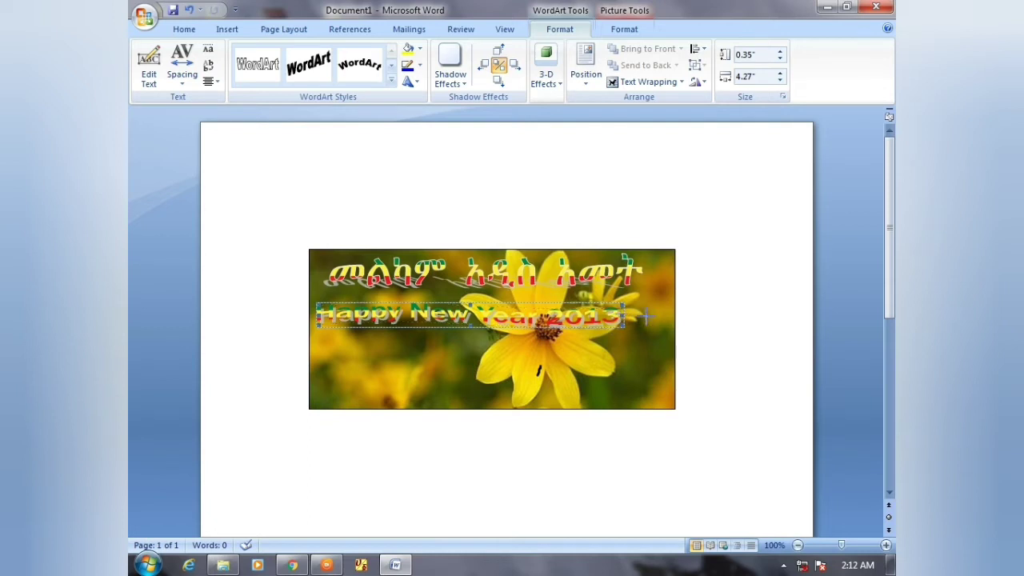
{"action": "left_click_drag", "start_coordinate": [645, 316], "coordinate": [654, 317]}
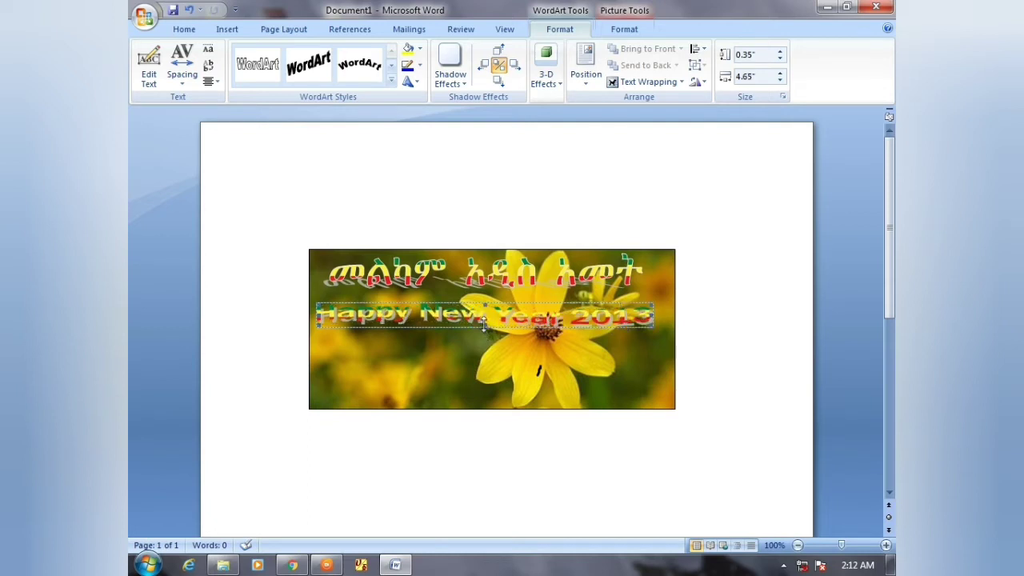
{"action": "left_click_drag", "start_coordinate": [481, 327], "coordinate": [485, 349]}
Step: Extend the flower picture's bottom edge downward to make it slightly taller
{"action": "left_click", "coordinate": [492, 386]}
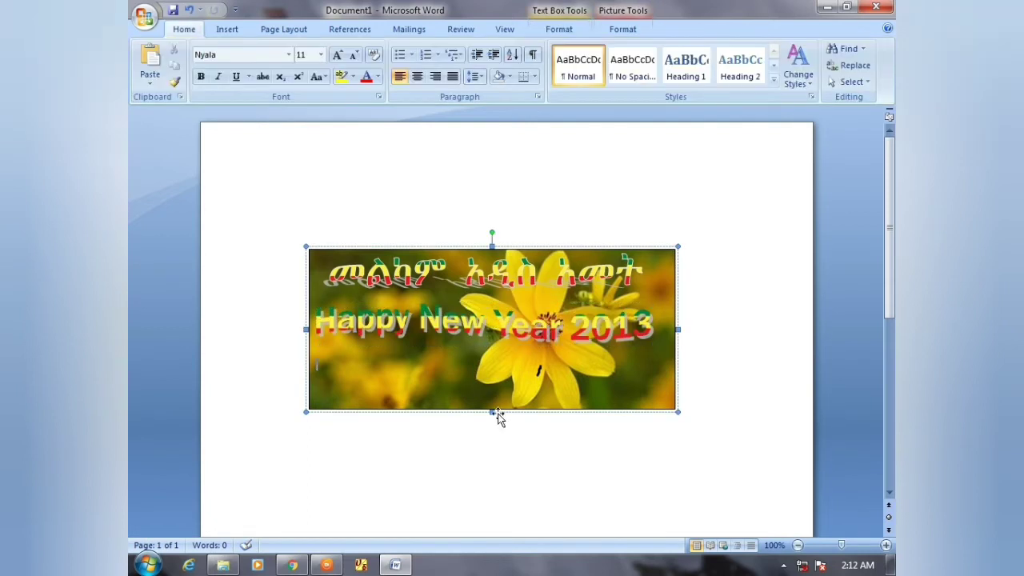
{"action": "left_click_drag", "start_coordinate": [492, 411], "coordinate": [496, 428]}
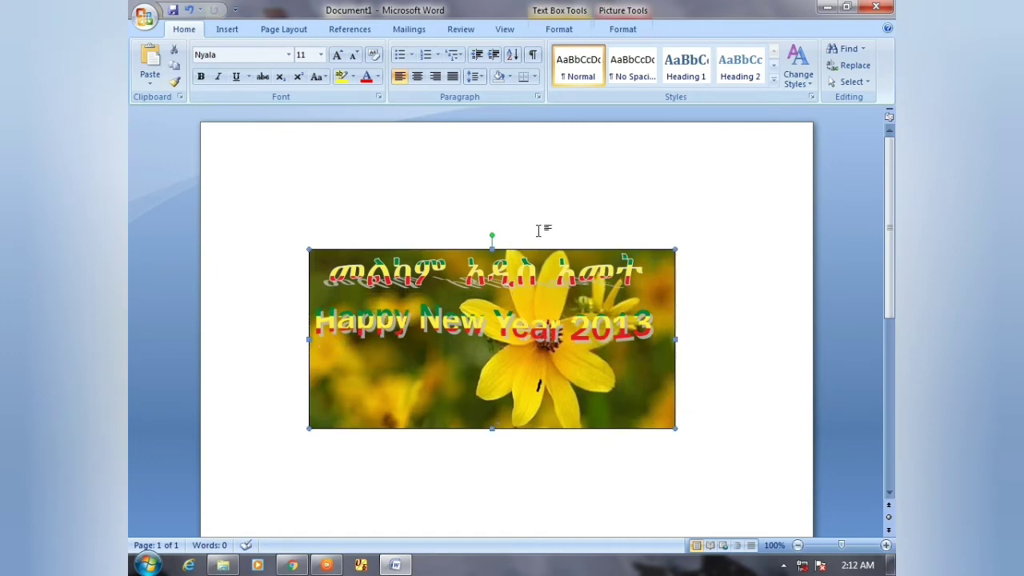
{"action": "left_click", "coordinate": [538, 167]}
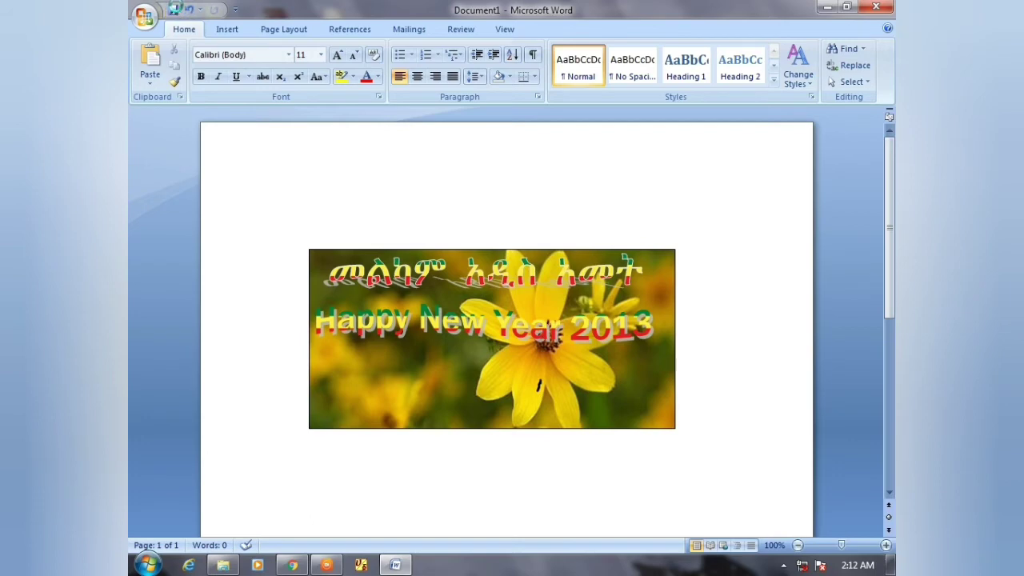
{"action": "left_click", "coordinate": [173, 9]}
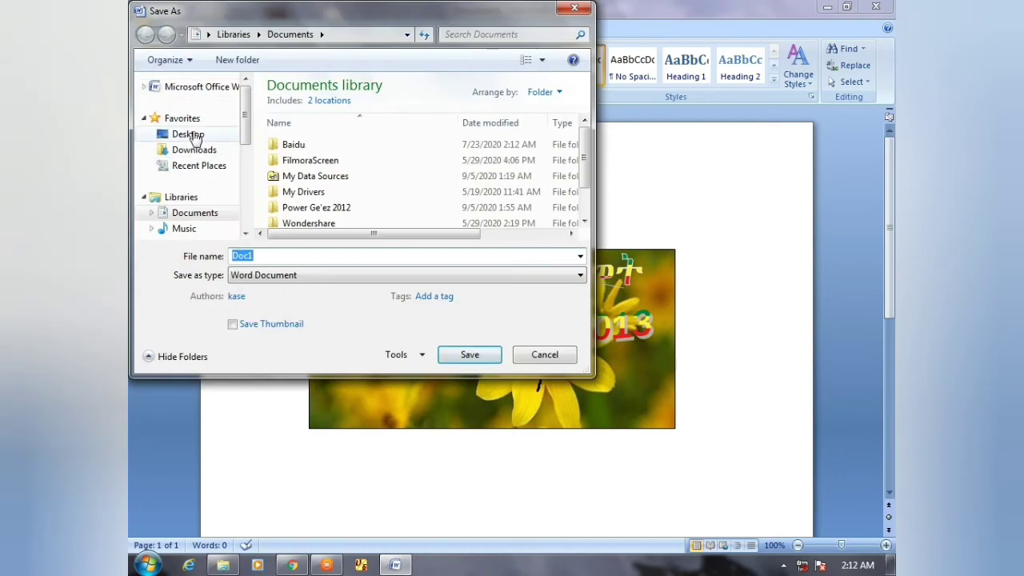
Step: Save the card to the Desktop as 'man', switching the keyboard from Amharic to English first
{"action": "left_click", "coordinate": [193, 136]}
{"action": "left_click", "coordinate": [272, 257]}
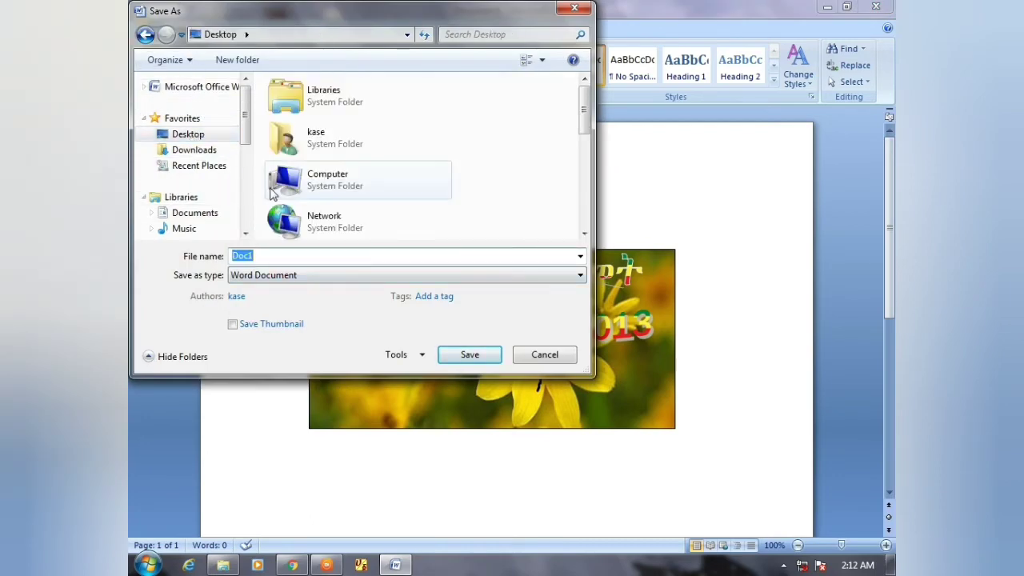
{"action": "type", "text": "ሙሉ"}
{"action": "key", "text": "BackSpace"}
{"action": "key", "text": "BackSpace"}
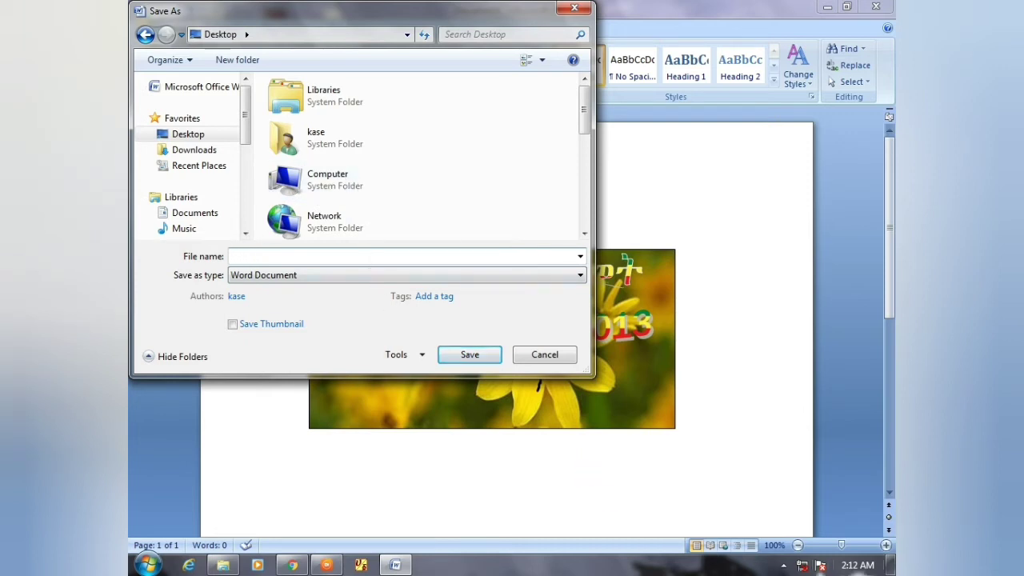
{"action": "left_click", "coordinate": [783, 564]}
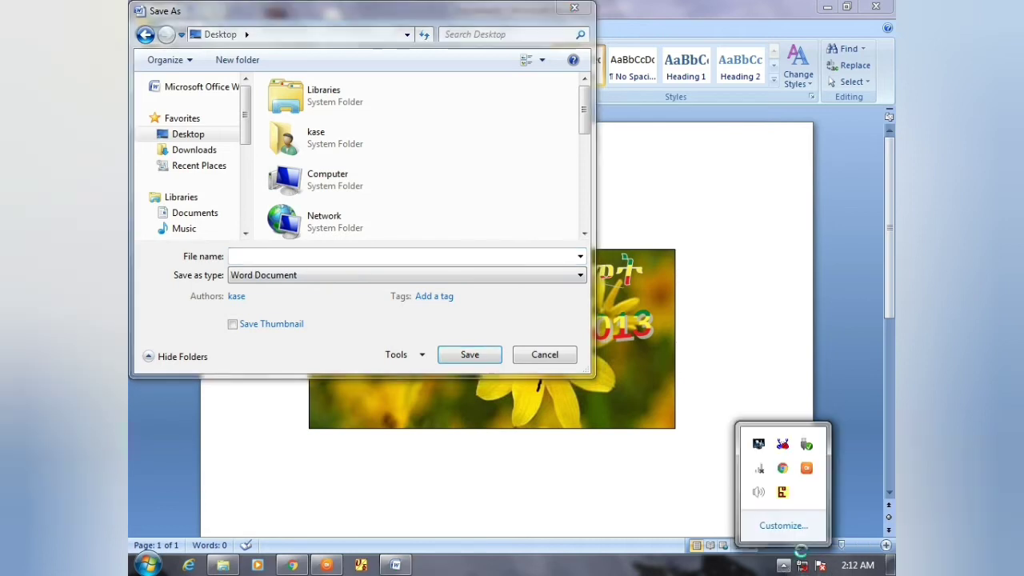
{"action": "left_click", "coordinate": [782, 492]}
{"action": "left_click", "coordinate": [337, 252]}
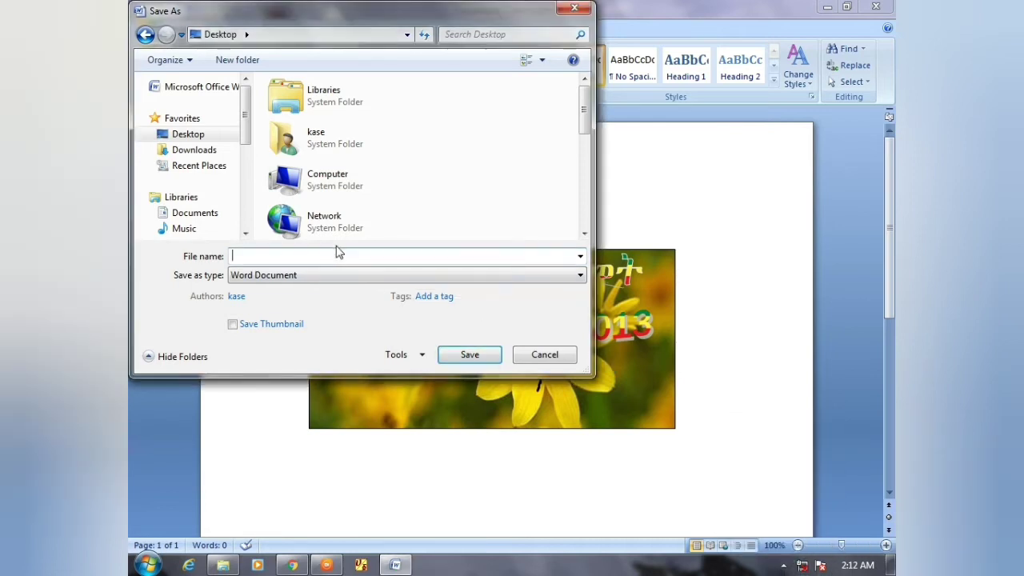
{"action": "type", "text": "ma"}
{"action": "type", "text": "n"}
{"action": "left_click", "coordinate": [179, 134]}
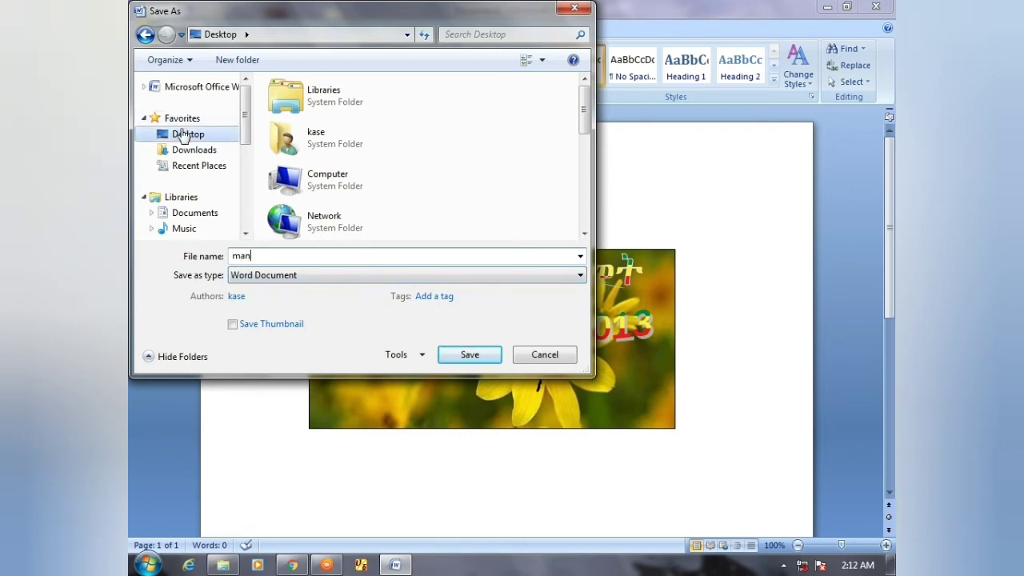
{"action": "left_click", "coordinate": [469, 357]}
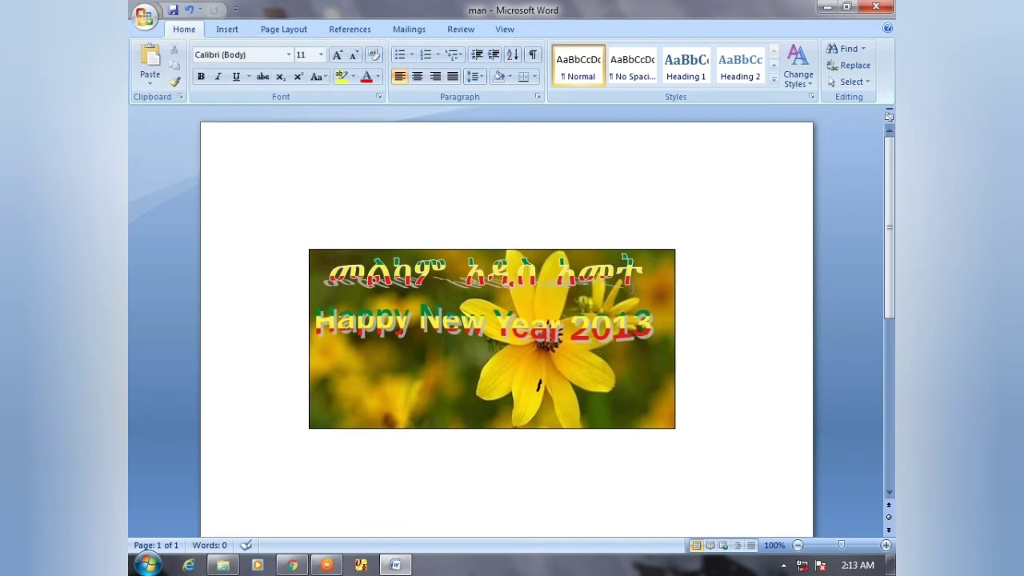
Step: Open the 'data' document from the desktop and widen its Last Name and First Name columns
{"action": "left_click", "coordinate": [828, 8]}
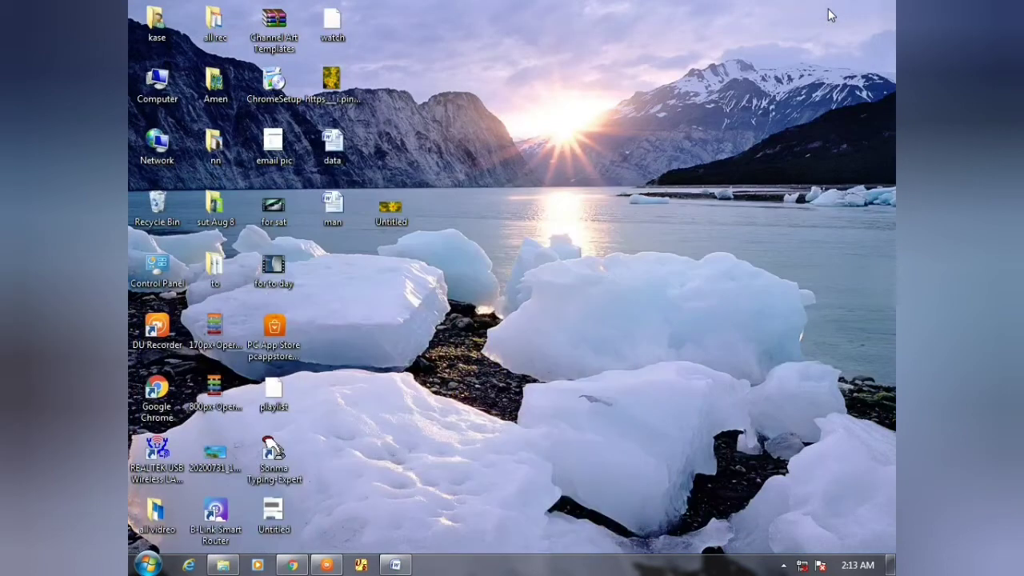
{"action": "double_click", "coordinate": [341, 158]}
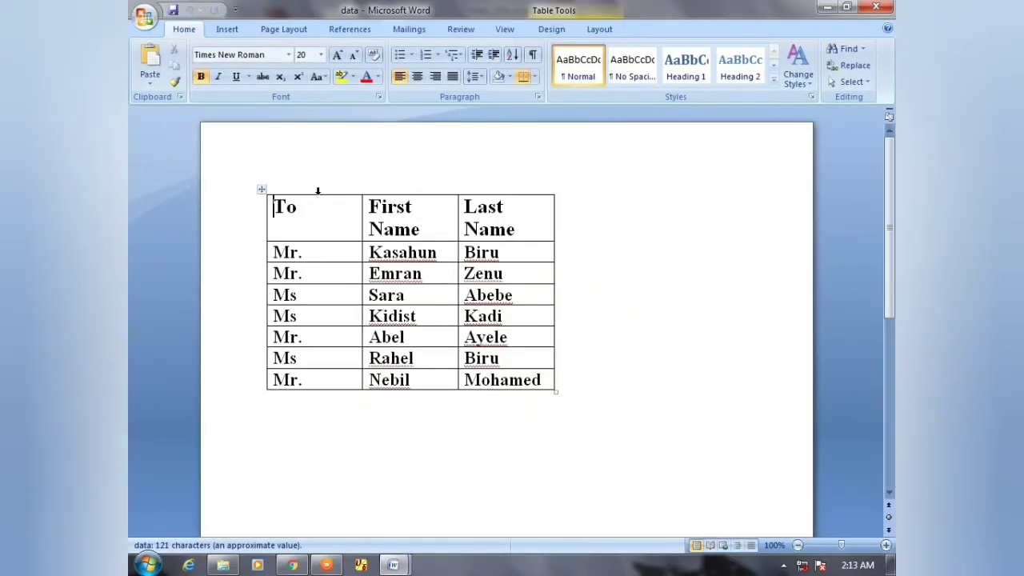
{"action": "left_click_drag", "start_coordinate": [274, 207], "coordinate": [582, 422]}
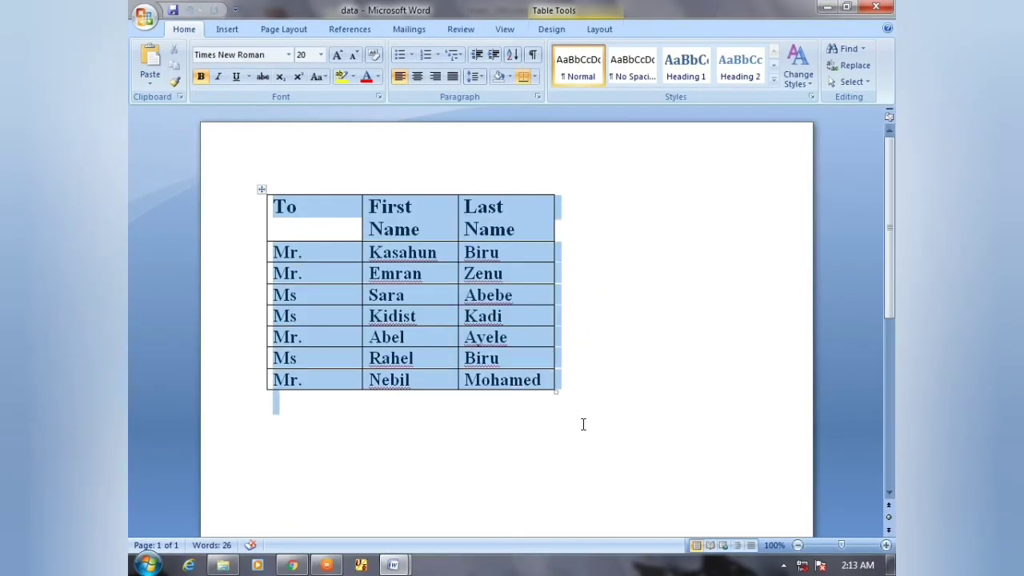
{"action": "left_click", "coordinate": [608, 190]}
{"action": "left_click", "coordinate": [320, 206]}
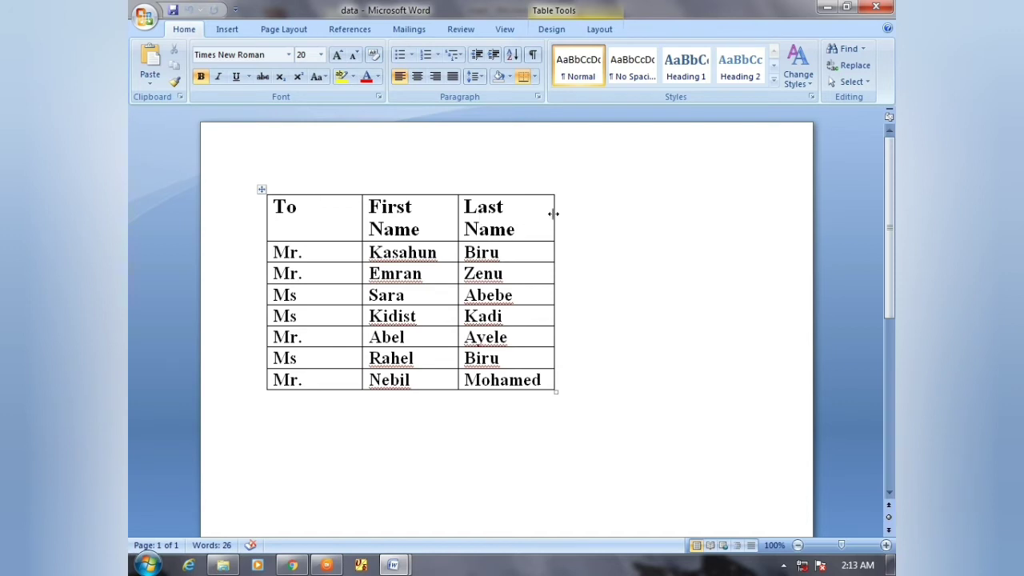
{"action": "left_click_drag", "start_coordinate": [552, 214], "coordinate": [596, 233]}
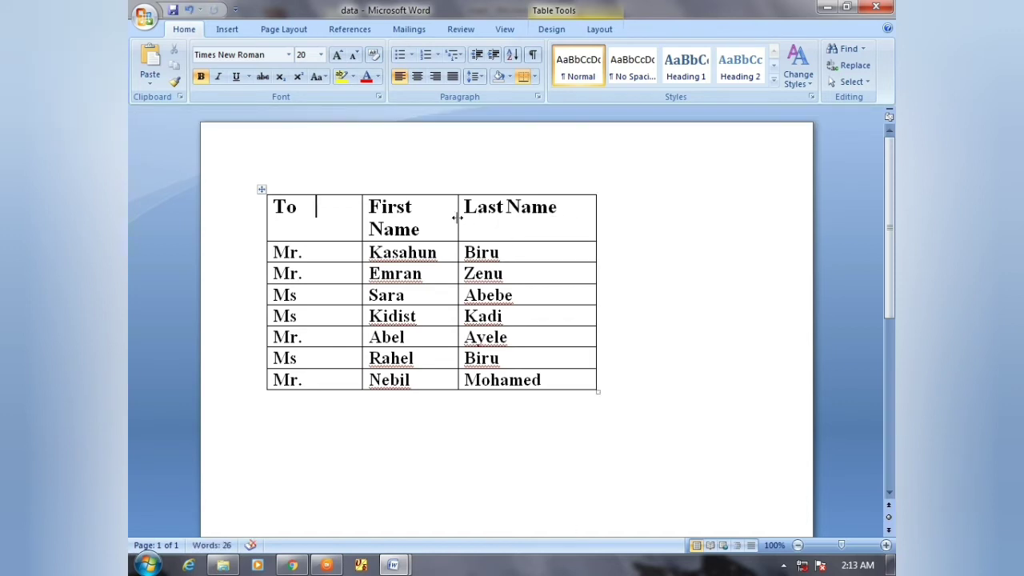
{"action": "left_click_drag", "start_coordinate": [457, 217], "coordinate": [478, 228]}
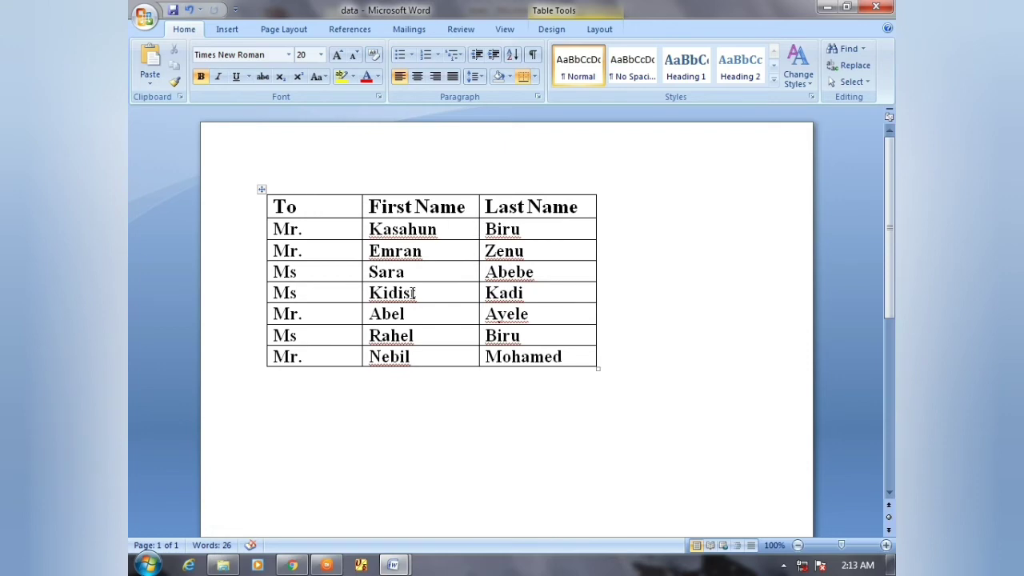
{"action": "left_click", "coordinate": [826, 8]}
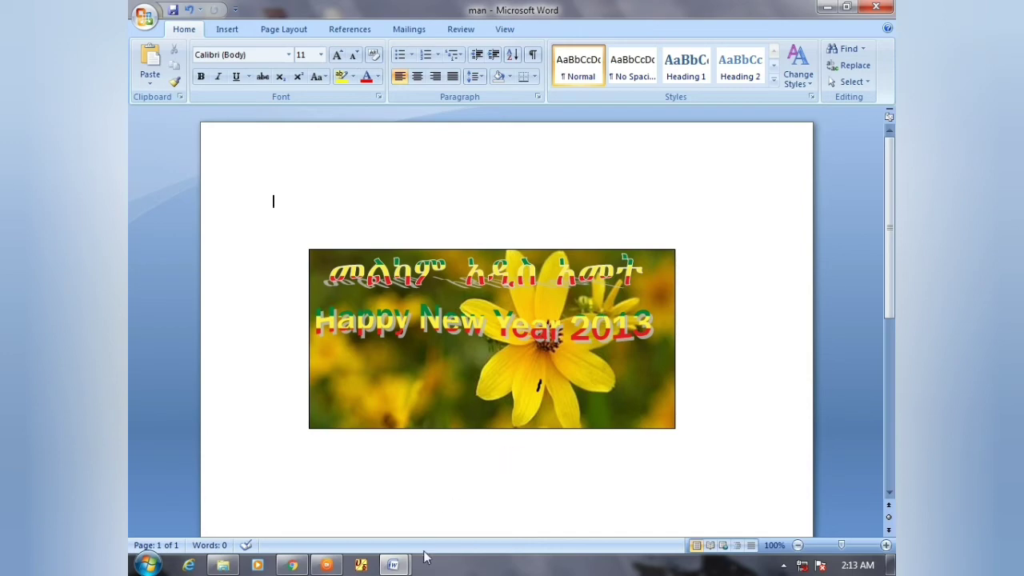
Step: Return briefly to the 'data' document, then minimize it so the 'man' card shows
{"action": "mouse_move", "coordinate": [393, 563]}
{"action": "left_click", "coordinate": [426, 485]}
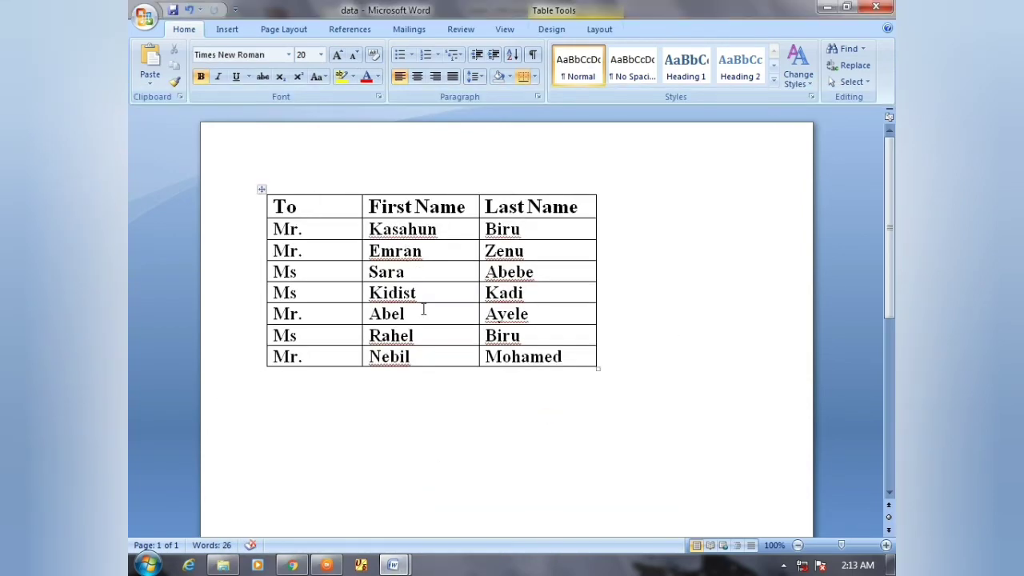
{"action": "left_click", "coordinate": [693, 241]}
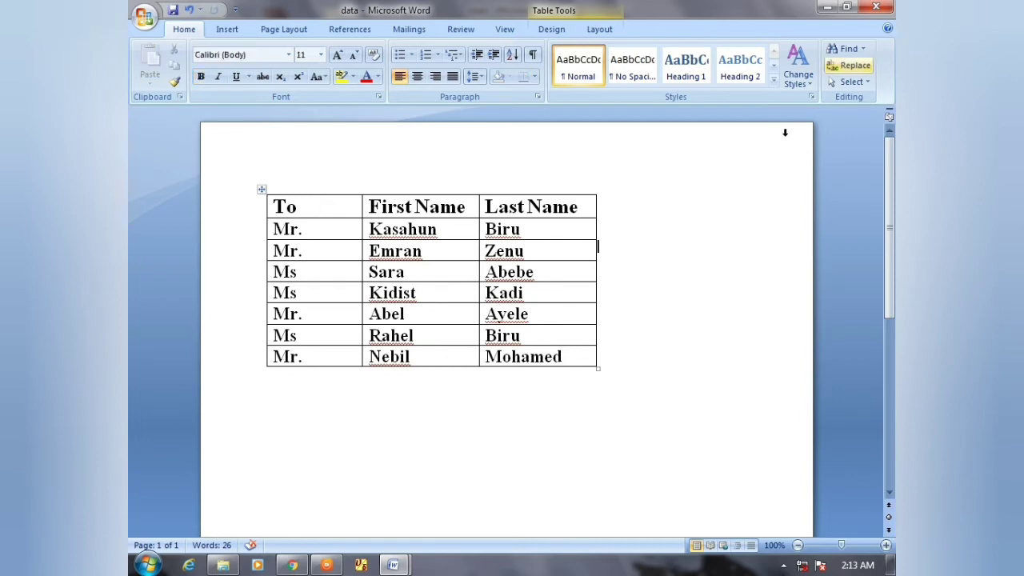
{"action": "left_click", "coordinate": [826, 8]}
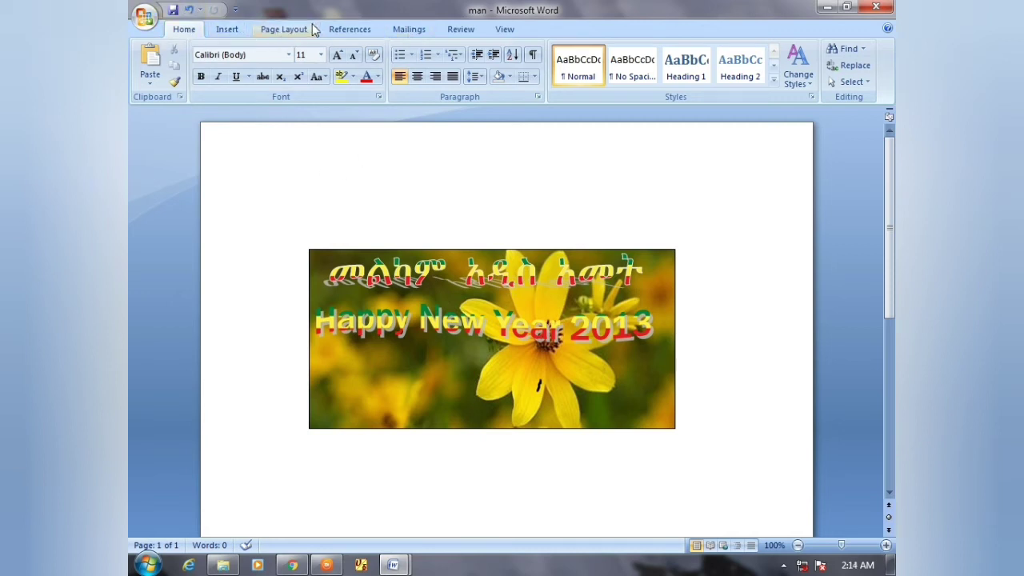
Step: Switch to the Mailings tab to show the mail merge commands
{"action": "left_click", "coordinate": [412, 34]}
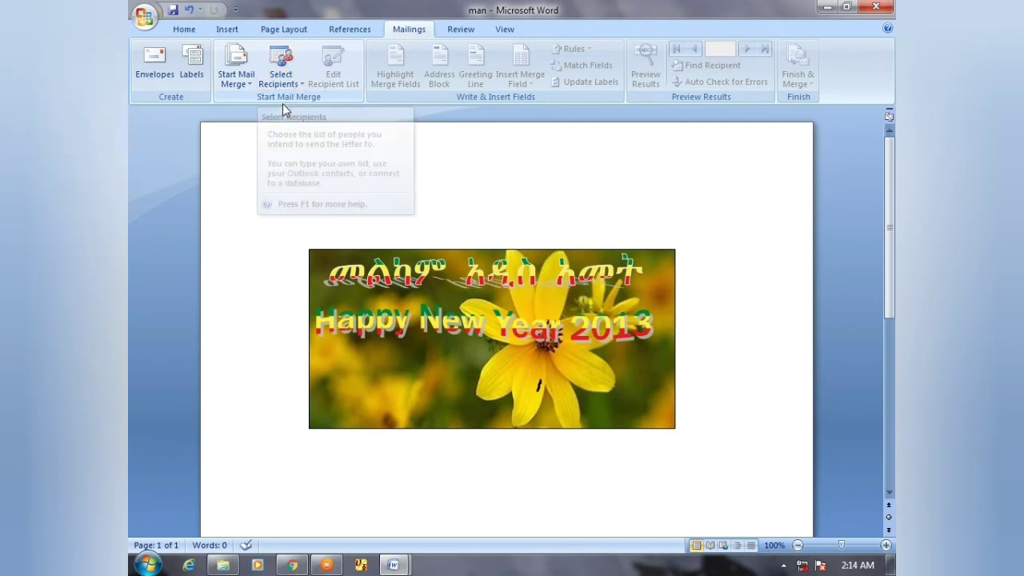
Step: Choose Letters as the mail merge type and bring up the Select Recipients options
{"action": "left_click", "coordinate": [251, 81]}
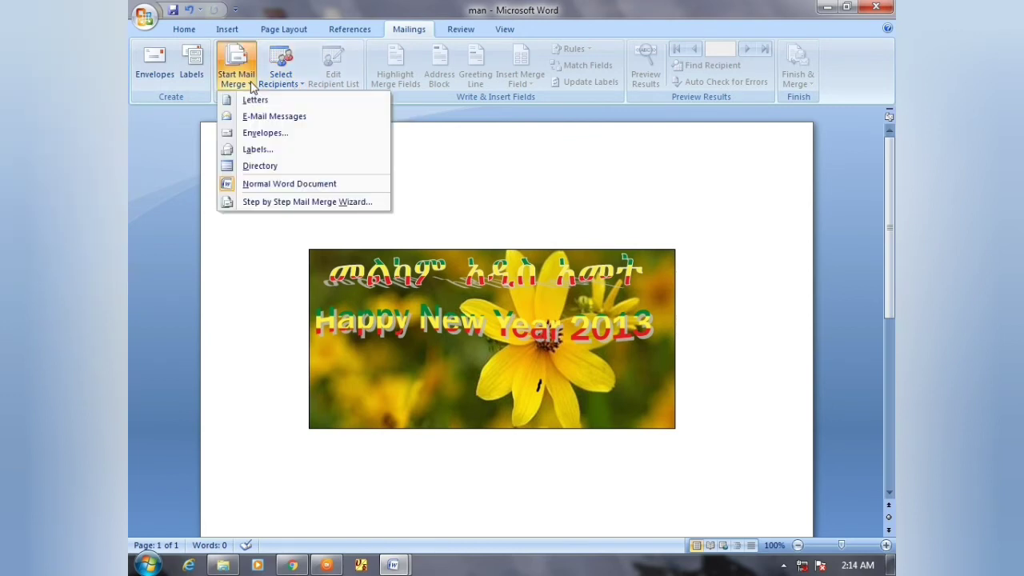
{"action": "left_click", "coordinate": [249, 100]}
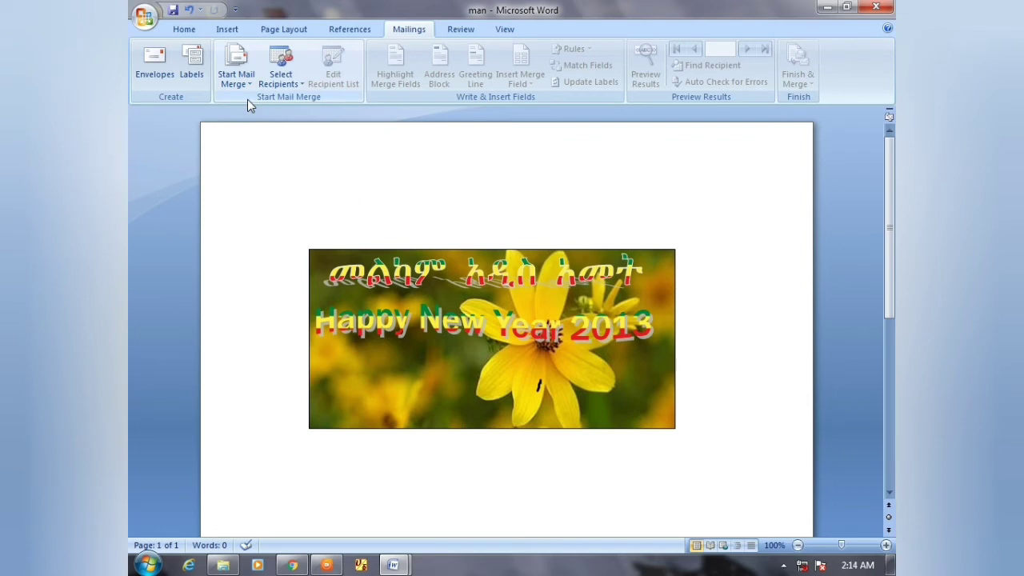
{"action": "left_click", "coordinate": [304, 90]}
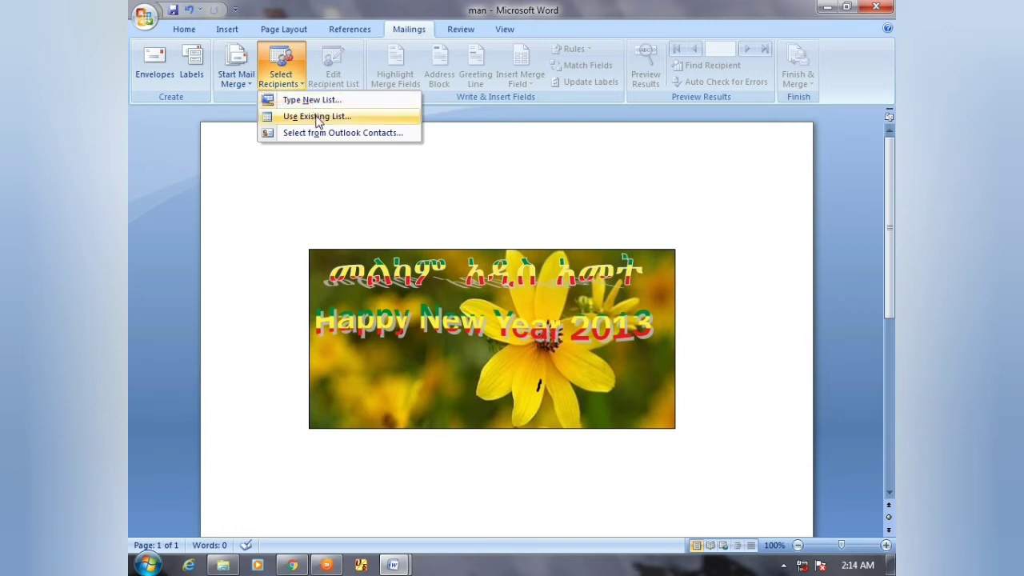
Step: Use the existing 'data' document on the Desktop as the merge's recipient list
{"action": "left_click", "coordinate": [318, 117]}
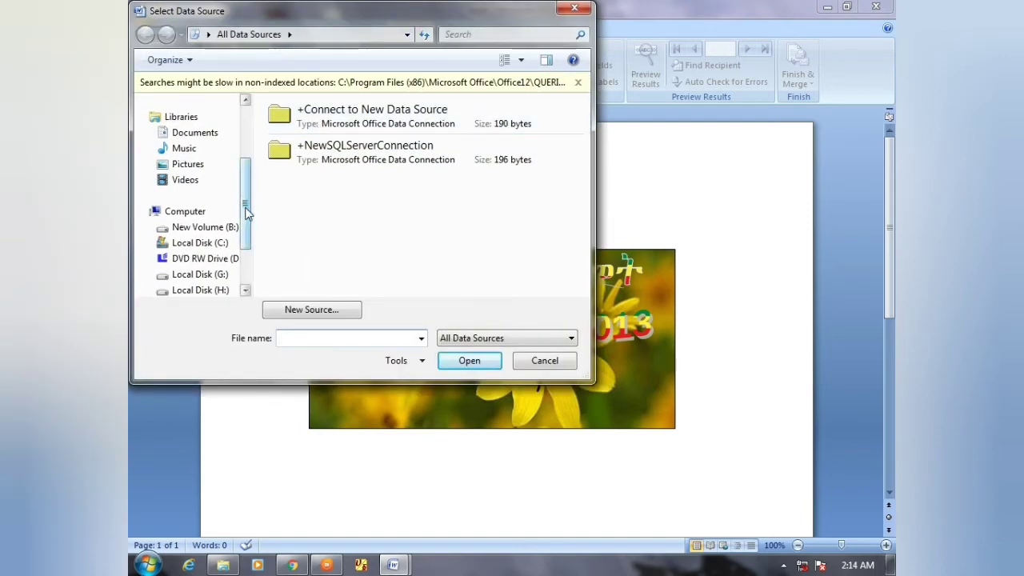
{"action": "left_click_drag", "start_coordinate": [243, 207], "coordinate": [244, 152]}
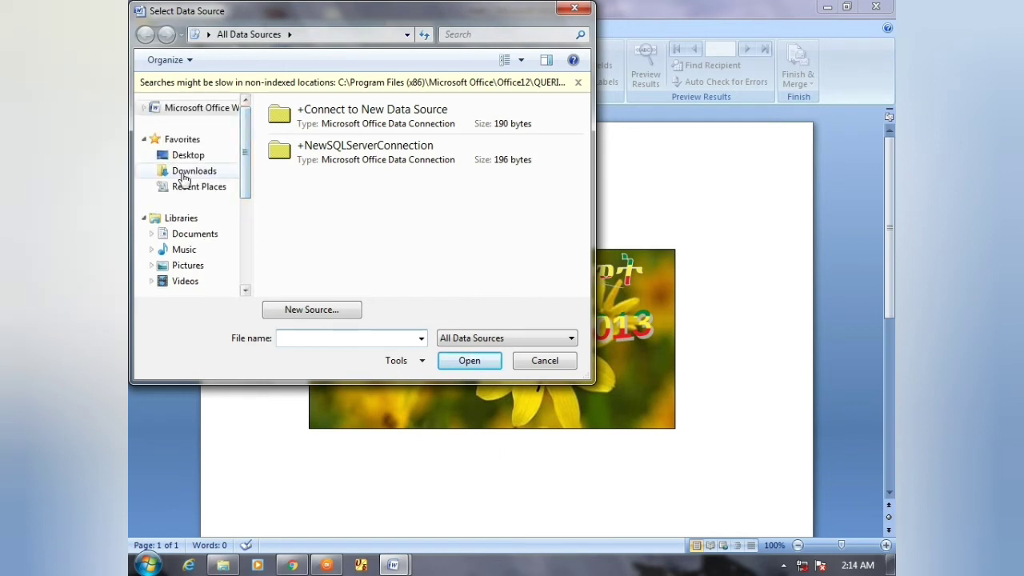
{"action": "left_click", "coordinate": [187, 155]}
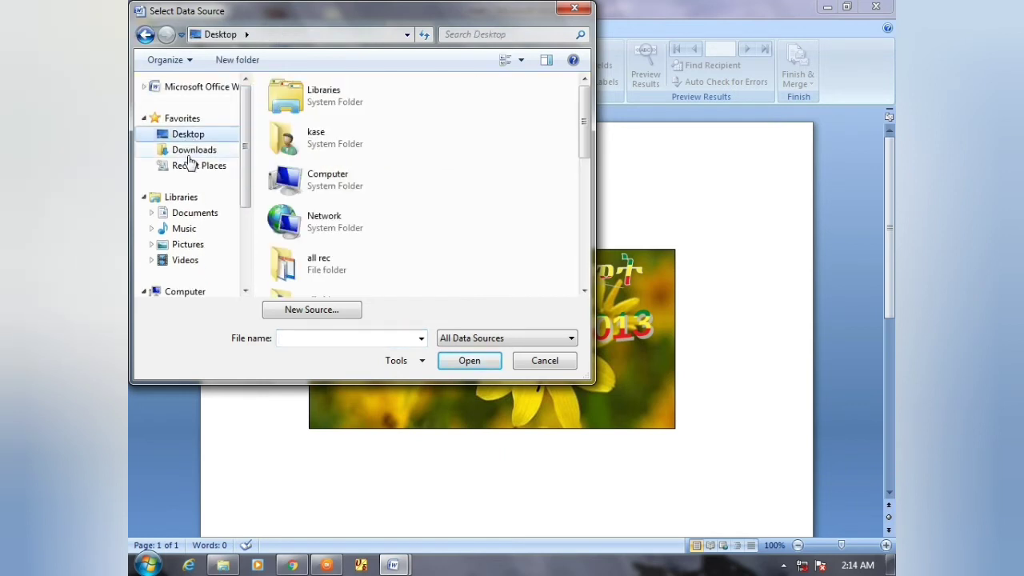
{"action": "left_click", "coordinate": [286, 266]}
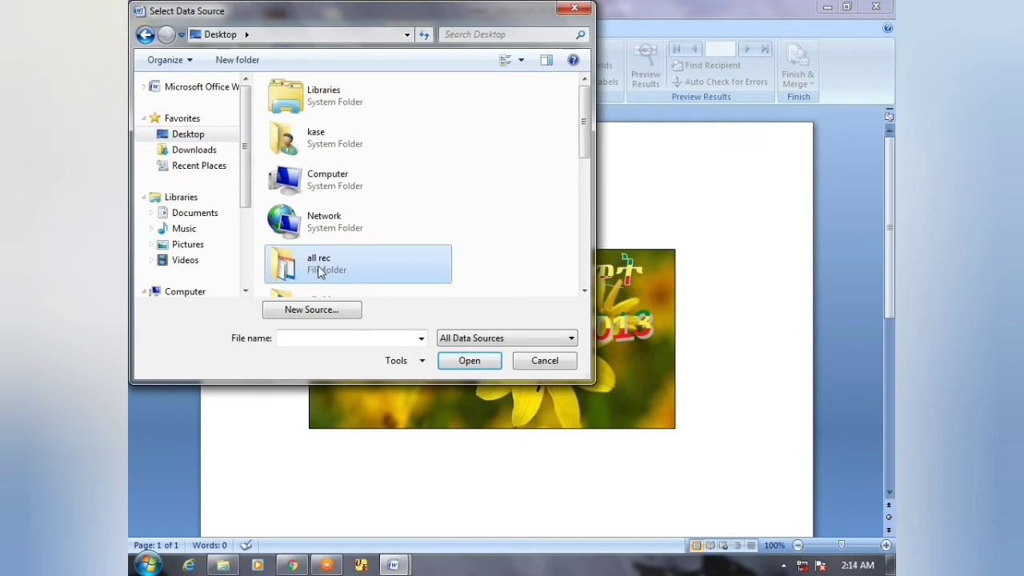
{"action": "scroll", "coordinate": [320, 272], "scroll_direction": "down", "scroll_amount": 5}
{"action": "left_click", "coordinate": [359, 152]}
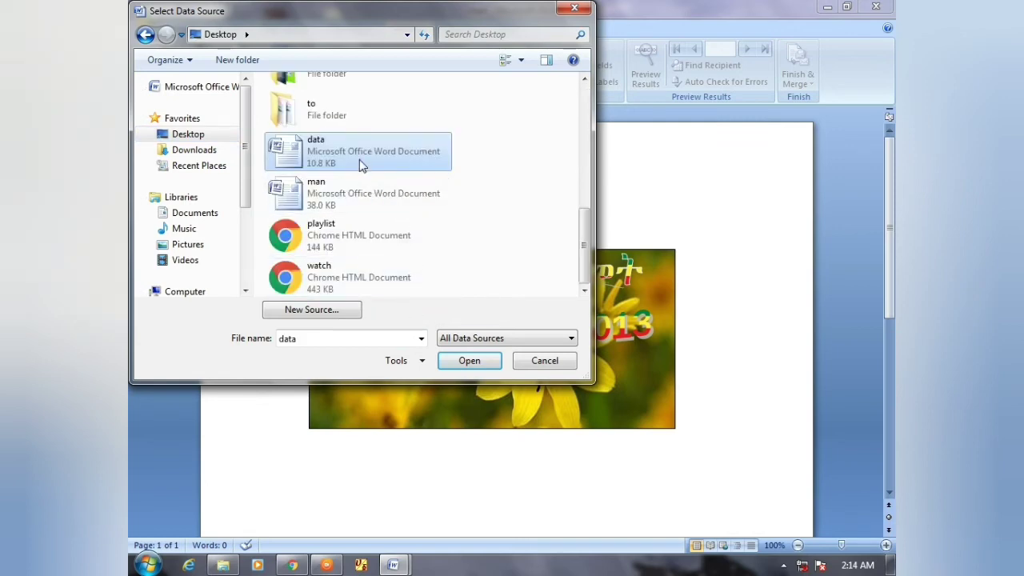
{"action": "left_click", "coordinate": [468, 361]}
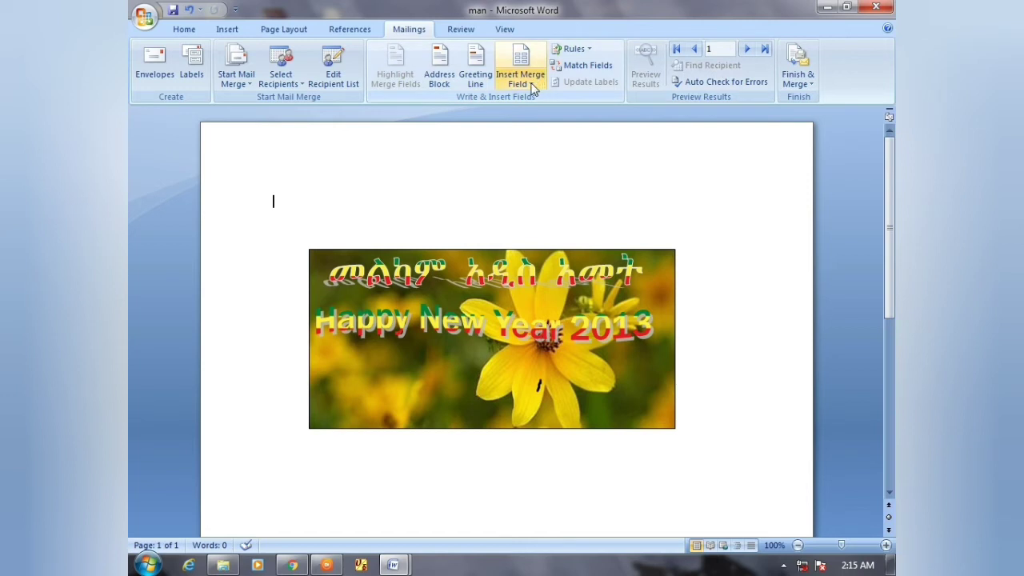
Step: On a new line in the text box, insert the To, First_Name and Last_Name merge fields
{"action": "left_click", "coordinate": [371, 369]}
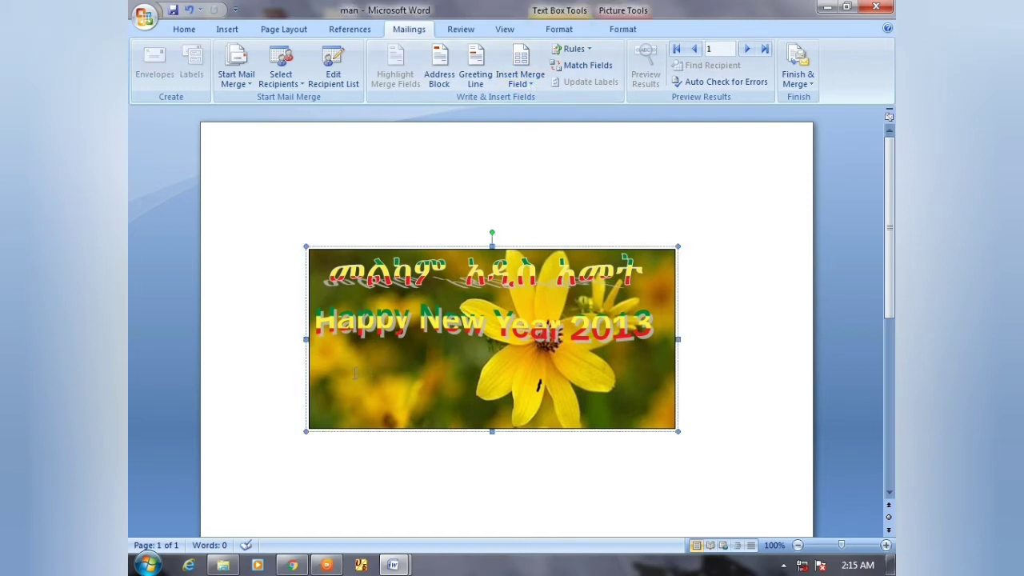
{"action": "key", "text": "Return"}
{"action": "left_click", "coordinate": [534, 84]}
{"action": "left_click", "coordinate": [525, 100]}
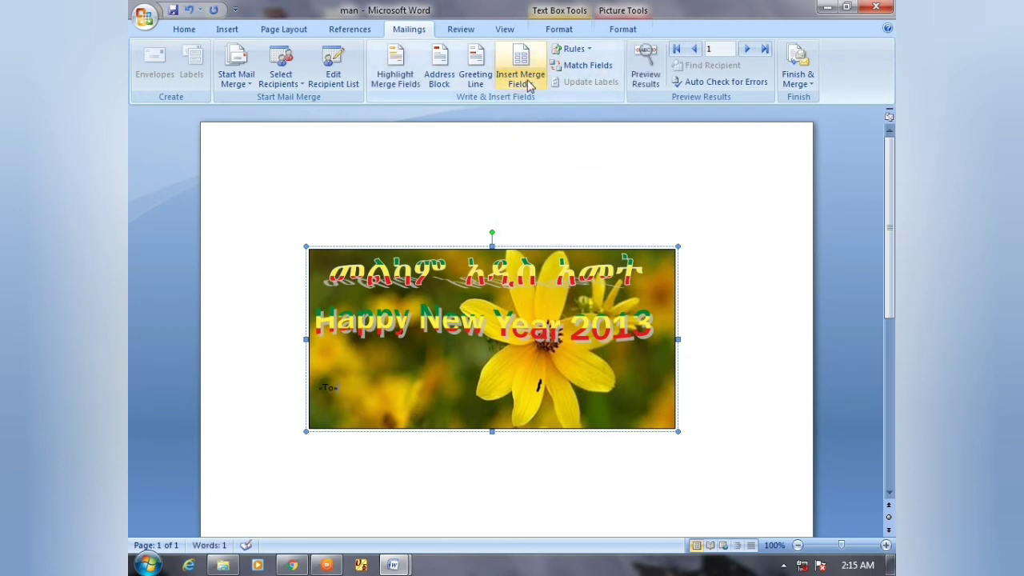
{"action": "left_click", "coordinate": [526, 84]}
{"action": "left_click", "coordinate": [532, 117]}
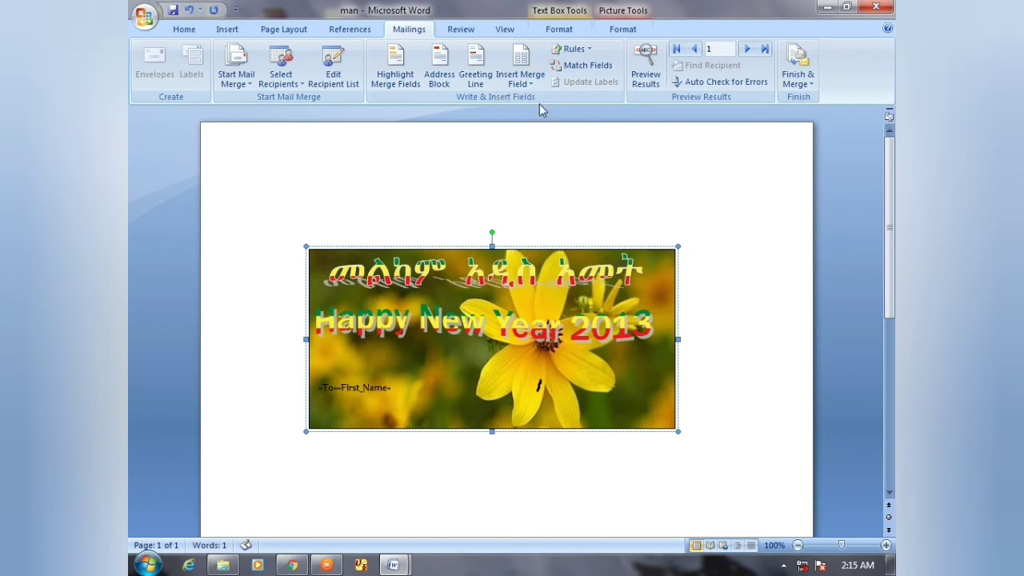
{"action": "left_click", "coordinate": [534, 83]}
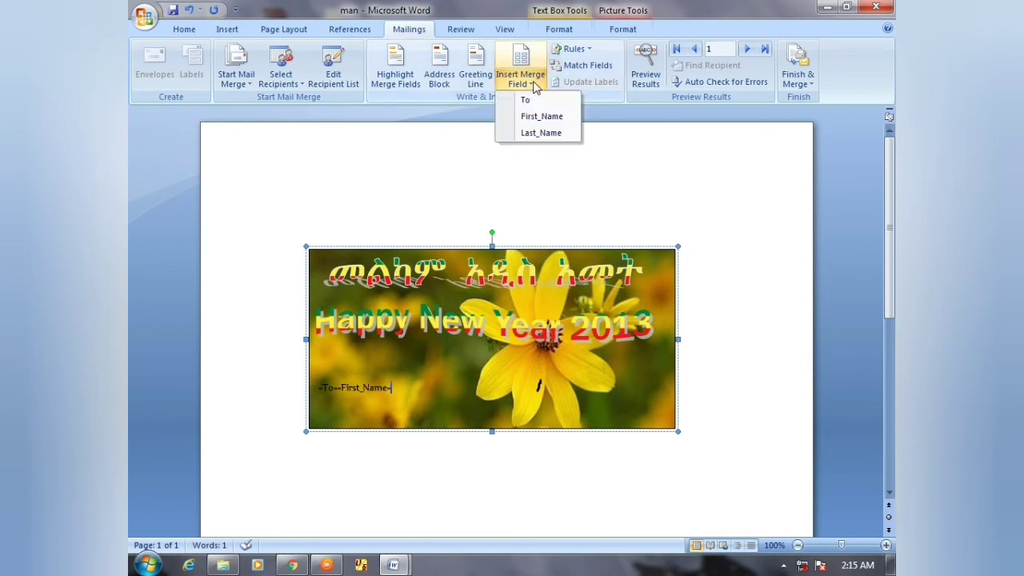
{"action": "left_click", "coordinate": [538, 131]}
Step: Glance at the name table, then select the merge-field line in the card's text box
{"action": "mouse_move", "coordinate": [393, 565]}
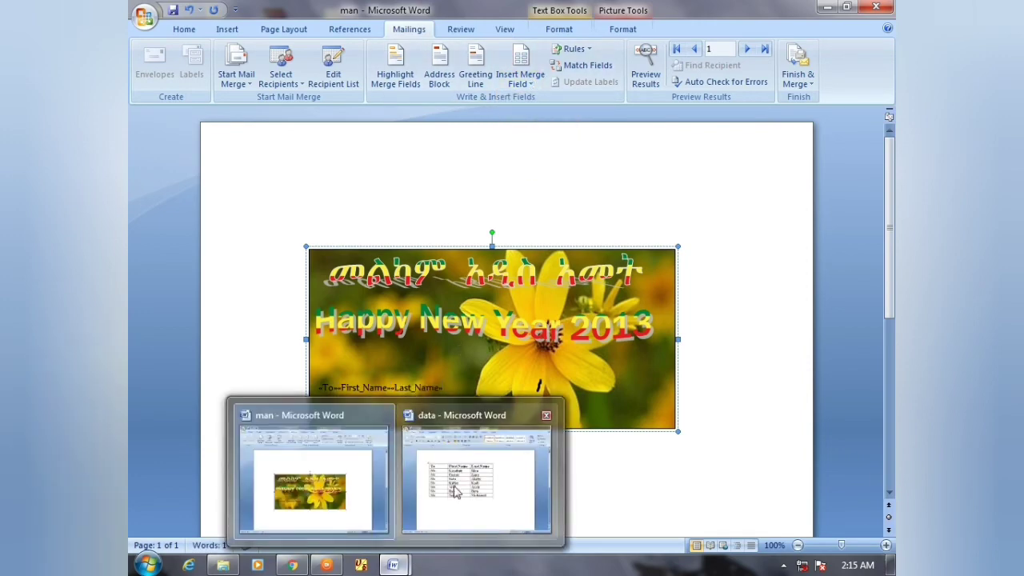
{"action": "left_click", "coordinate": [460, 477]}
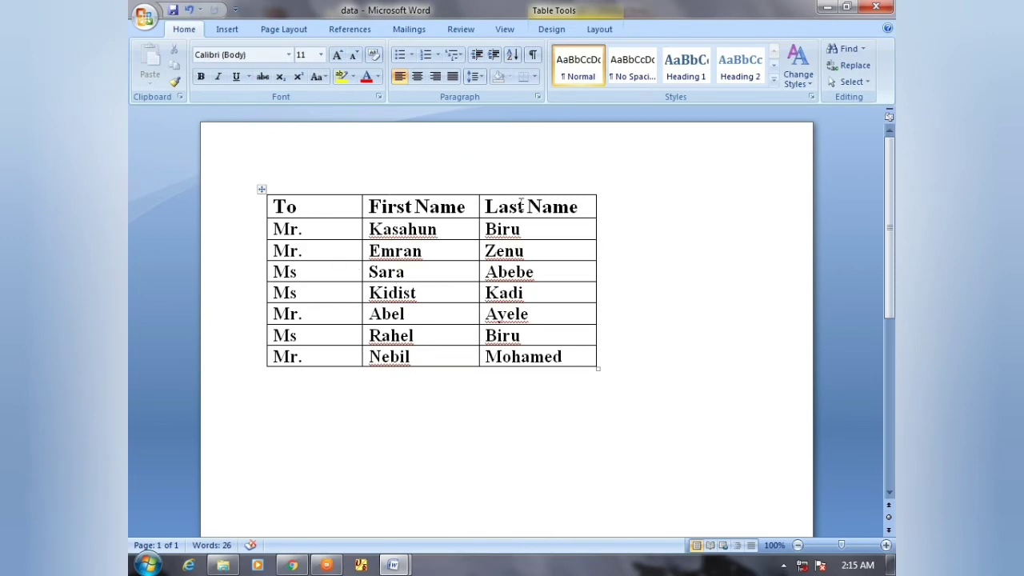
{"action": "left_click", "coordinate": [827, 7]}
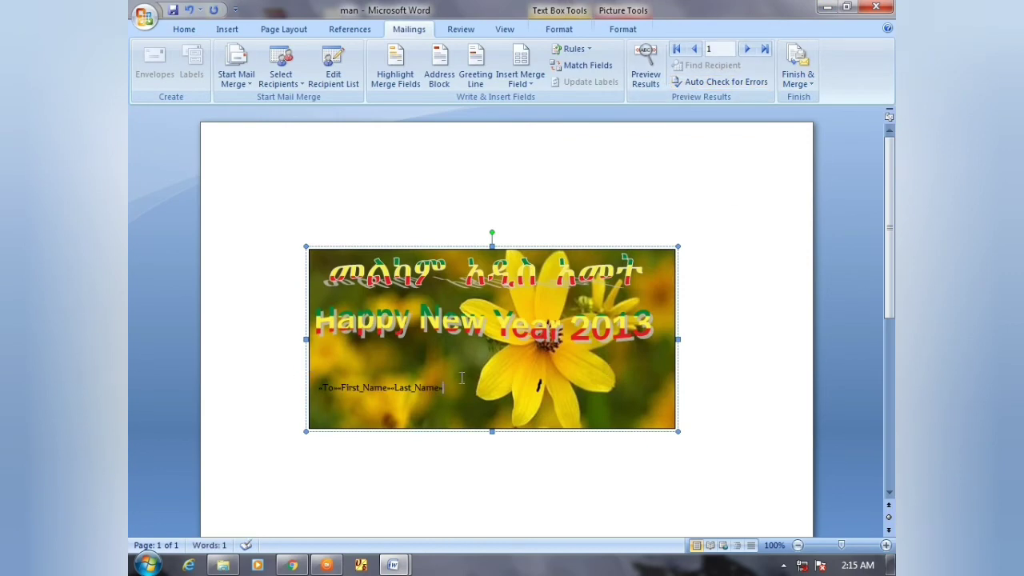
{"action": "left_click_drag", "start_coordinate": [440, 390], "coordinate": [318, 389]}
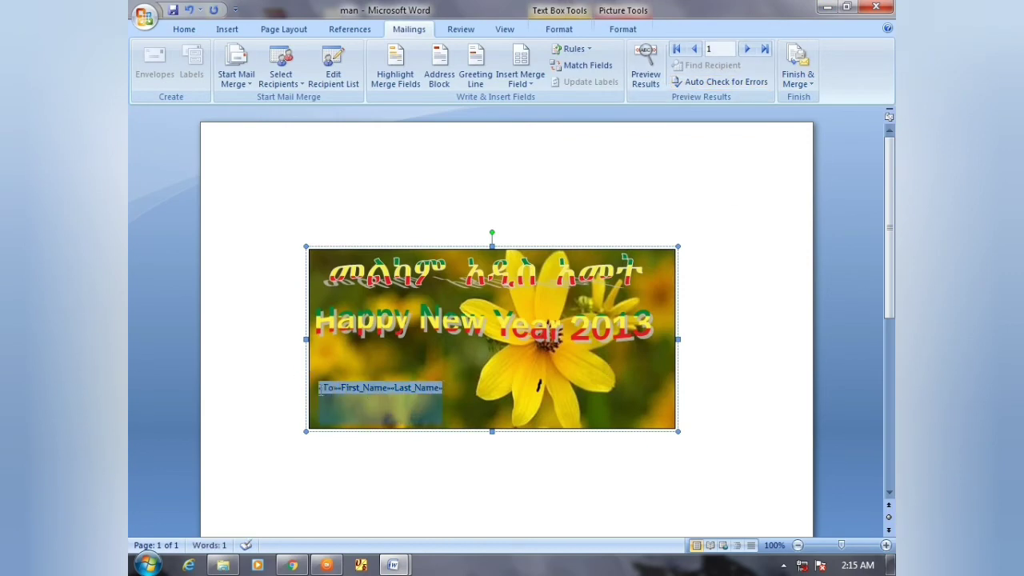
Step: Format the «To»«First_Name»«Last_Name» line as bold, 24-point Times New Roman
{"action": "left_click", "coordinate": [190, 30]}
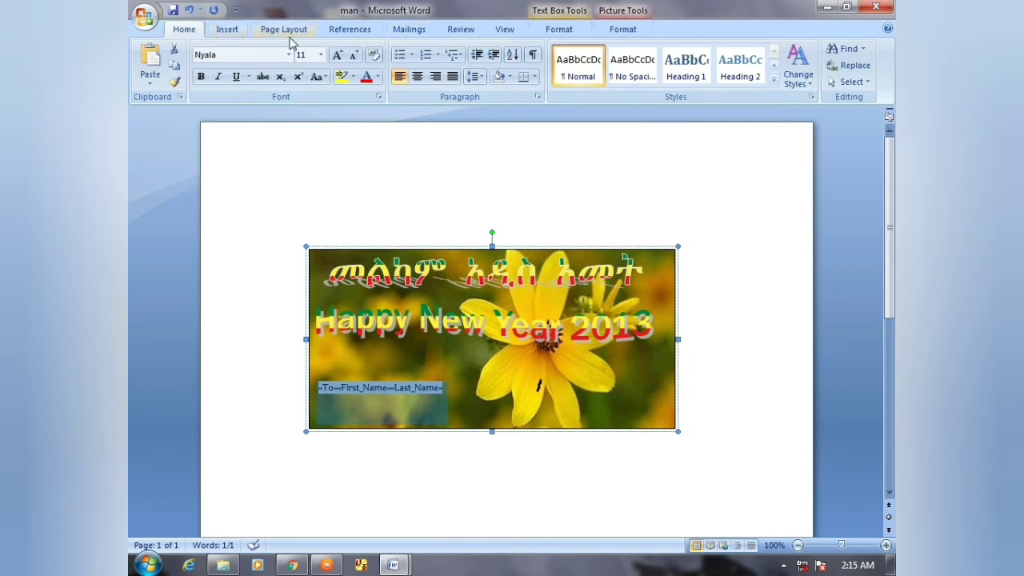
{"action": "left_click", "coordinate": [321, 54]}
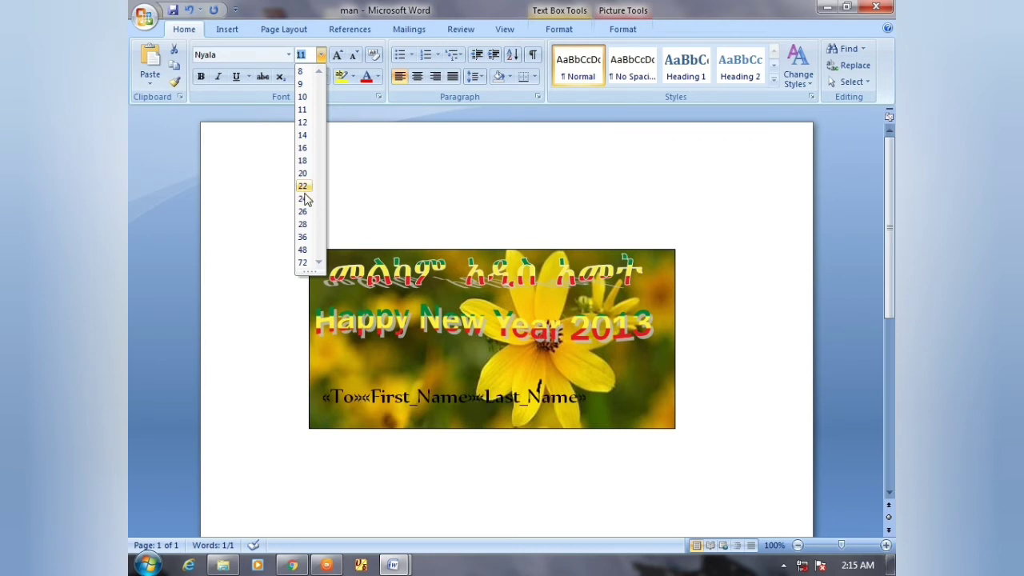
{"action": "left_click", "coordinate": [302, 199]}
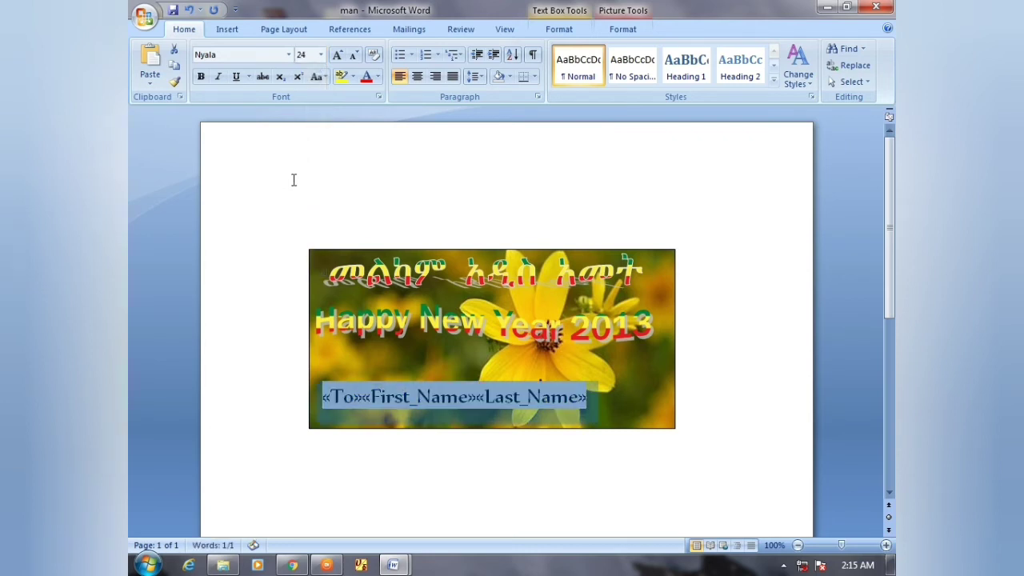
{"action": "left_click", "coordinate": [202, 77]}
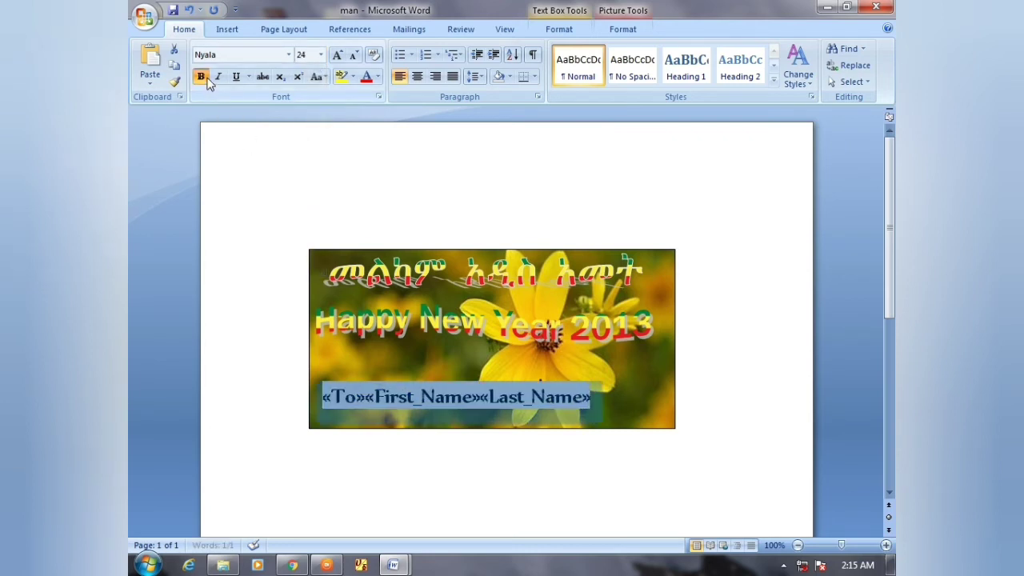
{"action": "left_click", "coordinate": [289, 55]}
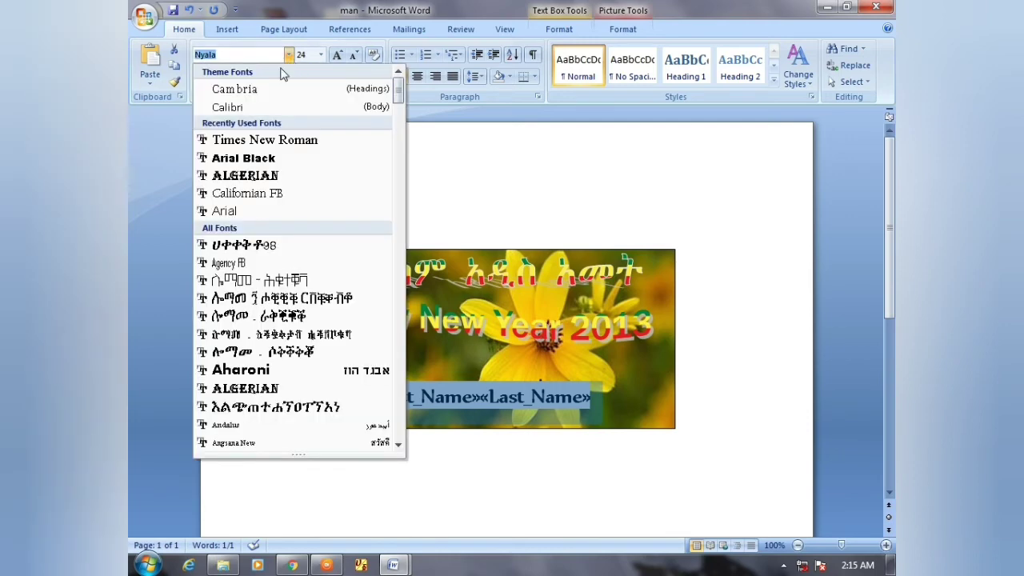
{"action": "left_click", "coordinate": [279, 141]}
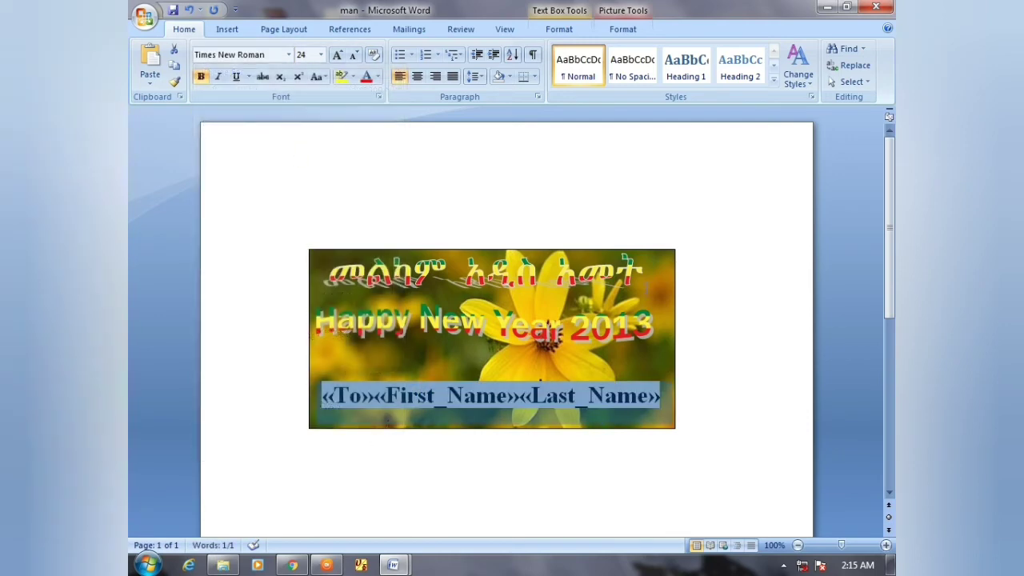
{"action": "left_click", "coordinate": [402, 32]}
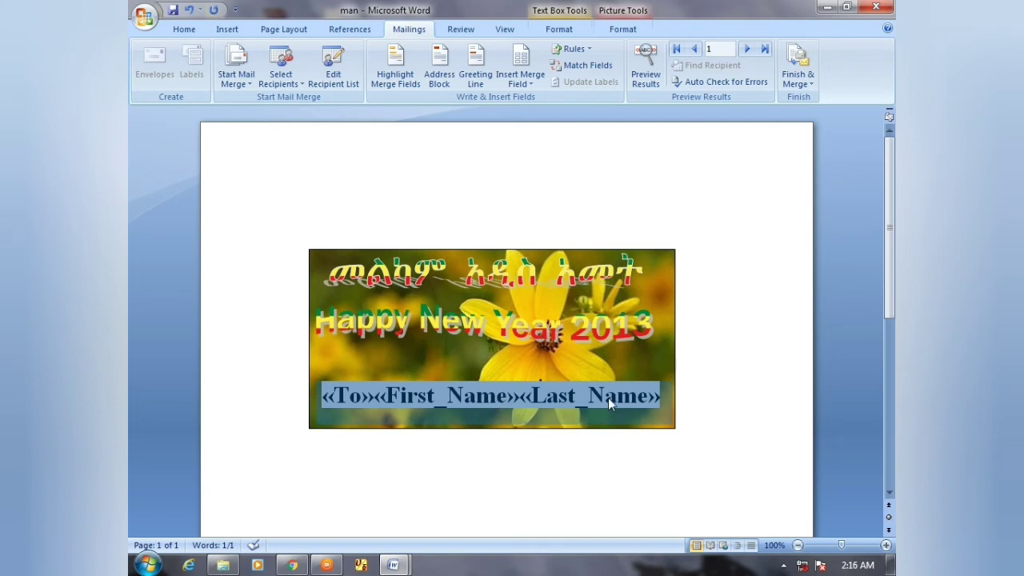
Step: Preview the card with real names, stepping through each recipient up to the last one
{"action": "left_click", "coordinate": [650, 67]}
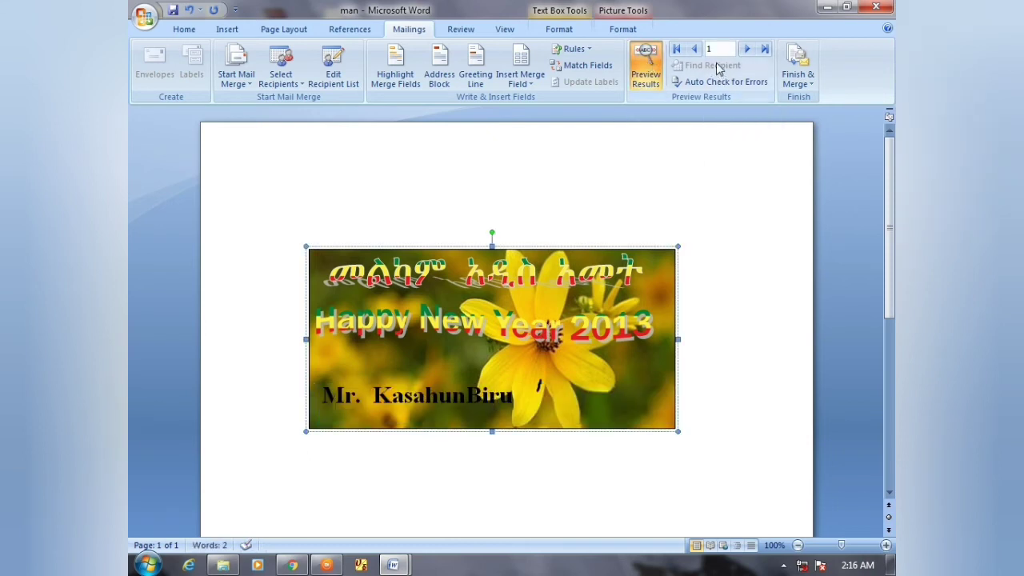
{"action": "left_click", "coordinate": [747, 49]}
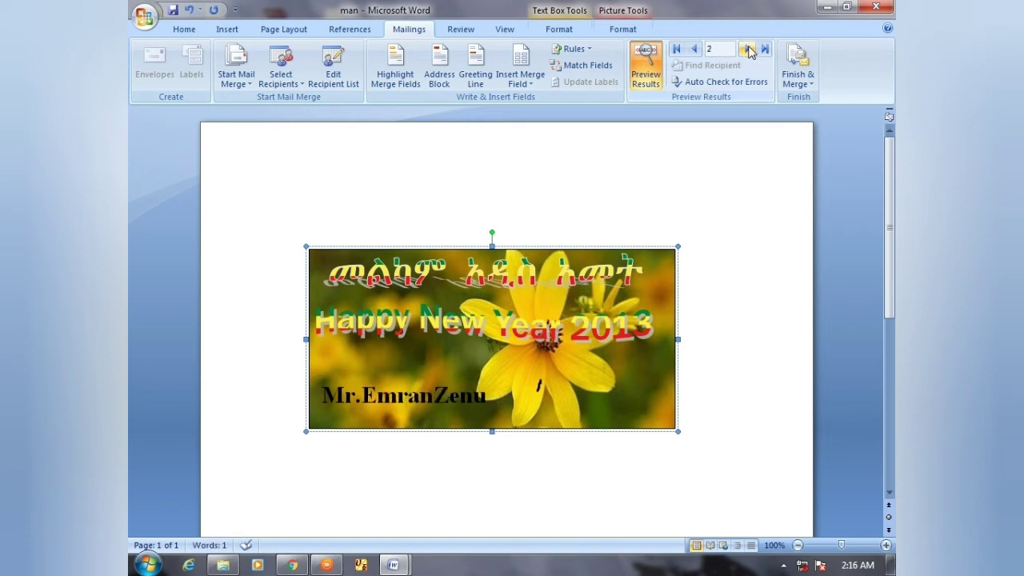
{"action": "left_click", "coordinate": [747, 49]}
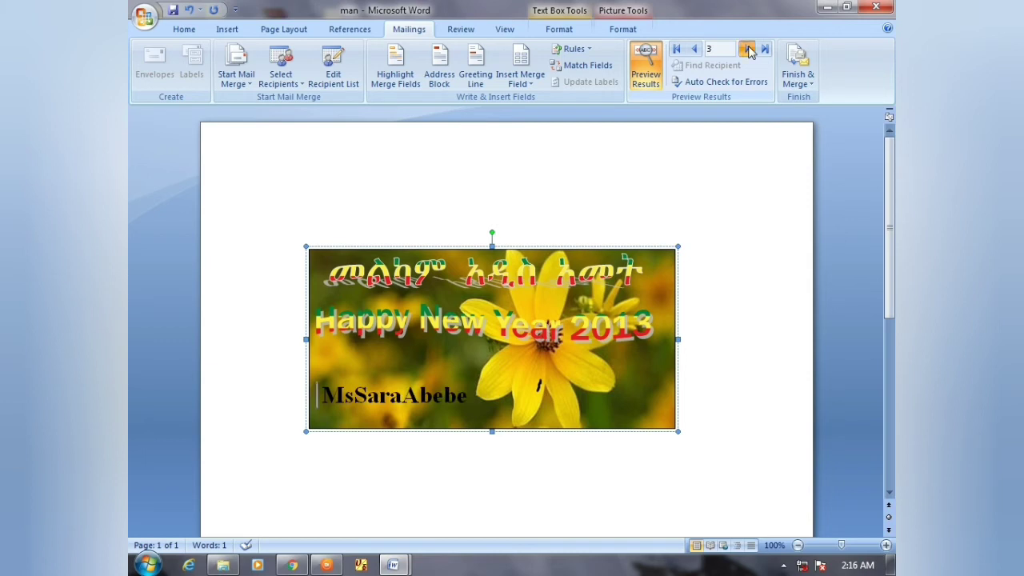
{"action": "left_click", "coordinate": [747, 49]}
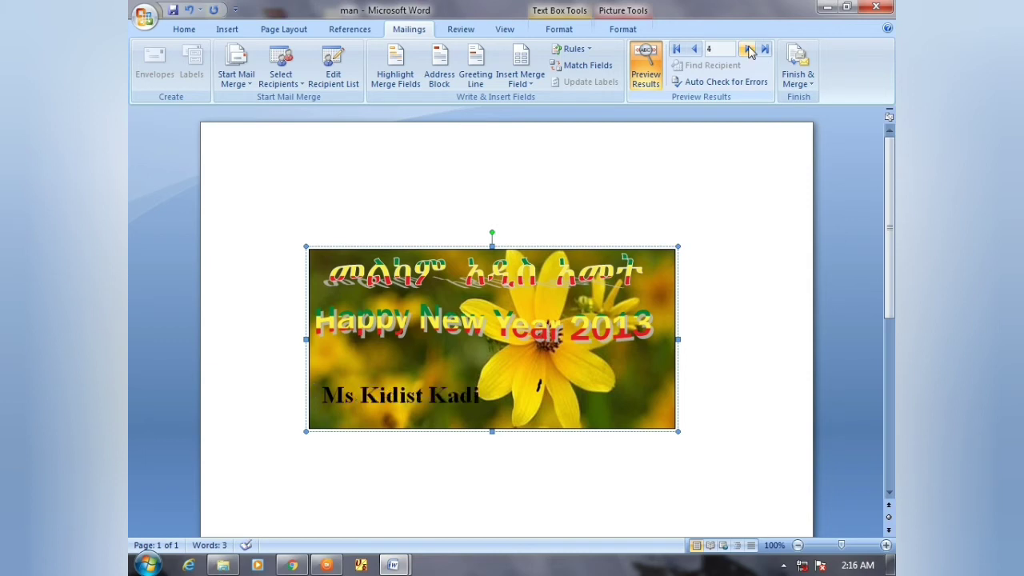
{"action": "left_click", "coordinate": [747, 49]}
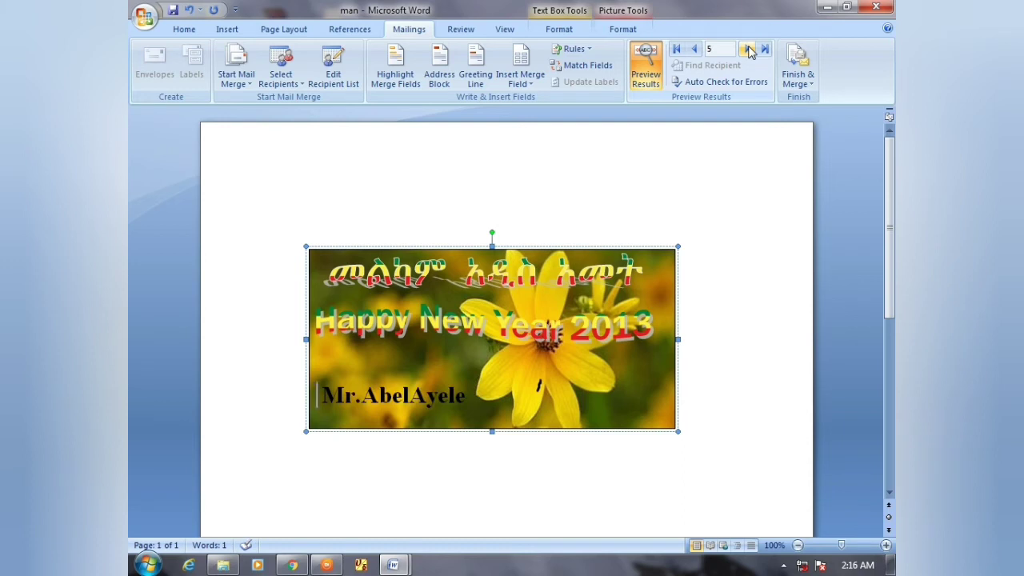
{"action": "left_click", "coordinate": [747, 50]}
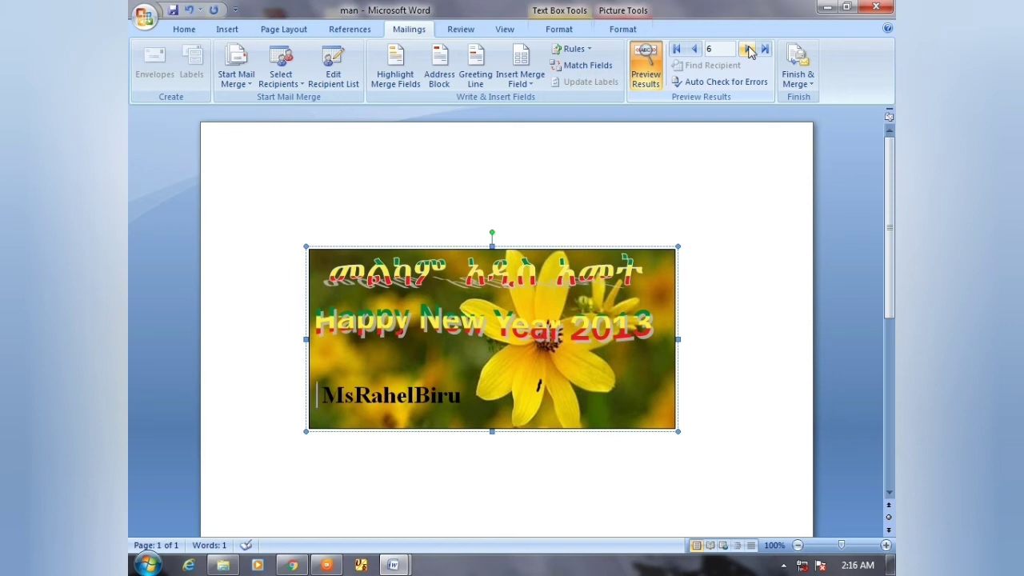
{"action": "left_click", "coordinate": [747, 49]}
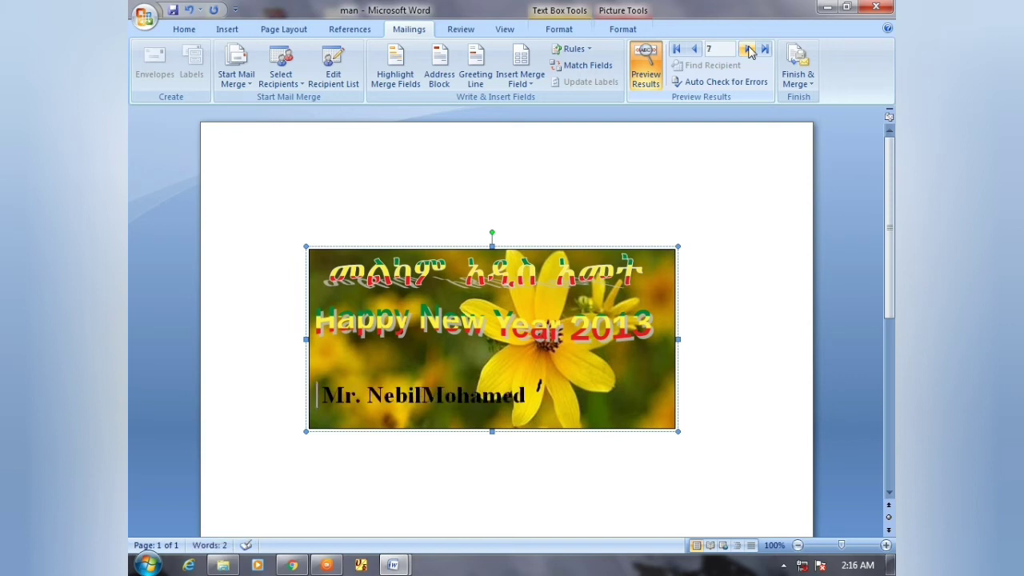
{"action": "left_click", "coordinate": [694, 49]}
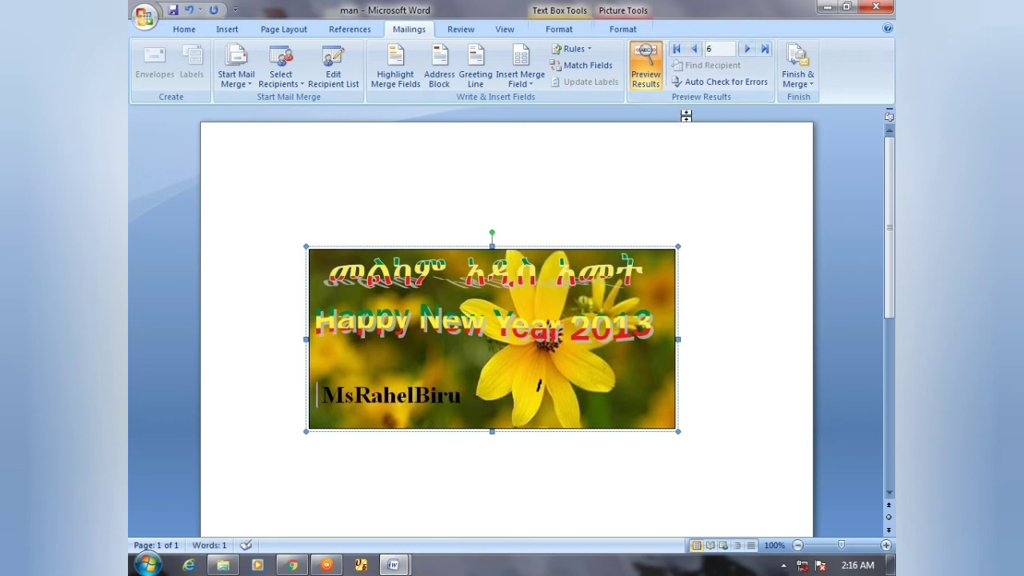
Step: Turn Preview Results off so the card shows merge fields, and return to record 1
{"action": "left_click", "coordinate": [654, 58]}
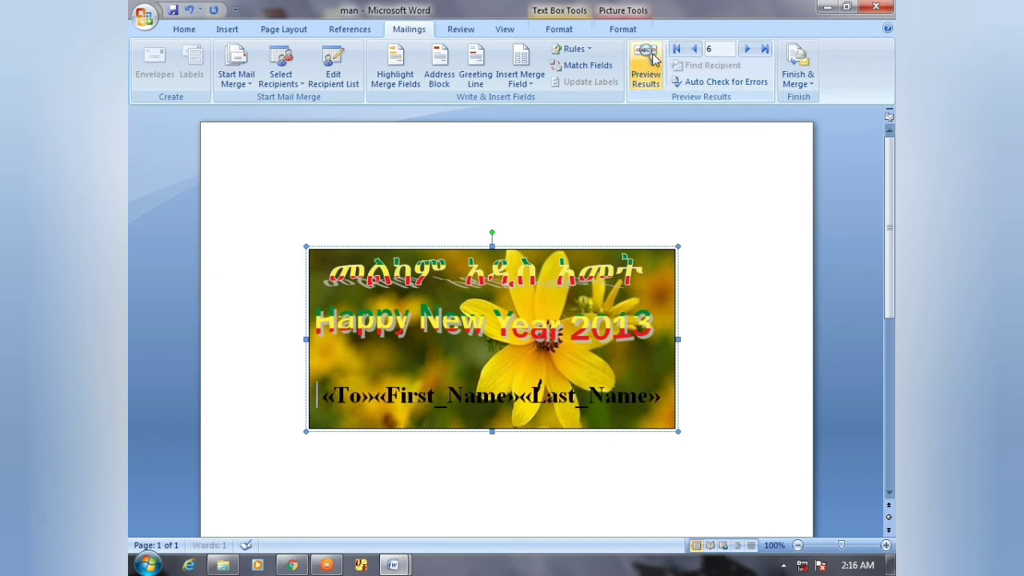
{"action": "left_click", "coordinate": [695, 49]}
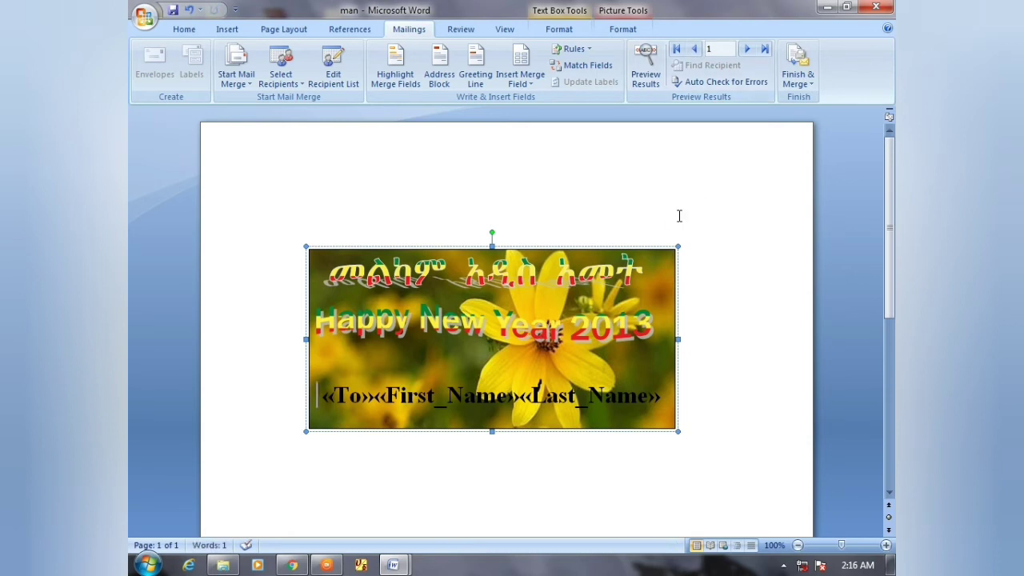
{"action": "scroll", "coordinate": [693, 210], "scroll_direction": "down", "scroll_amount": 4}
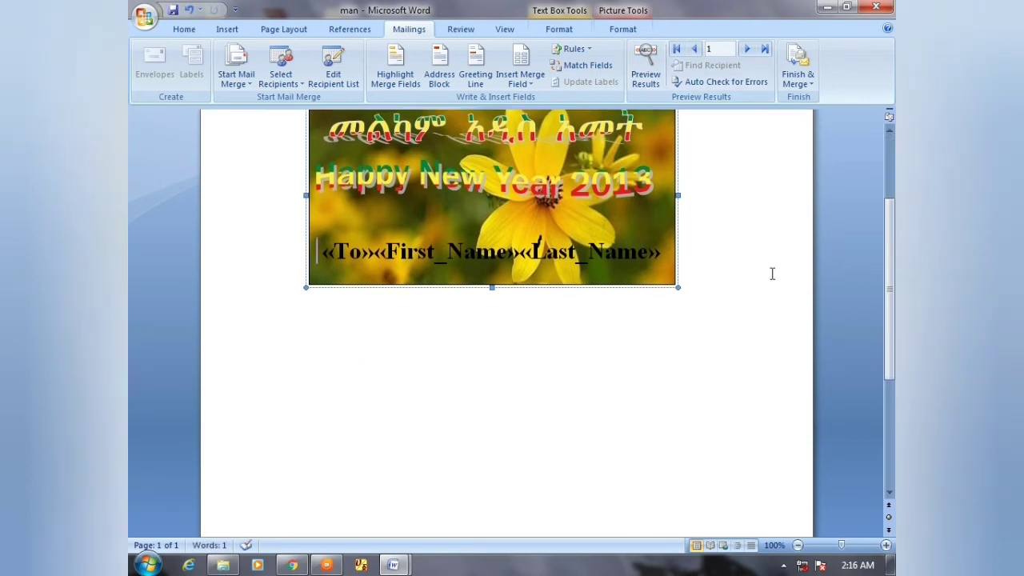
{"action": "scroll", "coordinate": [690, 276], "scroll_direction": "down", "scroll_amount": 5}
{"action": "scroll", "coordinate": [709, 343], "scroll_direction": "down", "scroll_amount": 2}
{"action": "scroll", "coordinate": [717, 357], "scroll_direction": "up", "scroll_amount": 3}
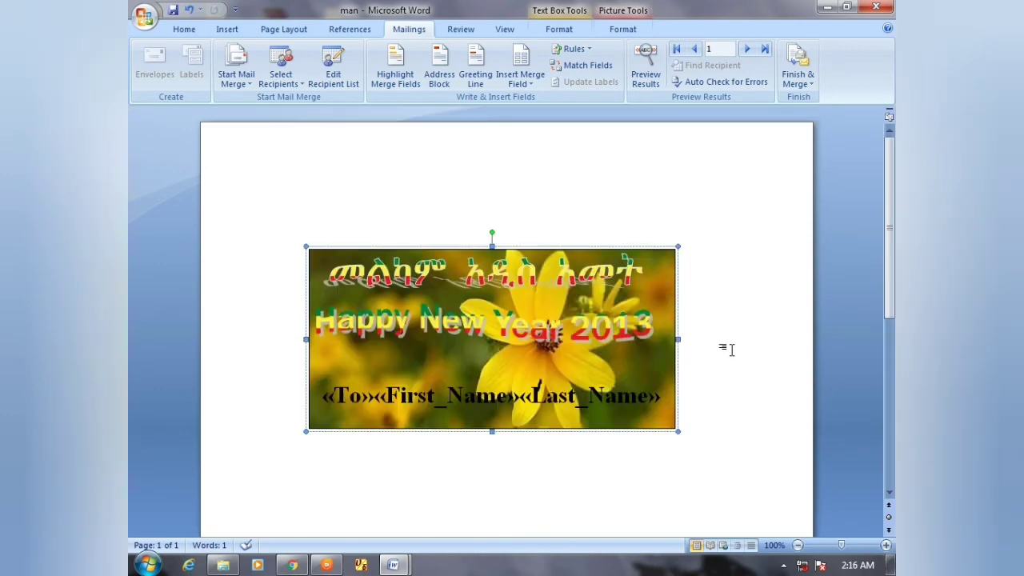
{"action": "scroll", "coordinate": [726, 345], "scroll_direction": "down", "scroll_amount": 2}
{"action": "scroll", "coordinate": [736, 342], "scroll_direction": "down", "scroll_amount": 3}
{"action": "scroll", "coordinate": [741, 340], "scroll_direction": "up", "scroll_amount": 5}
{"action": "scroll", "coordinate": [723, 350], "scroll_direction": "down", "scroll_amount": 3}
{"action": "scroll", "coordinate": [726, 349], "scroll_direction": "up", "scroll_amount": 3}
Step: Finish the merge with Edit Individual Documents, merging all records into a new document
{"action": "left_click", "coordinate": [736, 348]}
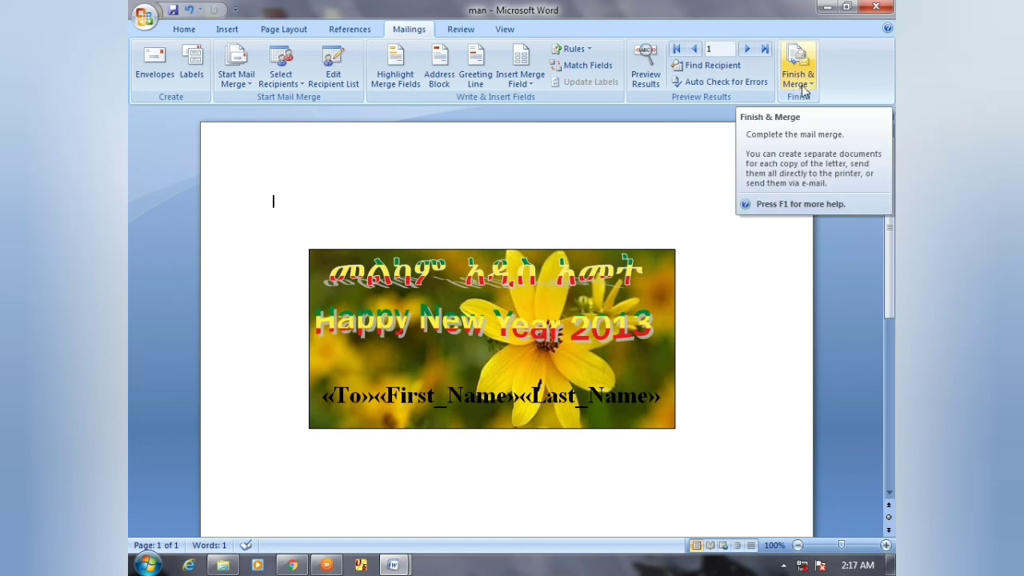
{"action": "left_click", "coordinate": [809, 85]}
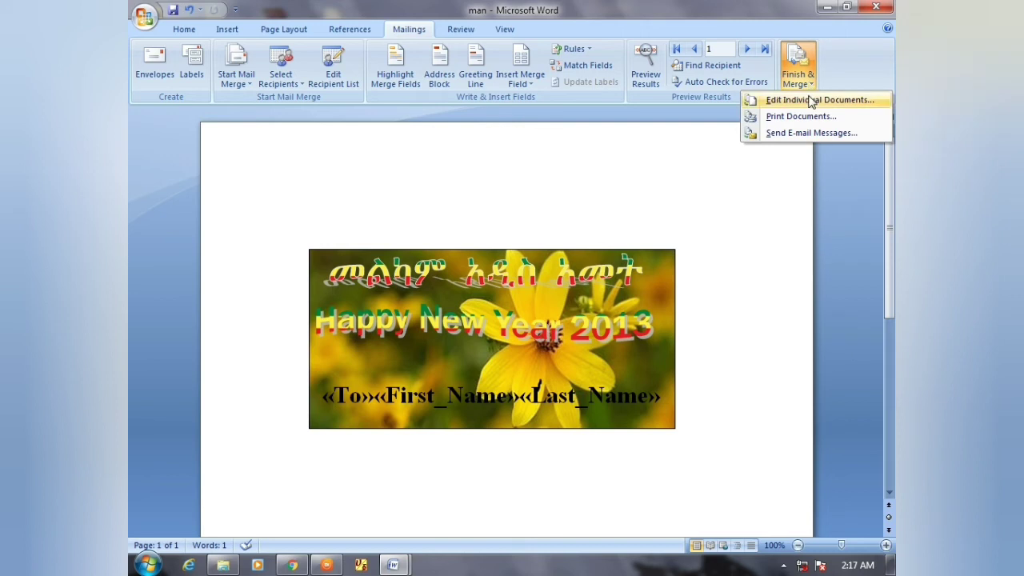
{"action": "left_click", "coordinate": [812, 101]}
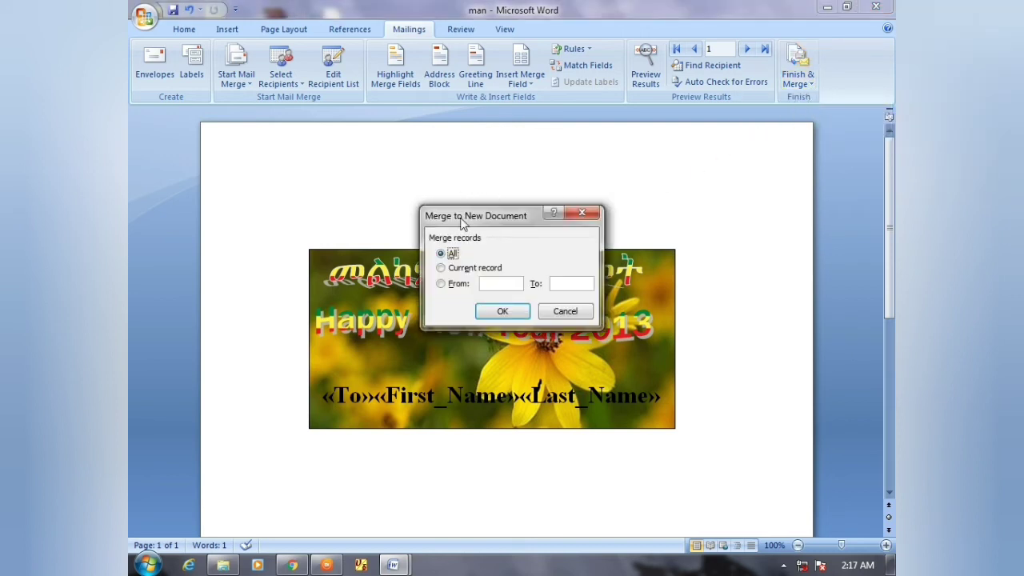
{"action": "left_click", "coordinate": [504, 311]}
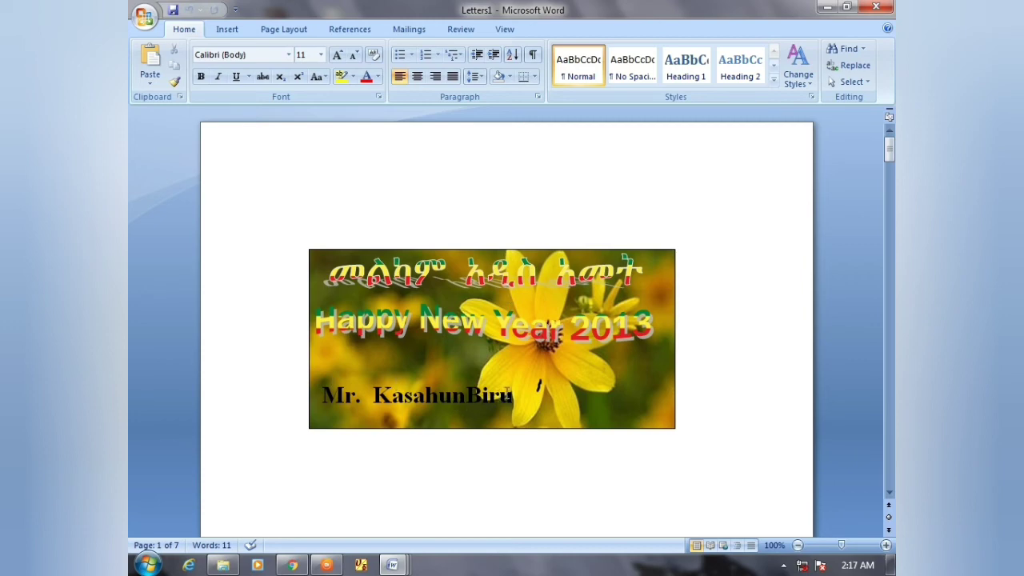
{"action": "scroll", "coordinate": [507, 392], "scroll_direction": "down", "scroll_amount": 5}
{"action": "scroll", "coordinate": [507, 393], "scroll_direction": "down", "scroll_amount": 8}
{"action": "scroll", "coordinate": [517, 381], "scroll_direction": "down", "scroll_amount": 6}
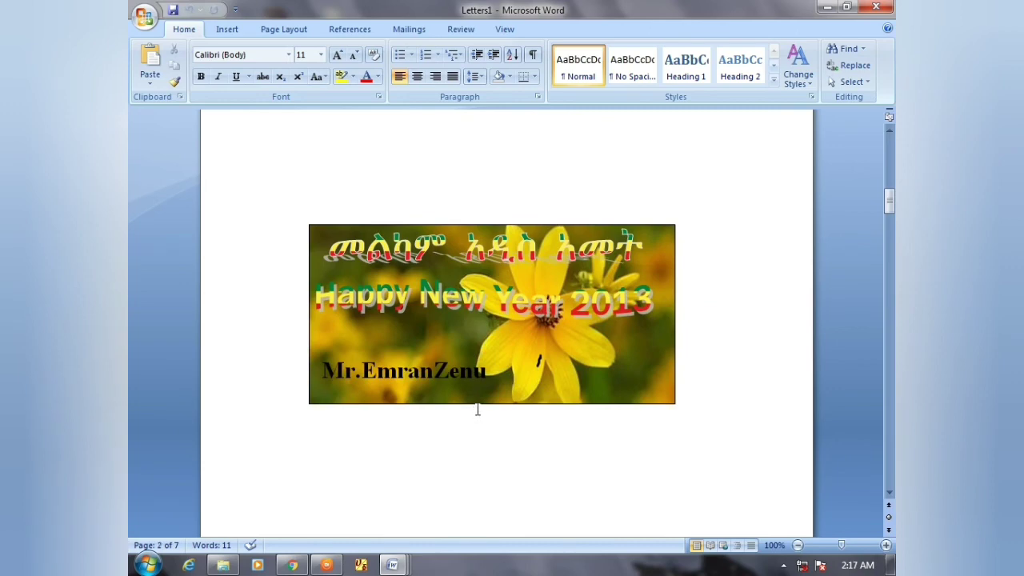
{"action": "scroll", "coordinate": [478, 408], "scroll_direction": "down", "scroll_amount": 3}
{"action": "scroll", "coordinate": [479, 402], "scroll_direction": "down", "scroll_amount": 7}
{"action": "scroll", "coordinate": [487, 393], "scroll_direction": "down", "scroll_amount": 7}
{"action": "scroll", "coordinate": [485, 391], "scroll_direction": "down", "scroll_amount": 1}
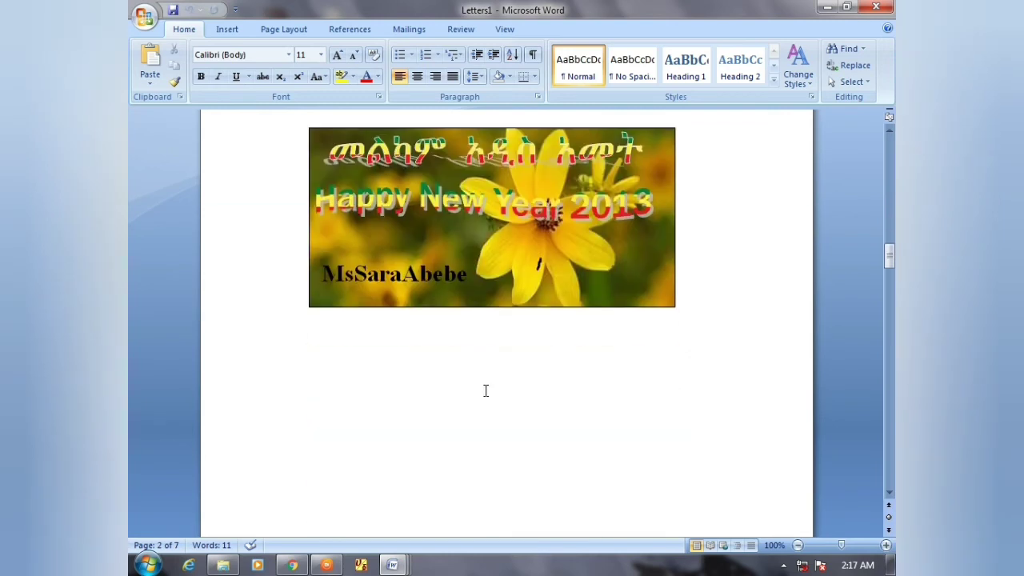
{"action": "scroll", "coordinate": [485, 390], "scroll_direction": "down", "scroll_amount": 3}
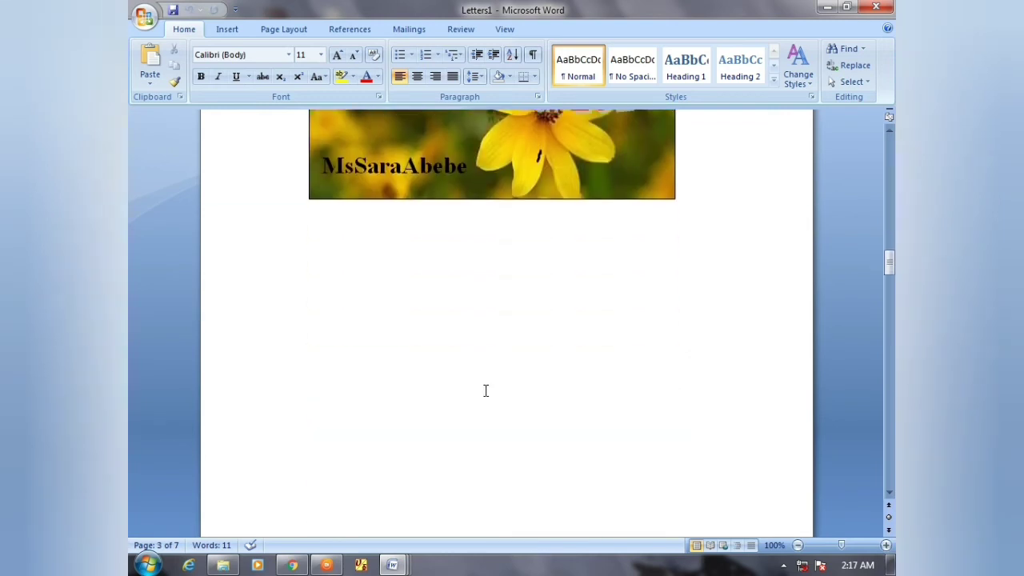
{"action": "scroll", "coordinate": [484, 391], "scroll_direction": "down", "scroll_amount": 8}
{"action": "scroll", "coordinate": [489, 384], "scroll_direction": "down", "scroll_amount": 6}
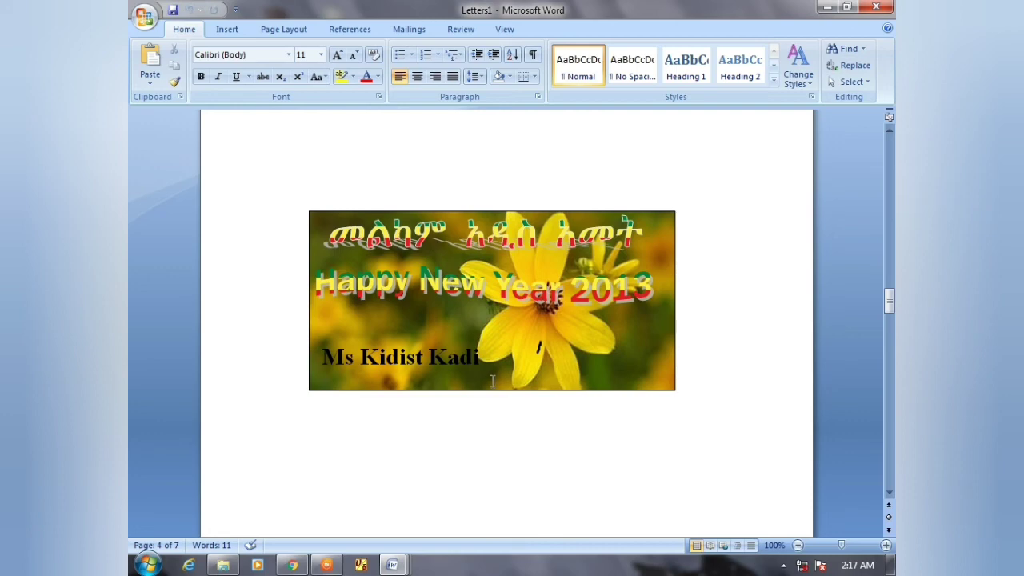
{"action": "scroll", "coordinate": [492, 380], "scroll_direction": "down", "scroll_amount": 3}
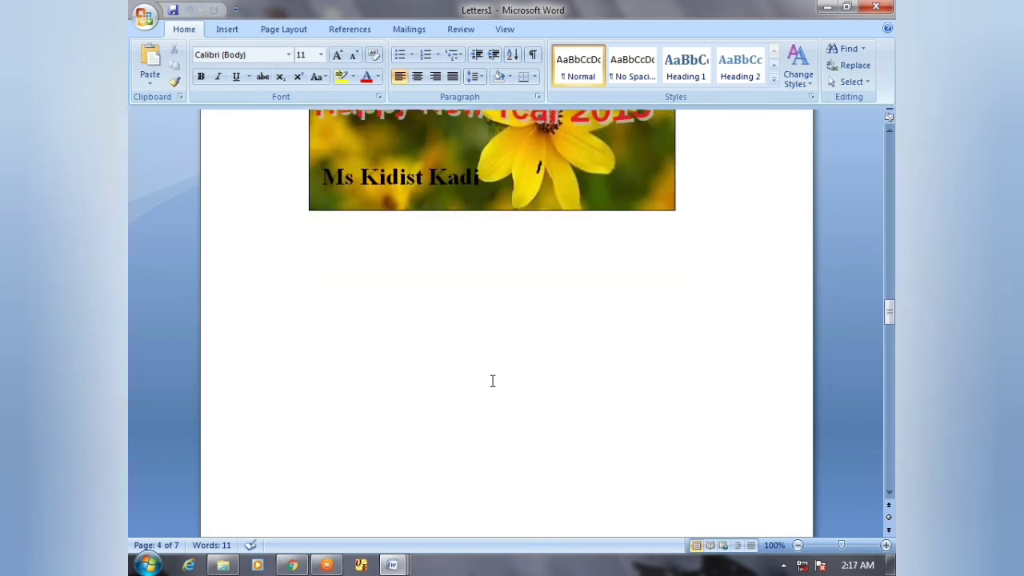
{"action": "scroll", "coordinate": [491, 382], "scroll_direction": "down", "scroll_amount": 7}
{"action": "scroll", "coordinate": [491, 381], "scroll_direction": "down", "scroll_amount": 9}
{"action": "scroll", "coordinate": [494, 379], "scroll_direction": "down", "scroll_amount": 2}
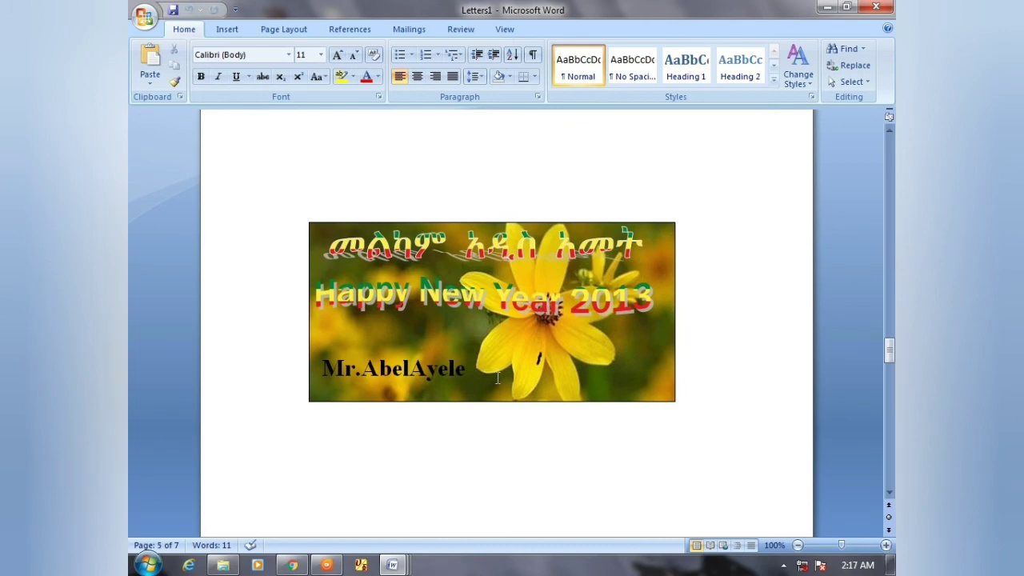
{"action": "scroll", "coordinate": [497, 377], "scroll_direction": "down", "scroll_amount": 4}
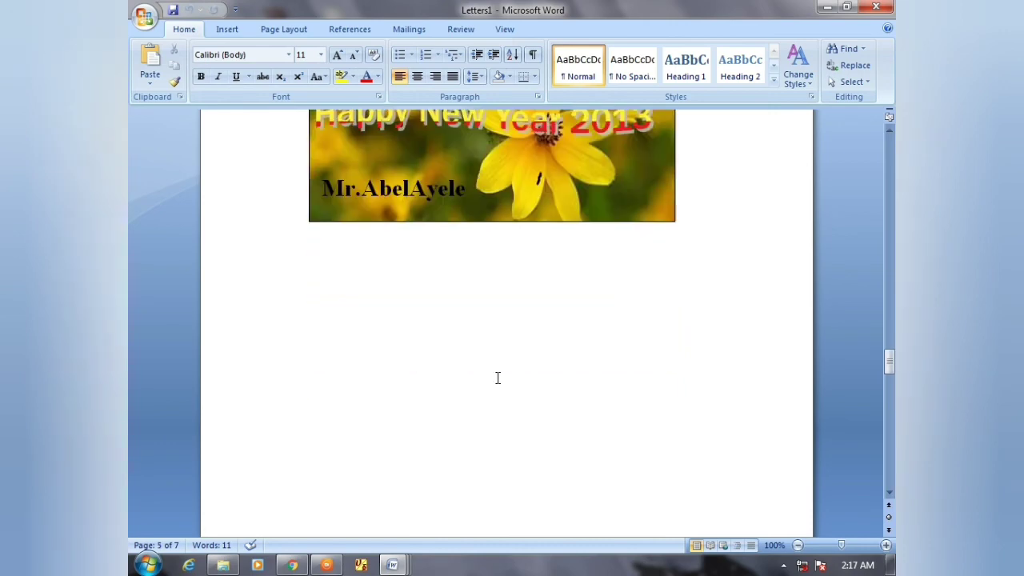
{"action": "scroll", "coordinate": [497, 377], "scroll_direction": "down", "scroll_amount": 9}
{"action": "scroll", "coordinate": [500, 378], "scroll_direction": "down", "scroll_amount": 8}
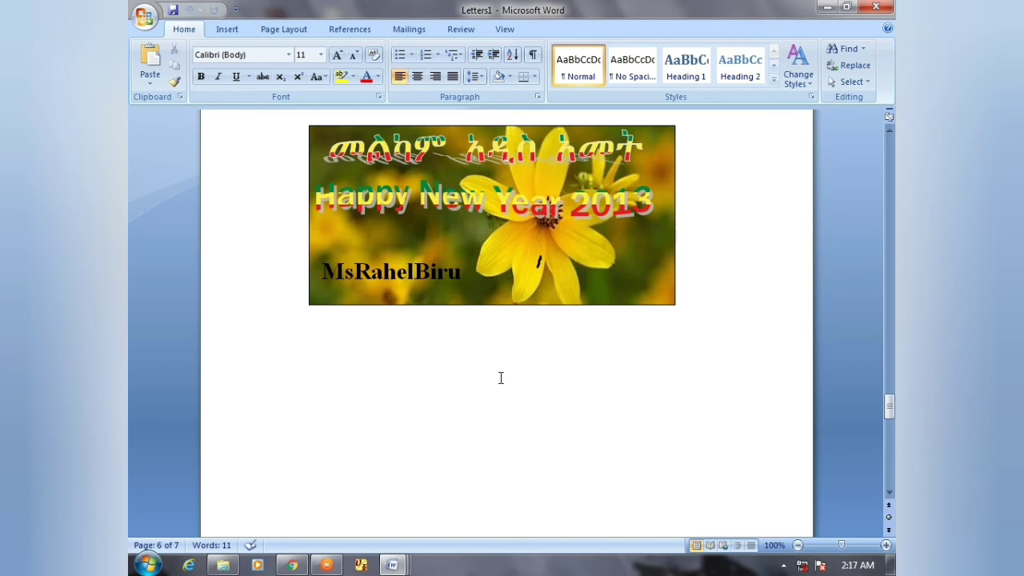
{"action": "scroll", "coordinate": [501, 378], "scroll_direction": "down", "scroll_amount": 7}
{"action": "scroll", "coordinate": [501, 378], "scroll_direction": "down", "scroll_amount": 8}
{"action": "scroll", "coordinate": [500, 377], "scroll_direction": "down", "scroll_amount": 2}
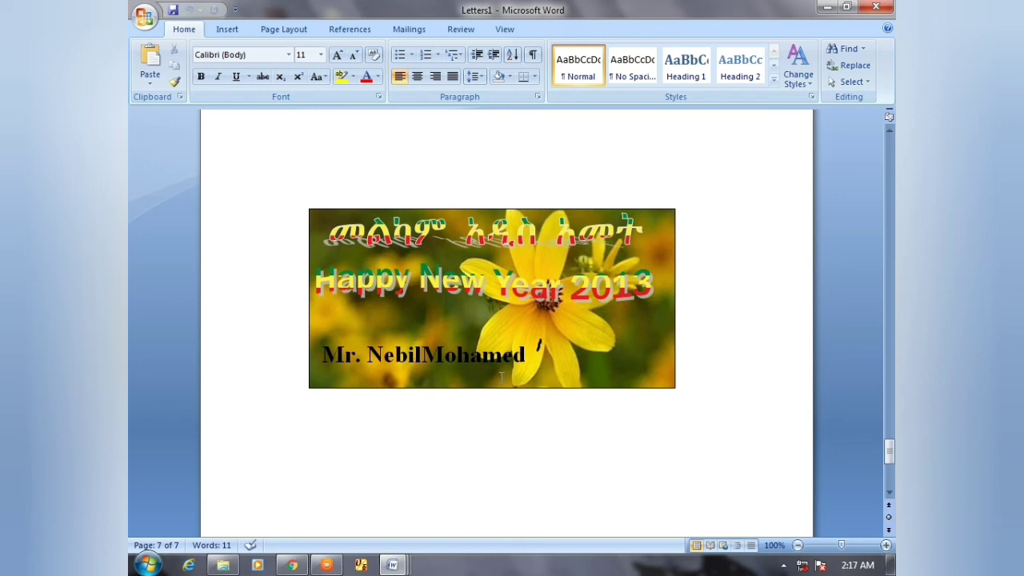
{"action": "scroll", "coordinate": [501, 377], "scroll_direction": "down", "scroll_amount": 2}
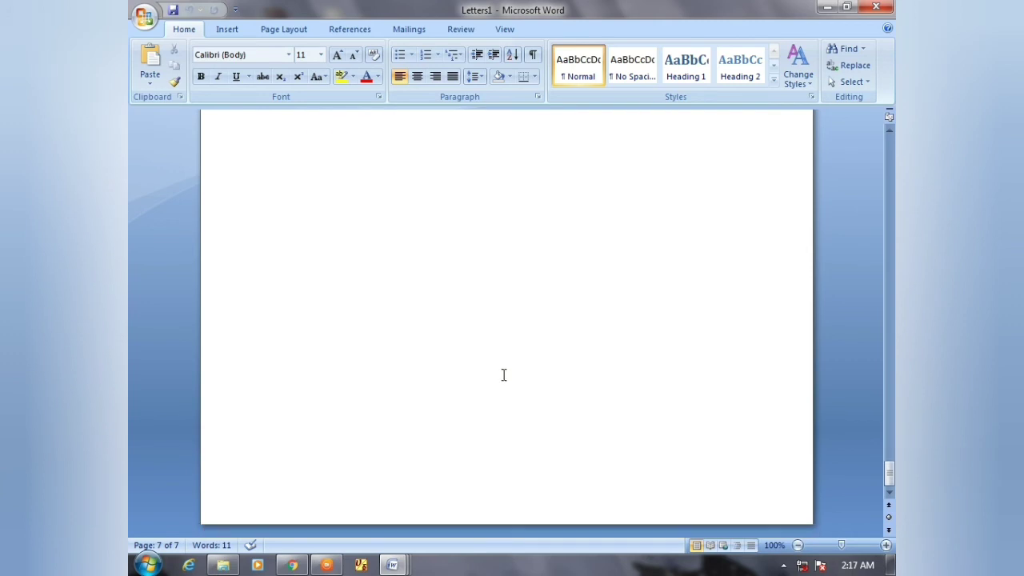
{"action": "scroll", "coordinate": [502, 377], "scroll_direction": "up", "scroll_amount": 4}
{"action": "scroll", "coordinate": [501, 378], "scroll_direction": "up", "scroll_amount": 5}
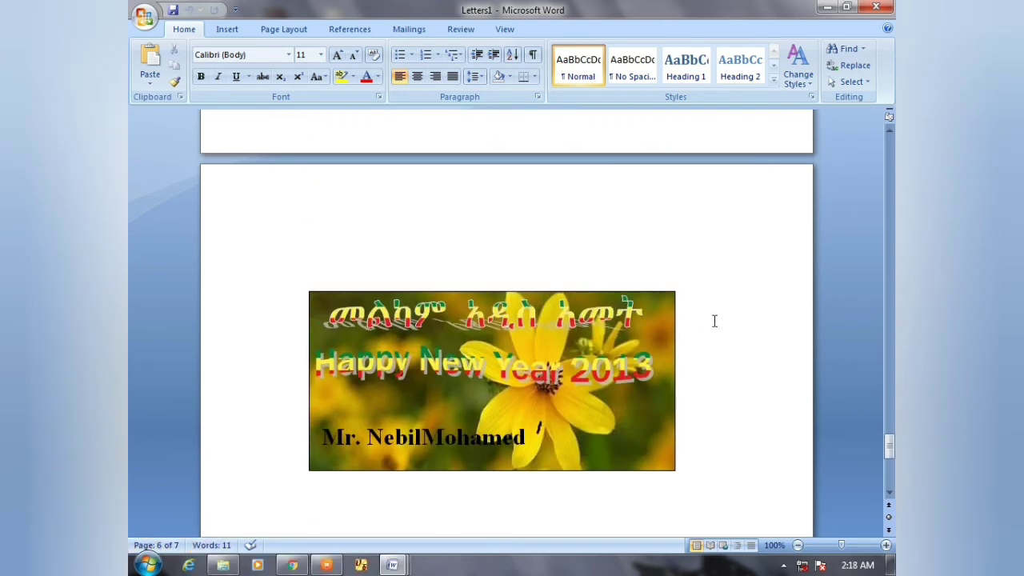
{"action": "scroll", "coordinate": [849, 307], "scroll_direction": "up", "scroll_amount": 6}
{"action": "scroll", "coordinate": [855, 305], "scroll_direction": "up", "scroll_amount": 6}
{"action": "scroll", "coordinate": [855, 304], "scroll_direction": "up", "scroll_amount": 8}
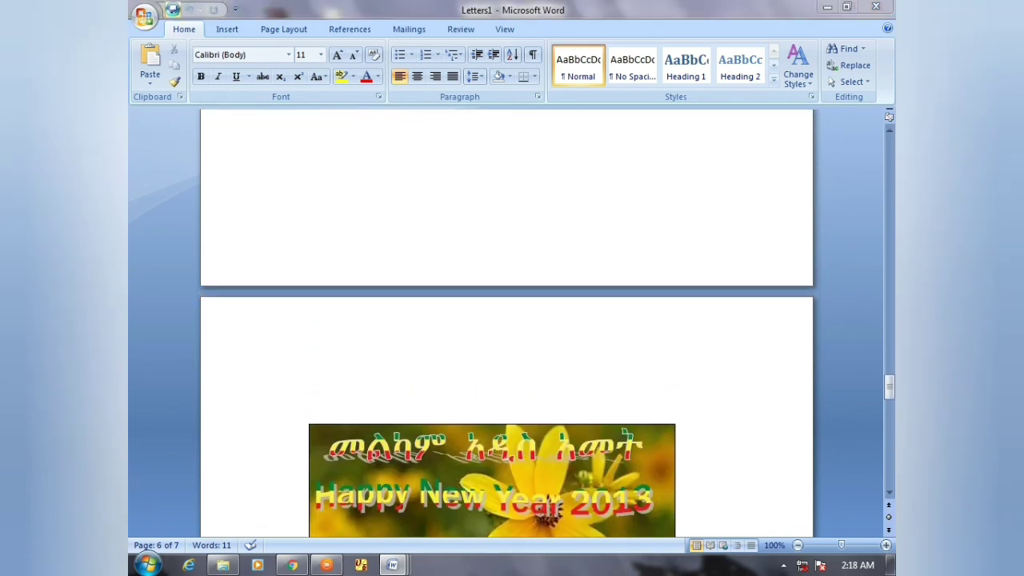
Step: Save the merged cards document to the Desktop with the file name 'marj doc'
{"action": "left_click", "coordinate": [173, 10]}
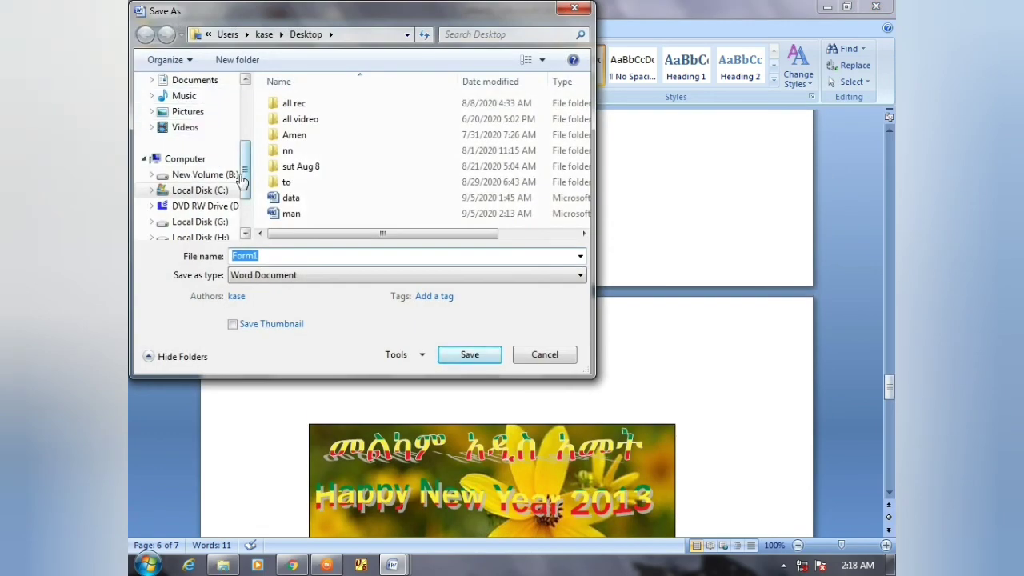
{"action": "scroll", "coordinate": [192, 152], "scroll_direction": "up", "scroll_amount": 3}
{"action": "left_click", "coordinate": [181, 134]}
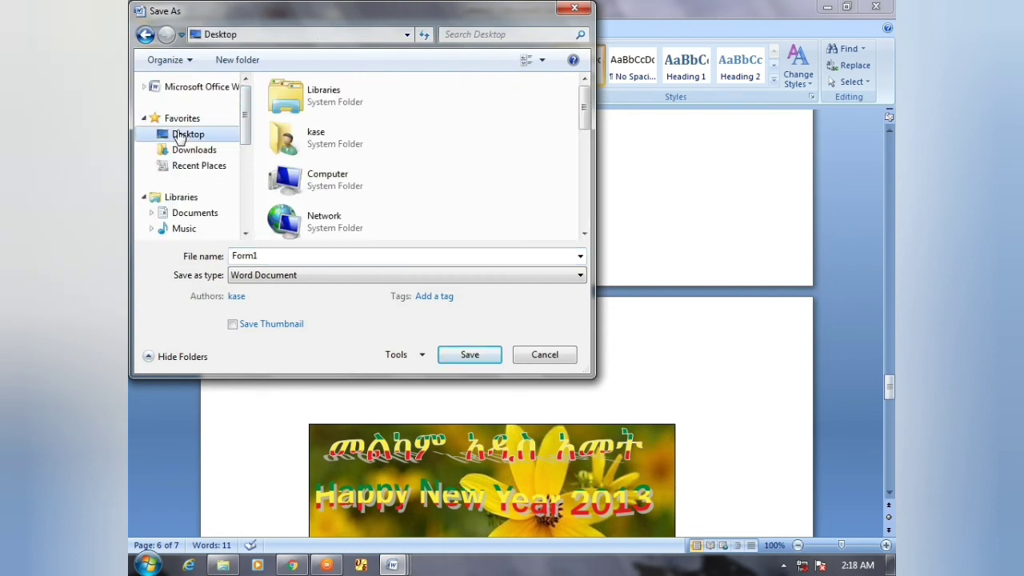
{"action": "double_click", "coordinate": [264, 255]}
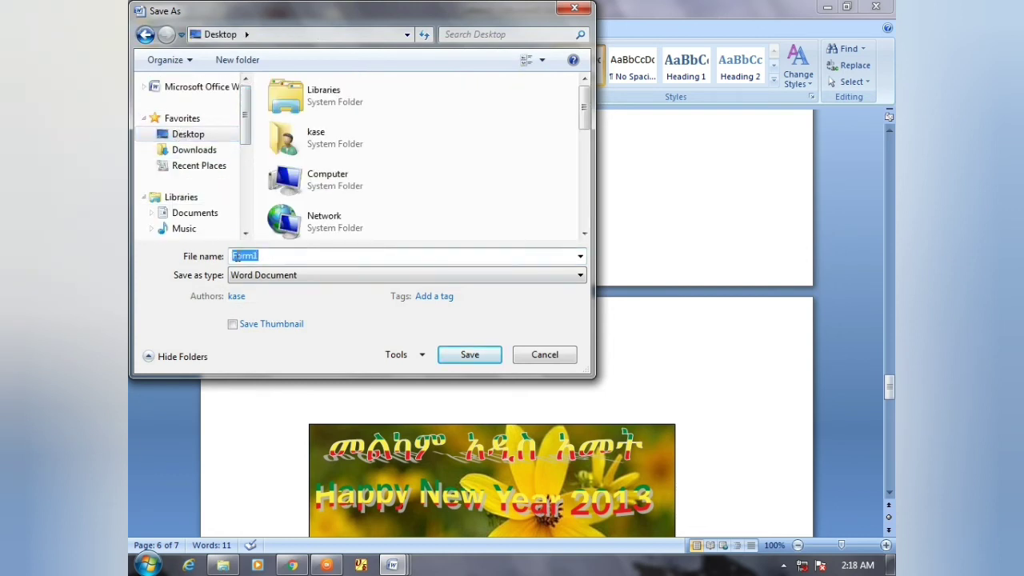
{"action": "type", "text": "m"}
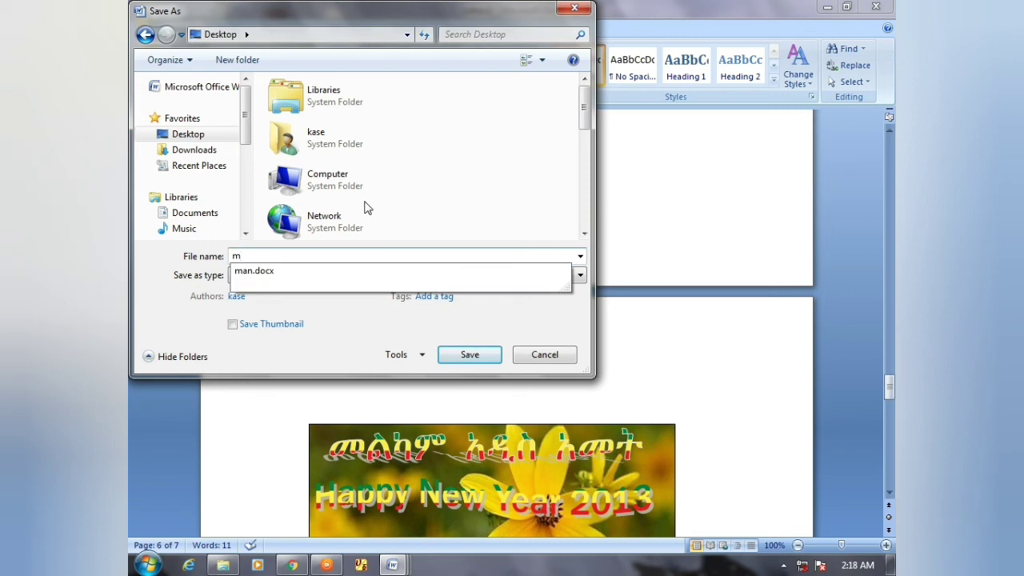
{"action": "type", "text": "arj"}
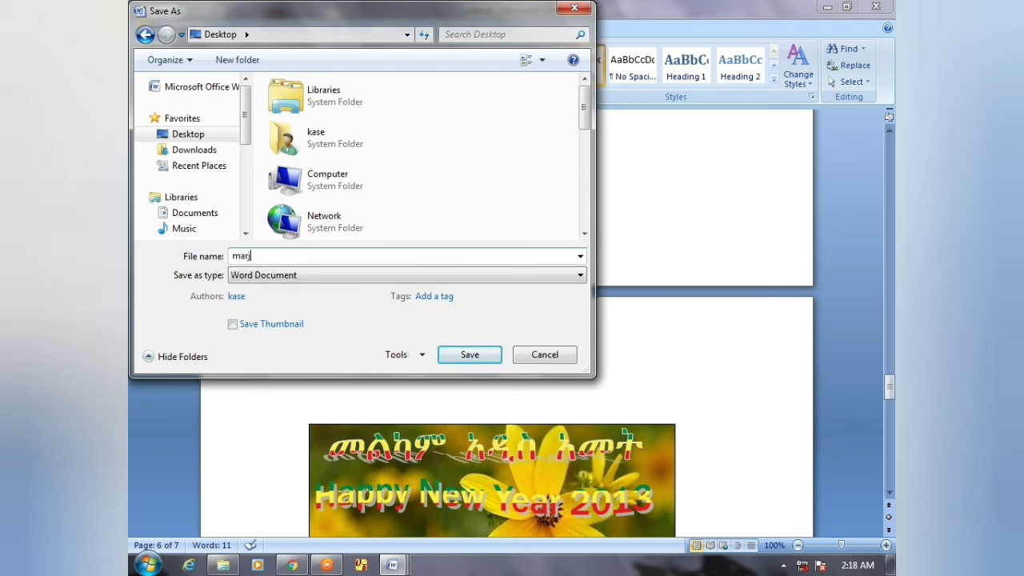
{"action": "type", "text": " doc"}
{"action": "left_click", "coordinate": [469, 357]}
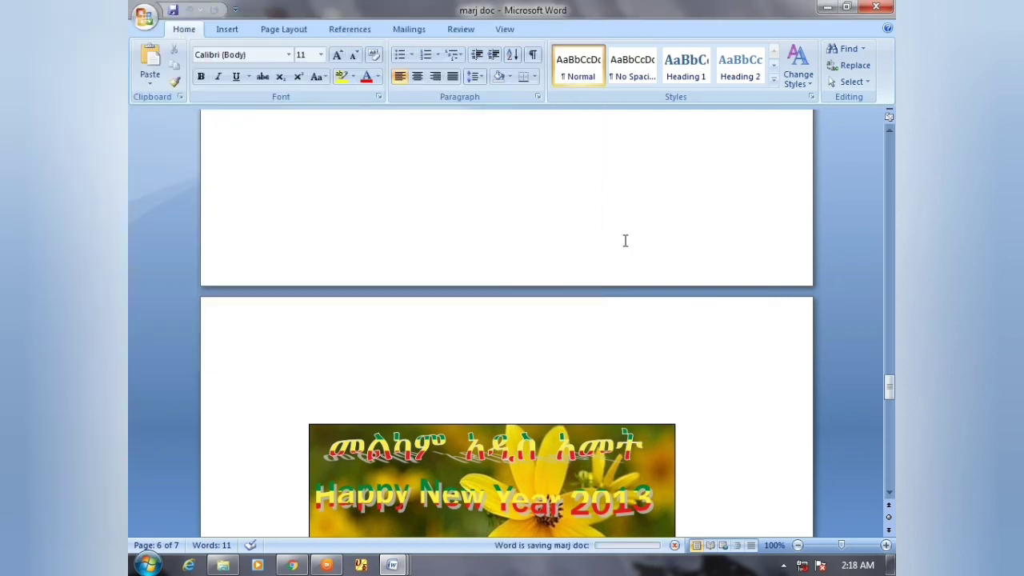
Step: Close 'marj doc', then minimize the 'data' and 'man' windows to reveal the desktop
{"action": "left_click", "coordinate": [874, 8]}
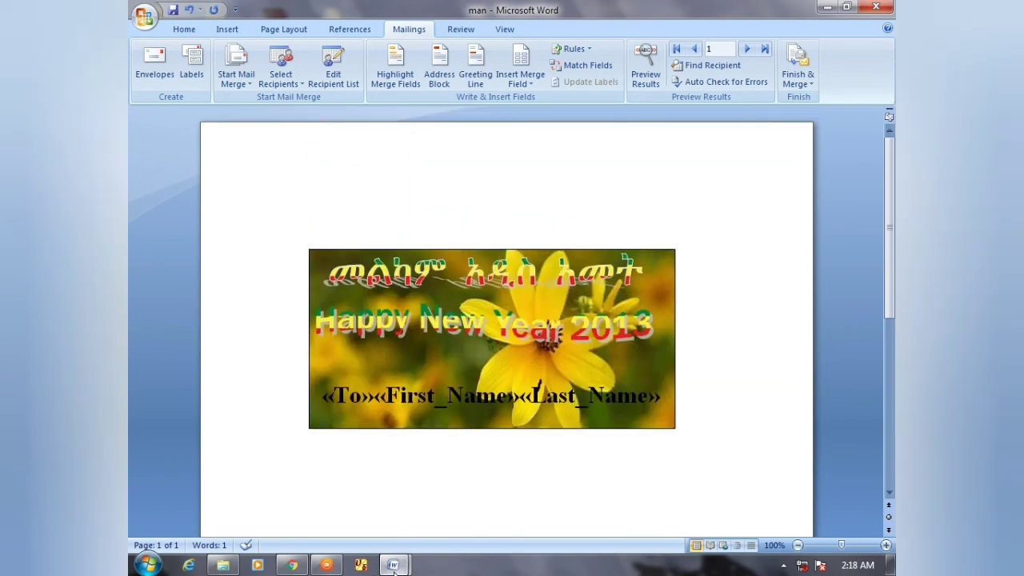
{"action": "mouse_move", "coordinate": [396, 566]}
{"action": "left_click", "coordinate": [473, 464]}
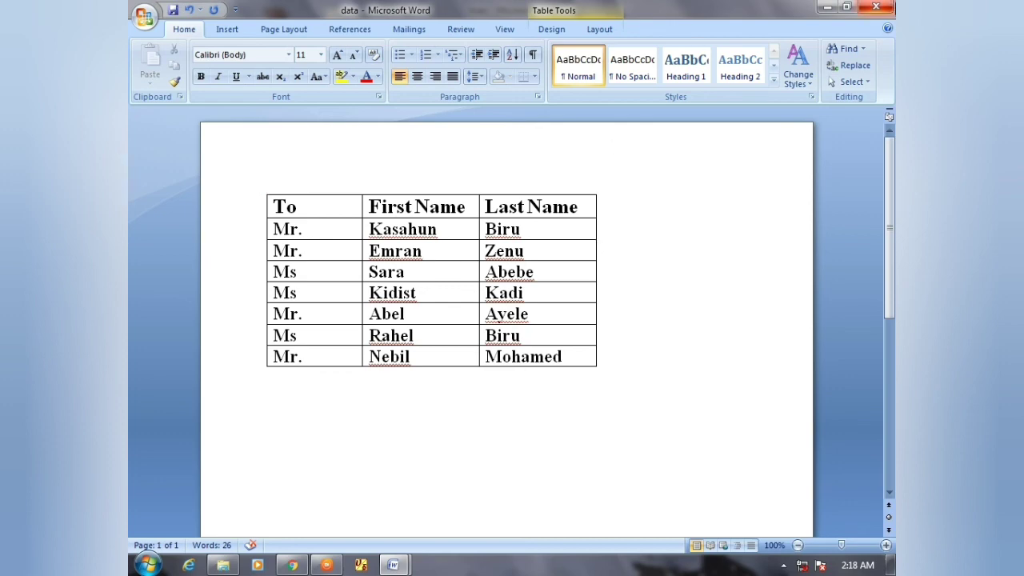
{"action": "left_click", "coordinate": [827, 12]}
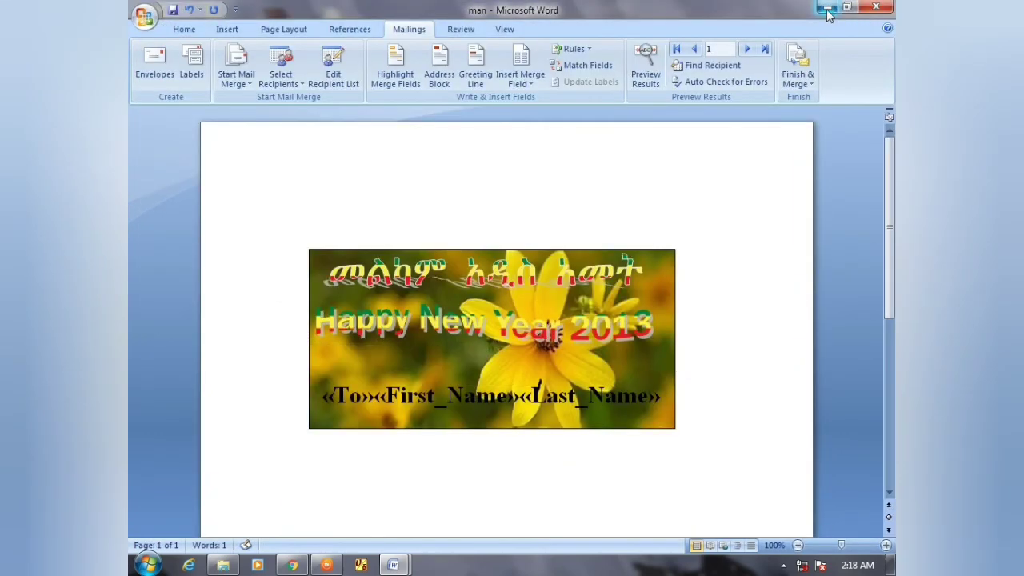
{"action": "left_click", "coordinate": [827, 9]}
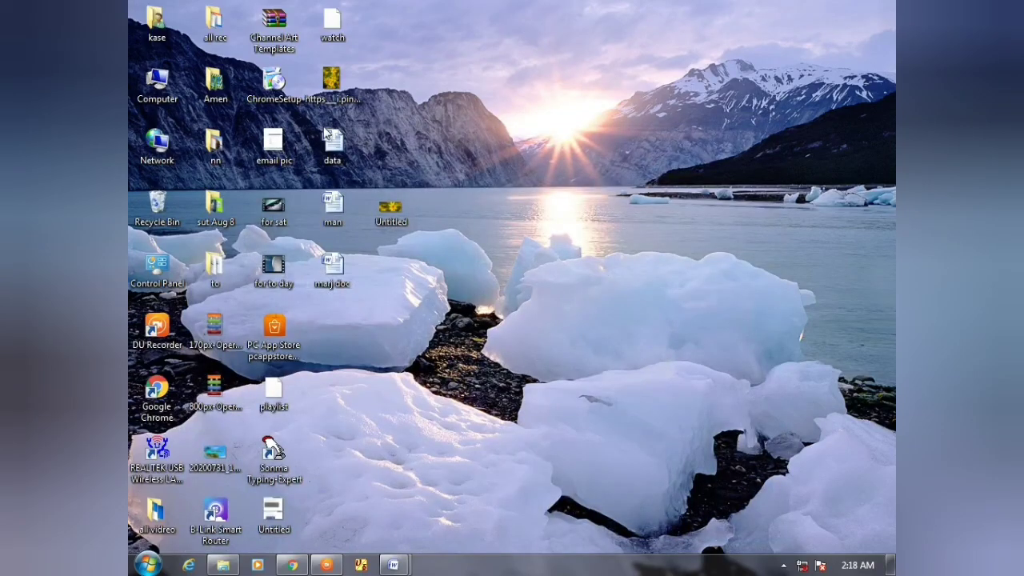
Step: Reopen 'marj doc' from the desktop and scroll through its seven personalized card pages
{"action": "double_click", "coordinate": [331, 268]}
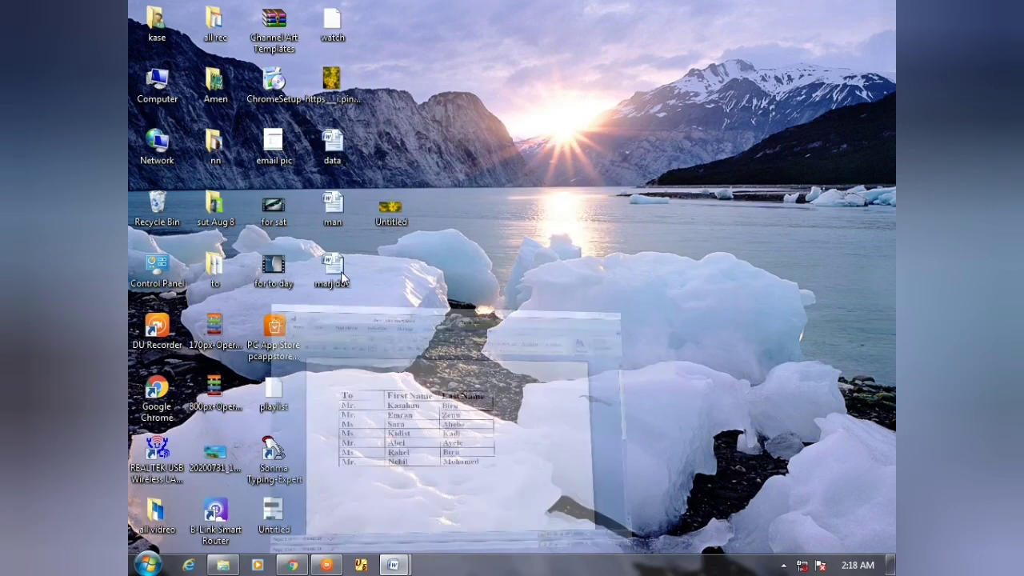
{"action": "scroll", "coordinate": [456, 336], "scroll_direction": "down", "scroll_amount": 3}
{"action": "scroll", "coordinate": [464, 329], "scroll_direction": "down", "scroll_amount": 10}
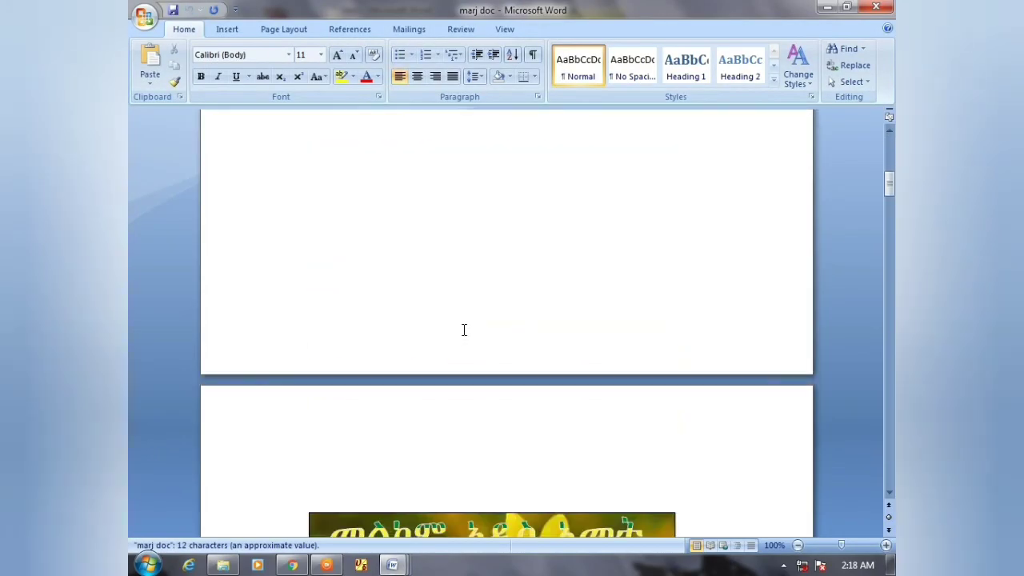
{"action": "scroll", "coordinate": [464, 329], "scroll_direction": "down", "scroll_amount": 8}
{"action": "scroll", "coordinate": [468, 324], "scroll_direction": "down", "scroll_amount": 10}
{"action": "scroll", "coordinate": [468, 325], "scroll_direction": "down", "scroll_amount": 10}
{"action": "scroll", "coordinate": [468, 321], "scroll_direction": "down", "scroll_amount": 10}
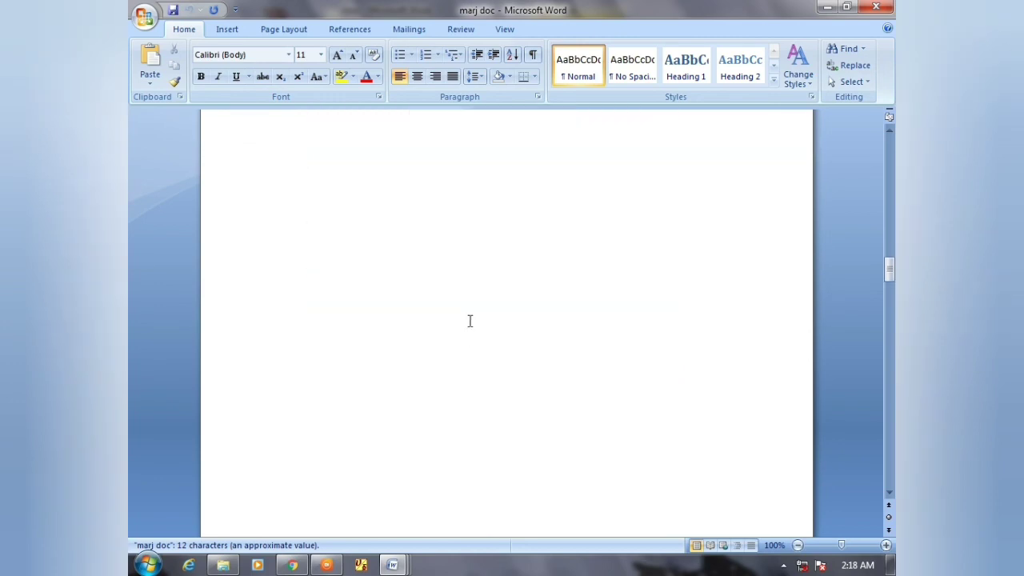
{"action": "scroll", "coordinate": [470, 320], "scroll_direction": "down", "scroll_amount": 10}
{"action": "scroll", "coordinate": [473, 317], "scroll_direction": "down", "scroll_amount": 8}
{"action": "scroll", "coordinate": [473, 317], "scroll_direction": "down", "scroll_amount": 10}
{"action": "scroll", "coordinate": [474, 314], "scroll_direction": "down", "scroll_amount": 10}
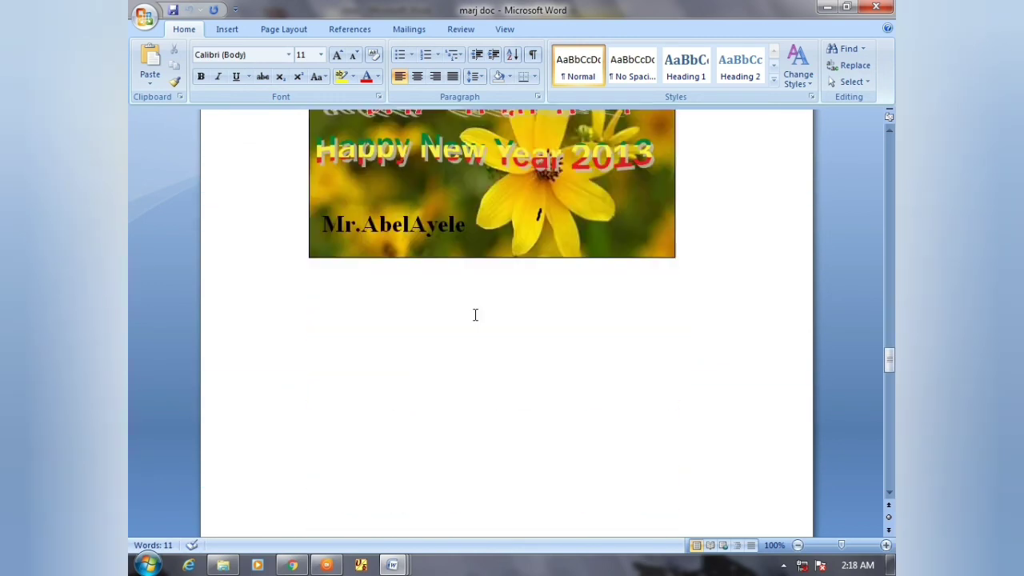
{"action": "scroll", "coordinate": [474, 313], "scroll_direction": "down", "scroll_amount": 10}
{"action": "scroll", "coordinate": [475, 311], "scroll_direction": "down", "scroll_amount": 10}
{"action": "scroll", "coordinate": [476, 310], "scroll_direction": "down", "scroll_amount": 10}
{"action": "scroll", "coordinate": [478, 313], "scroll_direction": "down", "scroll_amount": 10}
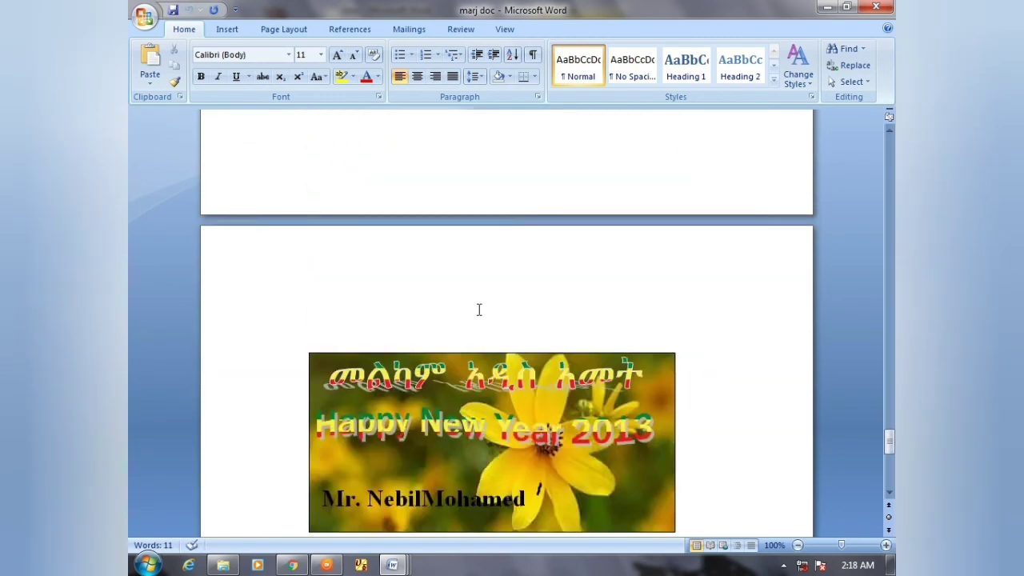
{"action": "scroll", "coordinate": [477, 313], "scroll_direction": "down", "scroll_amount": 10}
{"action": "scroll", "coordinate": [479, 310], "scroll_direction": "down", "scroll_amount": 10}
{"action": "scroll", "coordinate": [479, 305], "scroll_direction": "down", "scroll_amount": 5}
{"action": "scroll", "coordinate": [480, 305], "scroll_direction": "up", "scroll_amount": 5}
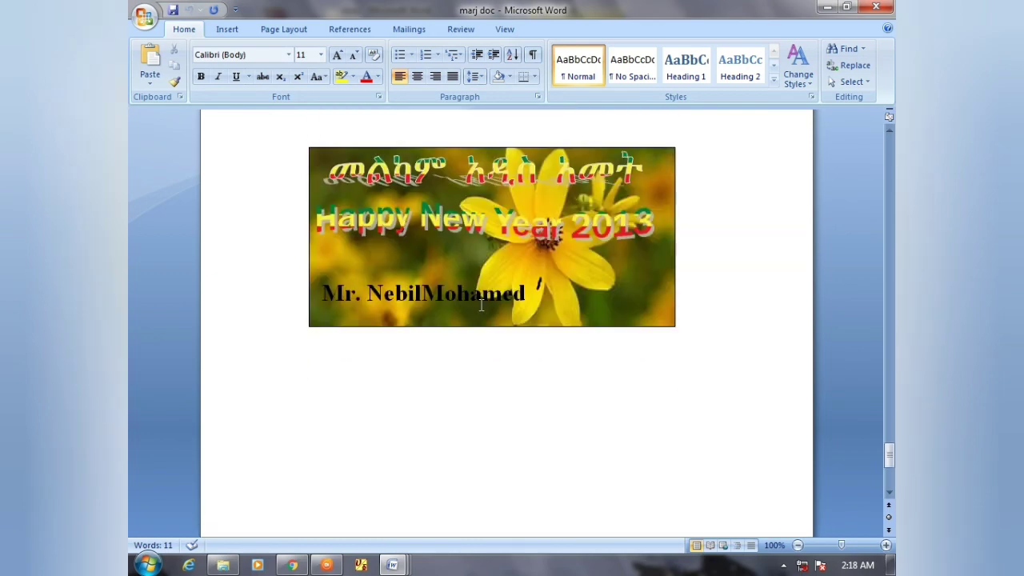
{"action": "scroll", "coordinate": [480, 306], "scroll_direction": "up", "scroll_amount": 5}
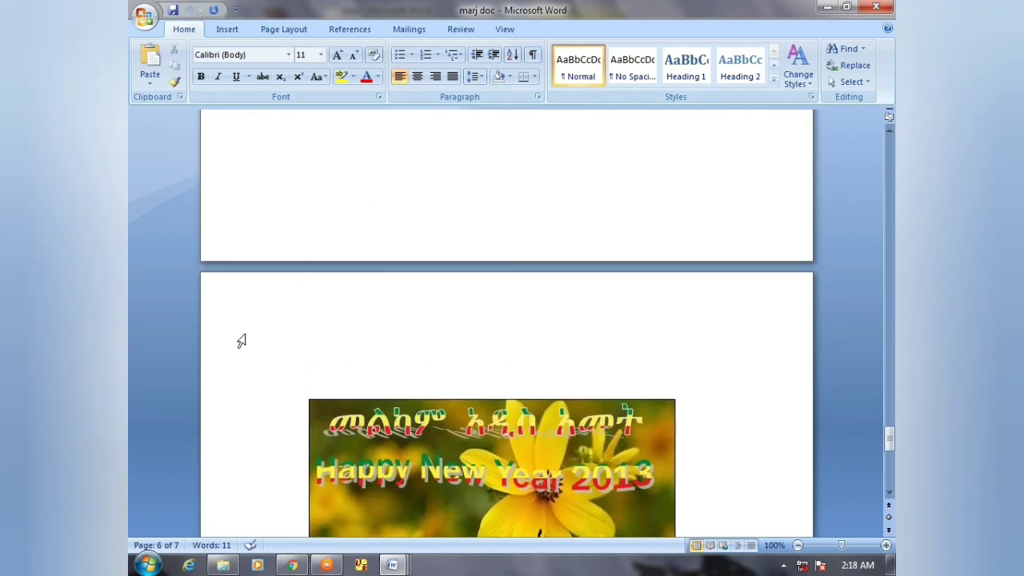
{"action": "scroll", "coordinate": [541, 408], "scroll_direction": "down", "scroll_amount": 3}
{"action": "scroll", "coordinate": [544, 413], "scroll_direction": "down", "scroll_amount": 2}
{"action": "scroll", "coordinate": [545, 415], "scroll_direction": "up", "scroll_amount": 2}
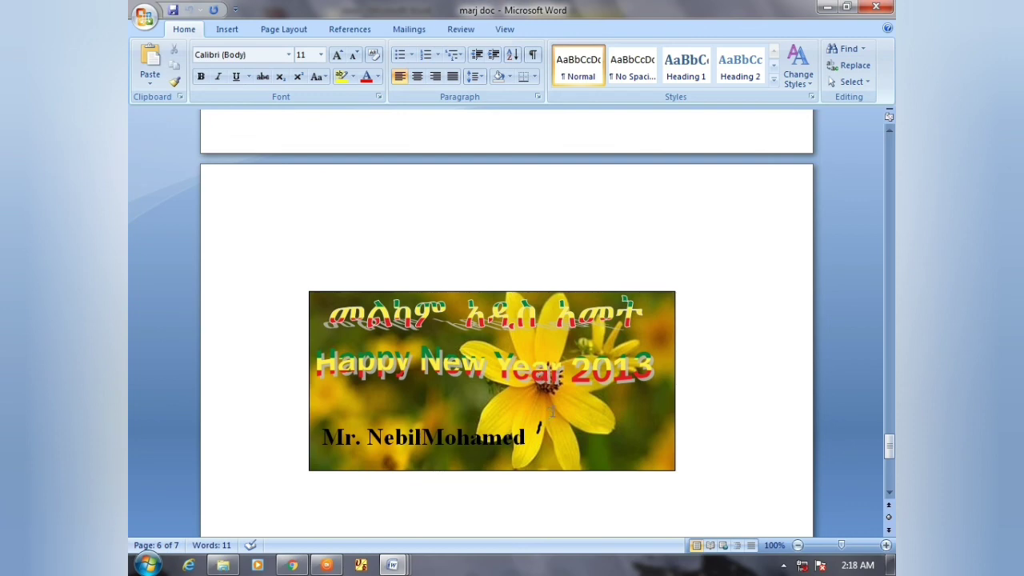
{"action": "scroll", "coordinate": [571, 423], "scroll_direction": "up", "scroll_amount": 5}
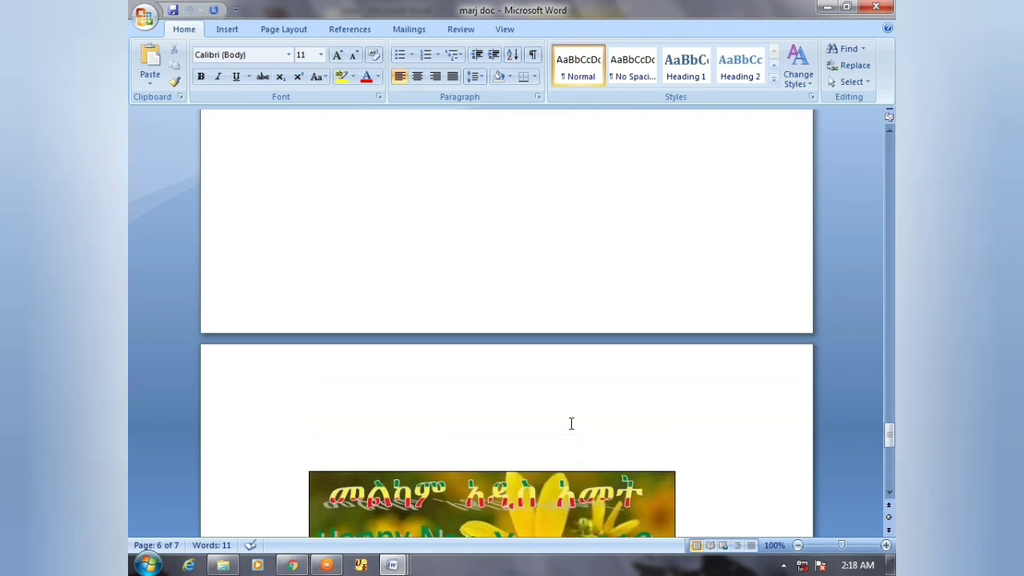
{"action": "left_click", "coordinate": [146, 17]}
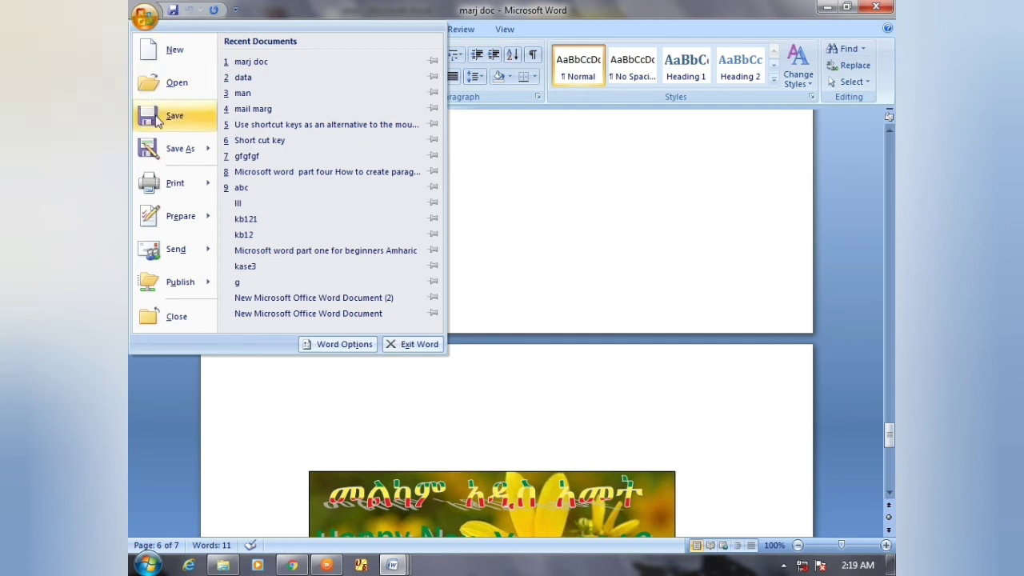
{"action": "left_click", "coordinate": [176, 184]}
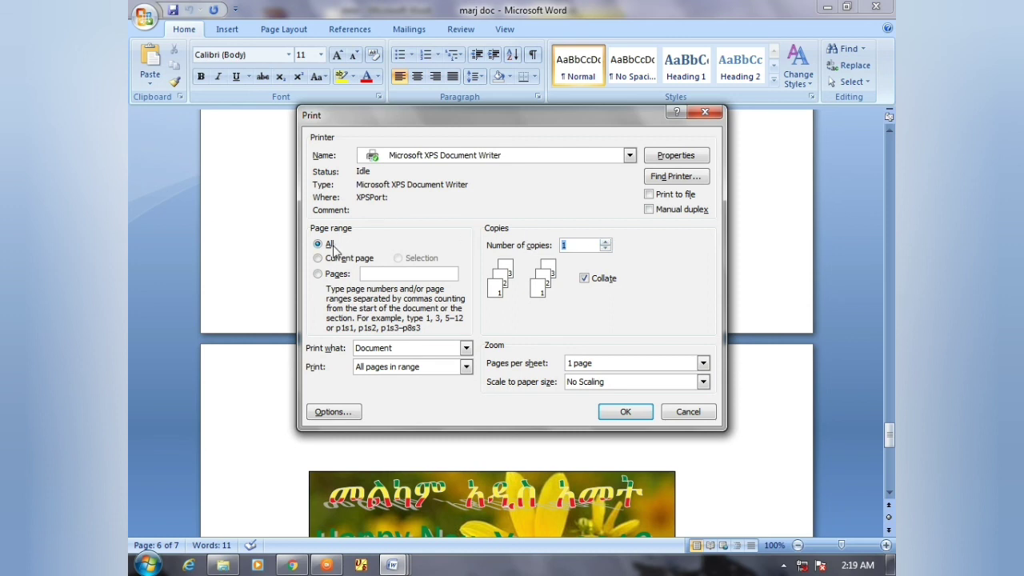
{"action": "left_click", "coordinate": [685, 414]}
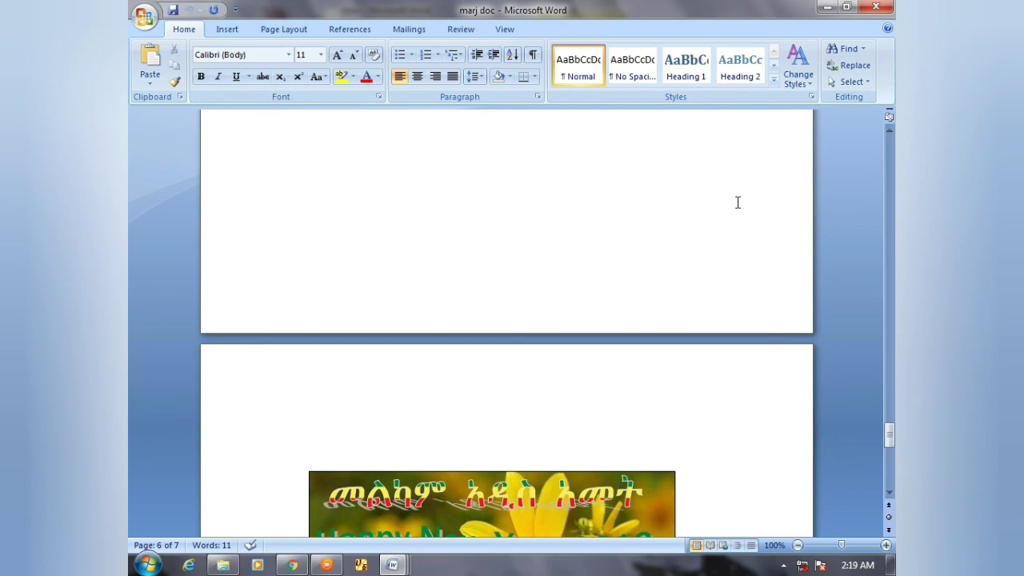
{"action": "scroll", "coordinate": [732, 192], "scroll_direction": "down", "scroll_amount": 1}
{"action": "scroll", "coordinate": [722, 176], "scroll_direction": "down", "scroll_amount": 8}
{"action": "scroll", "coordinate": [717, 206], "scroll_direction": "down", "scroll_amount": 5}
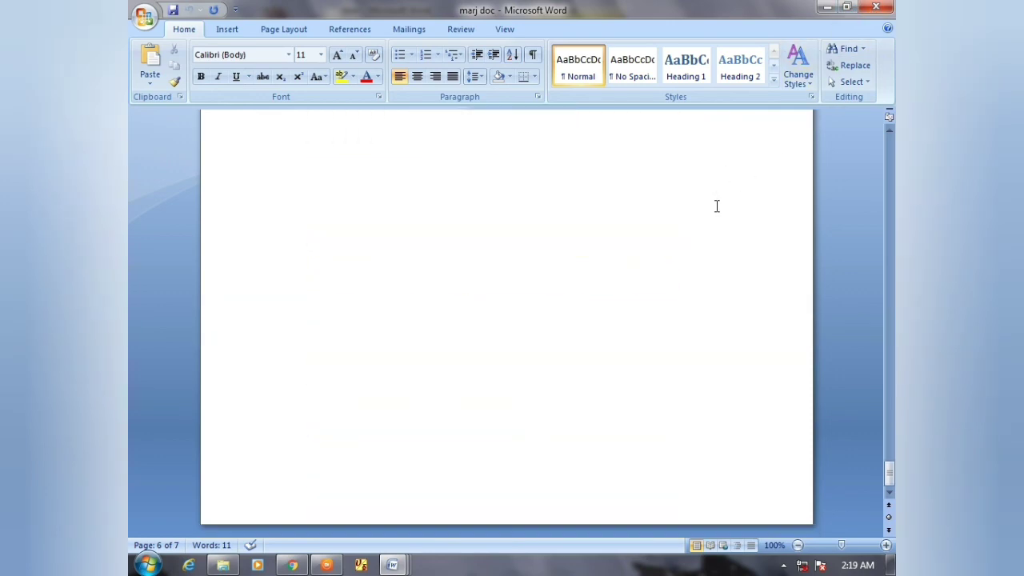
{"action": "scroll", "coordinate": [716, 206], "scroll_direction": "up", "scroll_amount": 10}
{"action": "scroll", "coordinate": [715, 206], "scroll_direction": "up", "scroll_amount": 5}
{"action": "scroll", "coordinate": [715, 205], "scroll_direction": "up", "scroll_amount": 5}
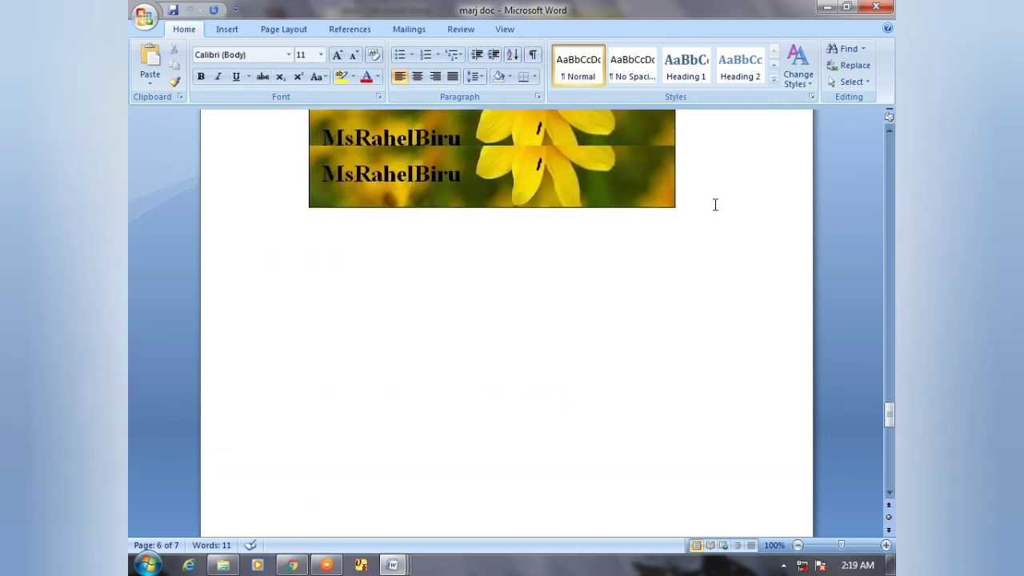
{"action": "scroll", "coordinate": [714, 204], "scroll_direction": "up", "scroll_amount": 5}
{"action": "scroll", "coordinate": [713, 203], "scroll_direction": "up", "scroll_amount": 10}
{"action": "scroll", "coordinate": [713, 203], "scroll_direction": "up", "scroll_amount": 4}
{"action": "scroll", "coordinate": [723, 217], "scroll_direction": "up", "scroll_amount": 10}
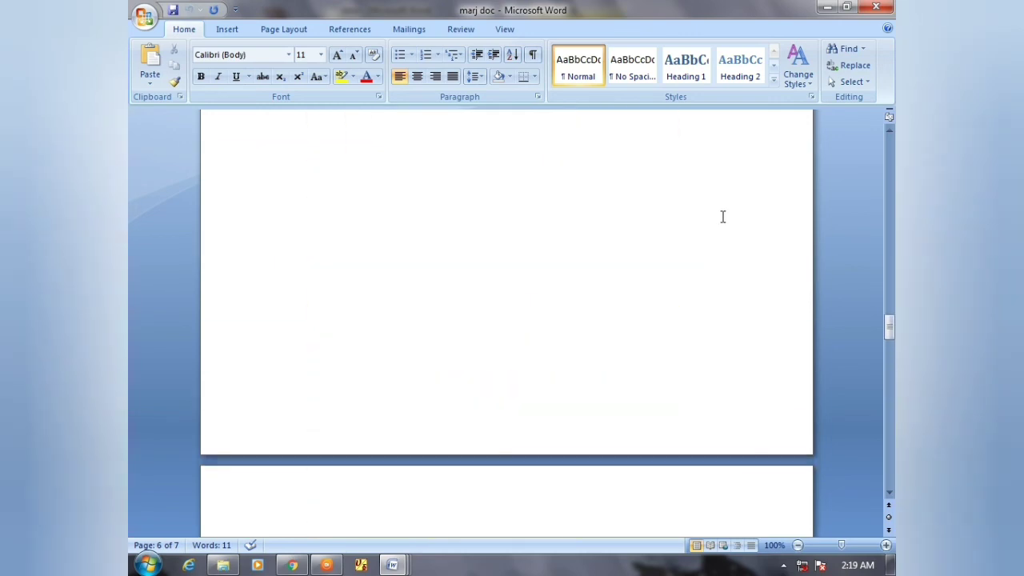
{"action": "scroll", "coordinate": [725, 217], "scroll_direction": "up", "scroll_amount": 4}
{"action": "scroll", "coordinate": [725, 217], "scroll_direction": "up", "scroll_amount": 6}
{"action": "scroll", "coordinate": [725, 217], "scroll_direction": "up", "scroll_amount": 5}
{"action": "scroll", "coordinate": [725, 217], "scroll_direction": "up", "scroll_amount": 10}
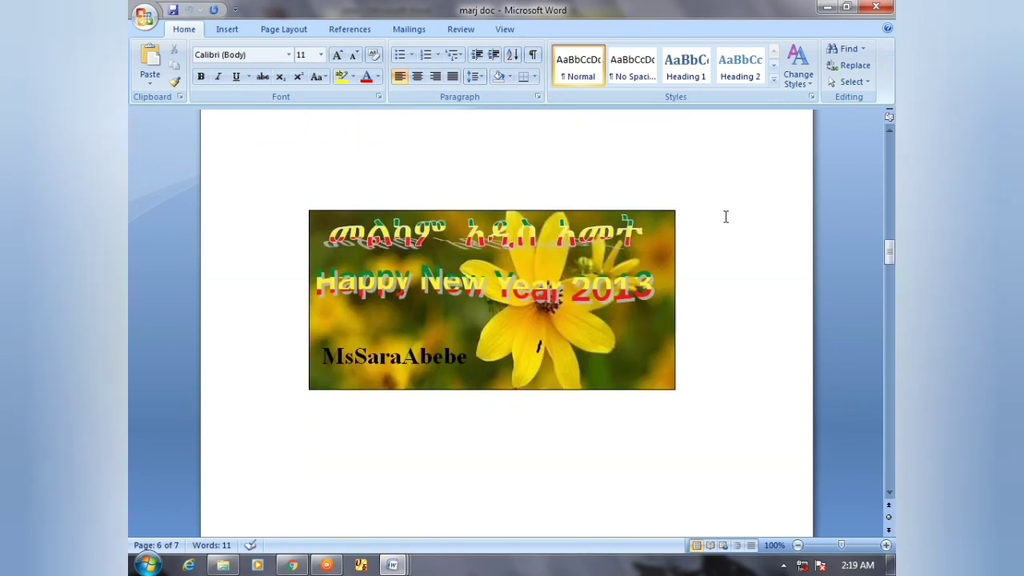
{"action": "scroll", "coordinate": [727, 217], "scroll_direction": "up", "scroll_amount": 6}
{"action": "scroll", "coordinate": [726, 216], "scroll_direction": "up", "scroll_amount": 10}
{"action": "scroll", "coordinate": [731, 211], "scroll_direction": "up", "scroll_amount": 8}
{"action": "scroll", "coordinate": [731, 210], "scroll_direction": "up", "scroll_amount": 8}
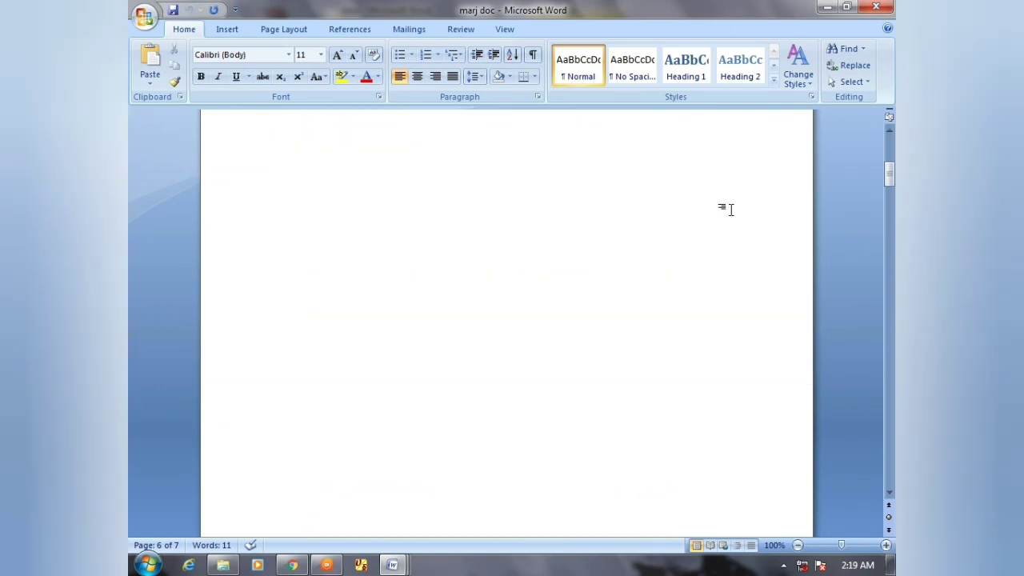
{"action": "scroll", "coordinate": [730, 206], "scroll_direction": "up", "scroll_amount": 6}
{"action": "scroll", "coordinate": [731, 206], "scroll_direction": "up", "scroll_amount": 2}
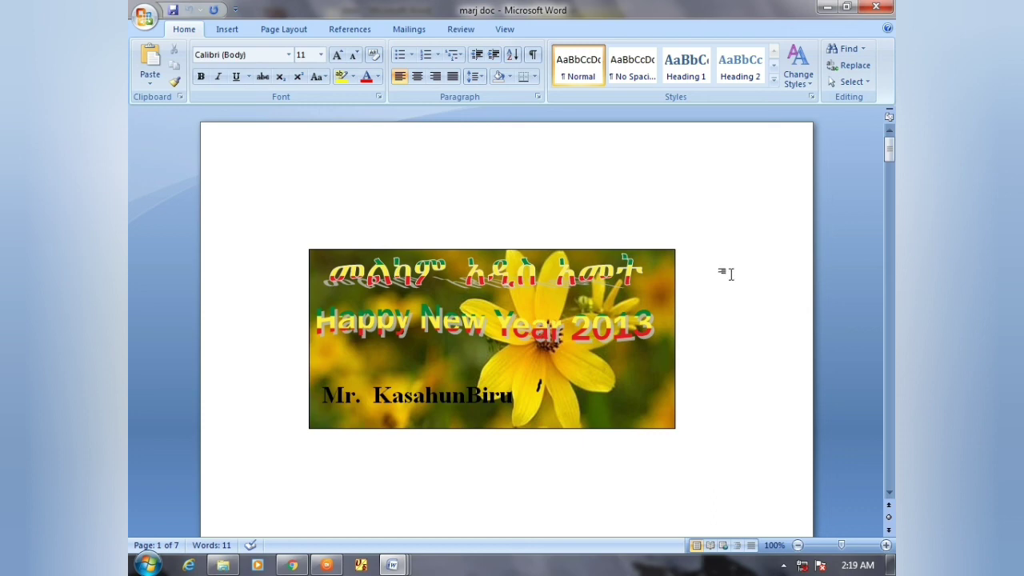
{"action": "scroll", "coordinate": [725, 274], "scroll_direction": "down", "scroll_amount": 5}
{"action": "scroll", "coordinate": [725, 280], "scroll_direction": "down", "scroll_amount": 10}
{"action": "scroll", "coordinate": [724, 281], "scroll_direction": "down", "scroll_amount": 8}
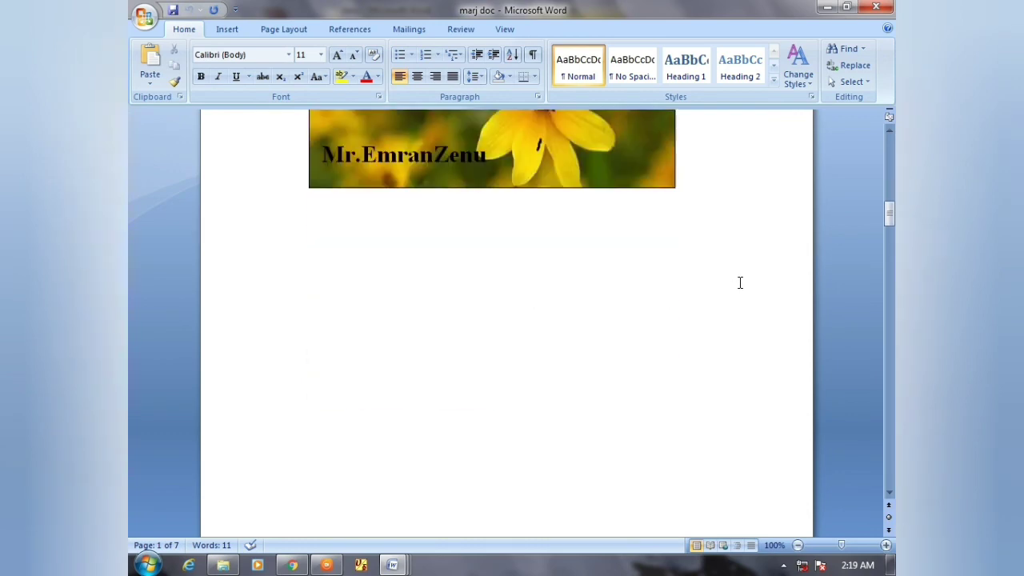
{"action": "scroll", "coordinate": [739, 283], "scroll_direction": "down", "scroll_amount": 1}
{"action": "scroll", "coordinate": [740, 282], "scroll_direction": "down", "scroll_amount": 10}
{"action": "scroll", "coordinate": [740, 280], "scroll_direction": "down", "scroll_amount": 1}
{"action": "scroll", "coordinate": [740, 279], "scroll_direction": "down", "scroll_amount": 5}
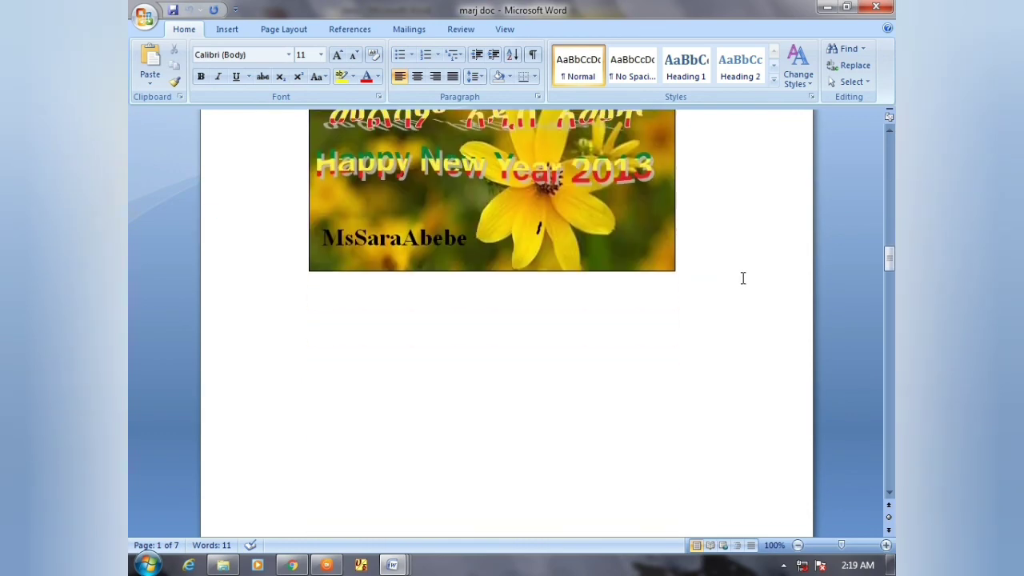
{"action": "scroll", "coordinate": [743, 279], "scroll_direction": "down", "scroll_amount": 10}
{"action": "scroll", "coordinate": [745, 278], "scroll_direction": "down", "scroll_amount": 10}
{"action": "scroll", "coordinate": [747, 278], "scroll_direction": "down", "scroll_amount": 10}
{"action": "scroll", "coordinate": [747, 277], "scroll_direction": "down", "scroll_amount": 10}
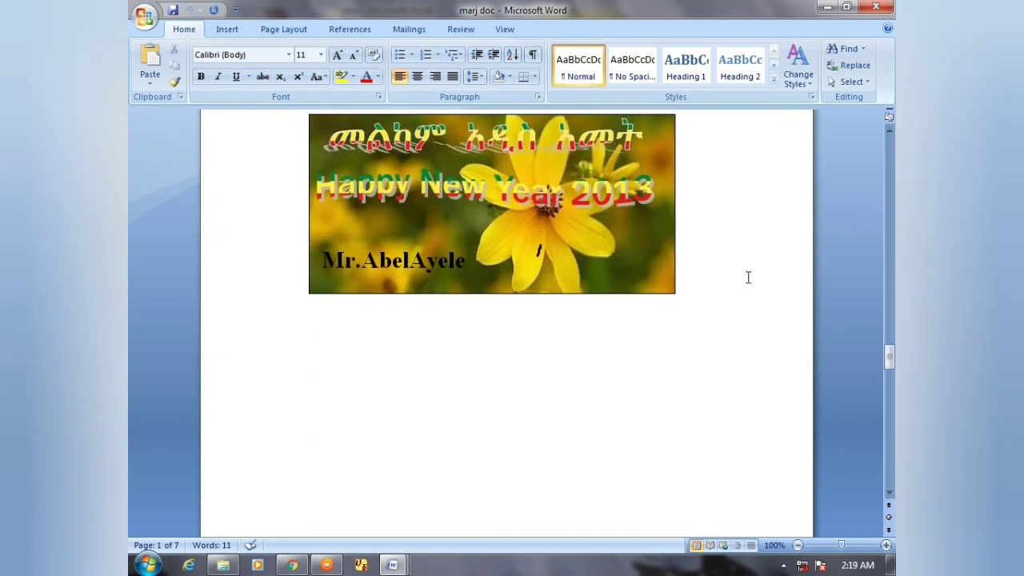
{"action": "scroll", "coordinate": [749, 275], "scroll_direction": "down", "scroll_amount": 10}
{"action": "scroll", "coordinate": [749, 273], "scroll_direction": "up", "scroll_amount": 10}
{"action": "scroll", "coordinate": [749, 273], "scroll_direction": "up", "scroll_amount": 10}
{"action": "scroll", "coordinate": [749, 272], "scroll_direction": "up", "scroll_amount": 10}
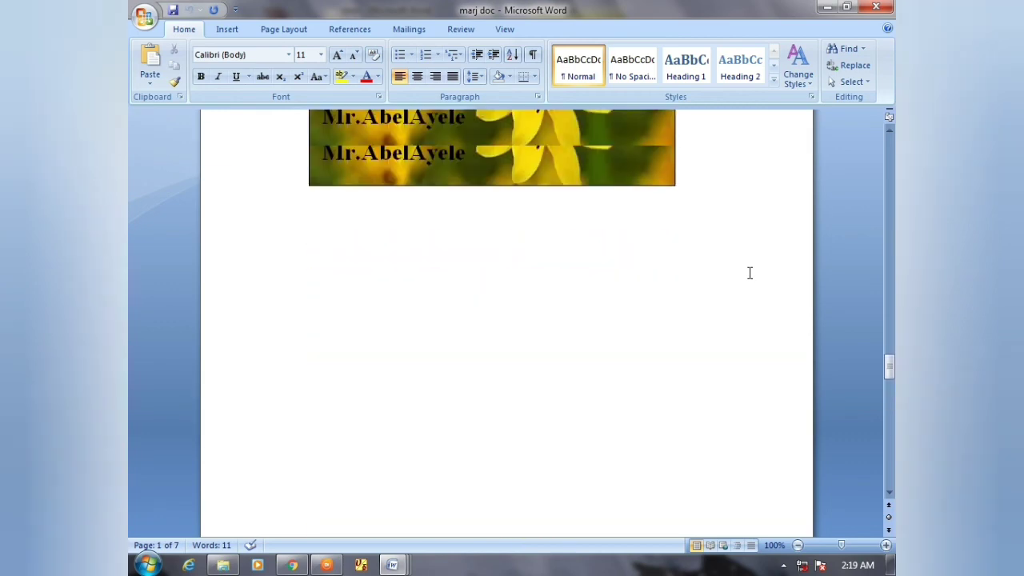
{"action": "scroll", "coordinate": [749, 271], "scroll_direction": "up", "scroll_amount": 10}
{"action": "scroll", "coordinate": [750, 271], "scroll_direction": "up", "scroll_amount": 10}
{"action": "scroll", "coordinate": [749, 271], "scroll_direction": "up", "scroll_amount": 10}
{"action": "scroll", "coordinate": [750, 271], "scroll_direction": "up", "scroll_amount": 1}
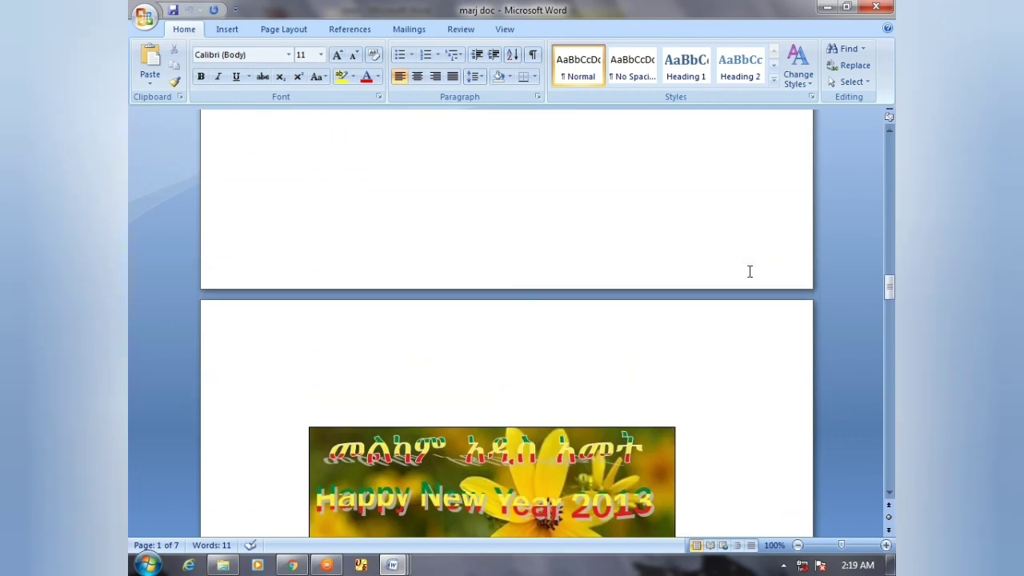
{"action": "scroll", "coordinate": [749, 271], "scroll_direction": "up", "scroll_amount": 10}
{"action": "scroll", "coordinate": [750, 271], "scroll_direction": "up", "scroll_amount": 10}
{"action": "scroll", "coordinate": [750, 272], "scroll_direction": "up", "scroll_amount": 10}
{"action": "scroll", "coordinate": [749, 271], "scroll_direction": "up", "scroll_amount": 10}
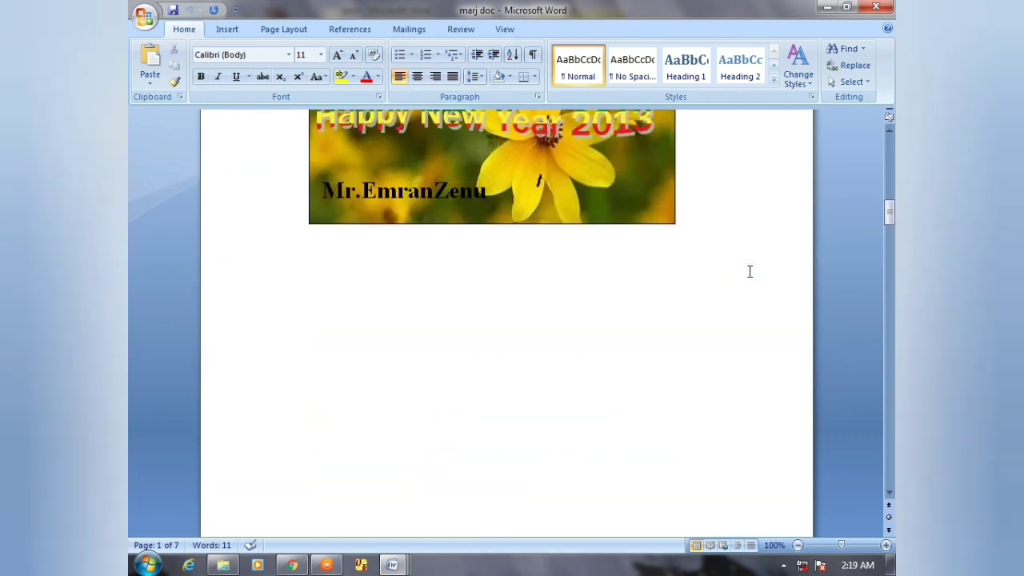
{"action": "scroll", "coordinate": [749, 271], "scroll_direction": "up", "scroll_amount": 5}
{"action": "scroll", "coordinate": [750, 271], "scroll_direction": "up", "scroll_amount": 9}
{"action": "scroll", "coordinate": [750, 272], "scroll_direction": "up", "scroll_amount": 6}
{"action": "scroll", "coordinate": [749, 271], "scroll_direction": "up", "scroll_amount": 5}
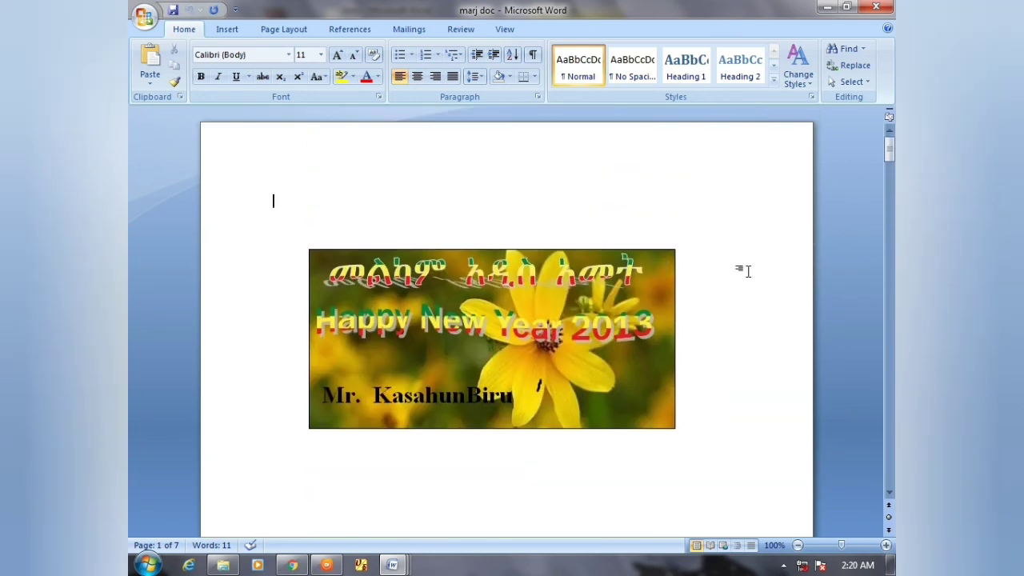